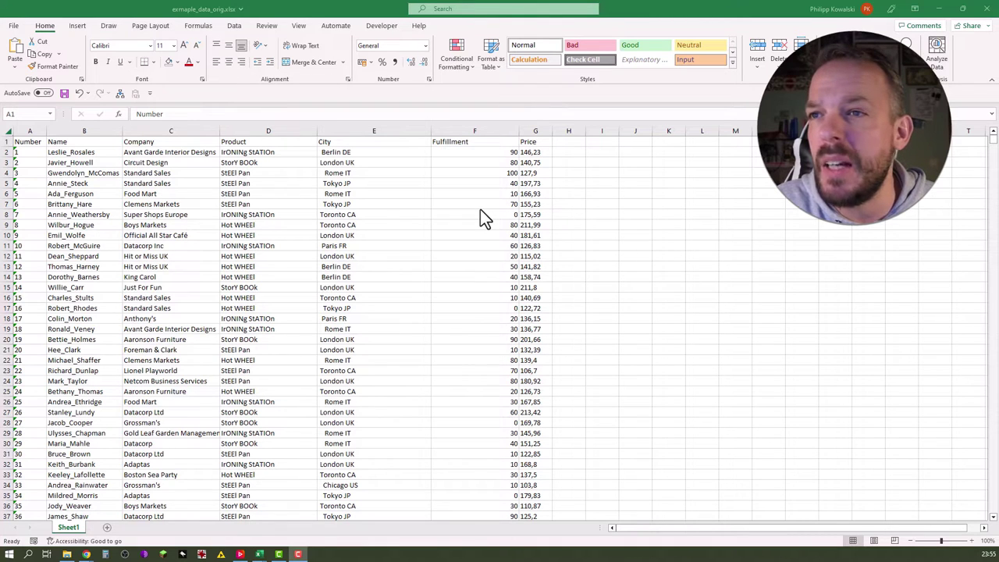
- Check whether Price column values such as 127,9 are stored as numbers
click(535, 172)
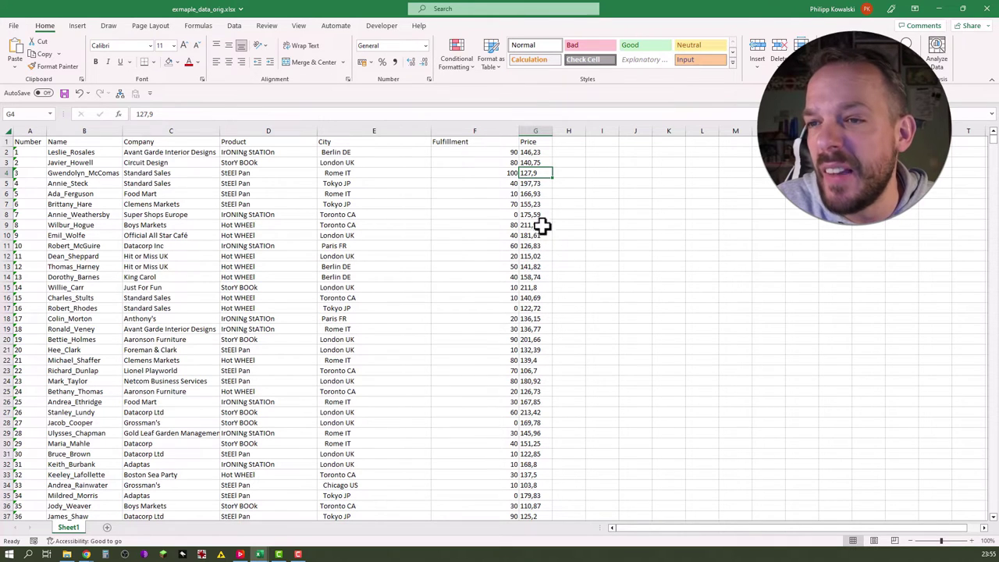
drag(537, 194, 538, 283)
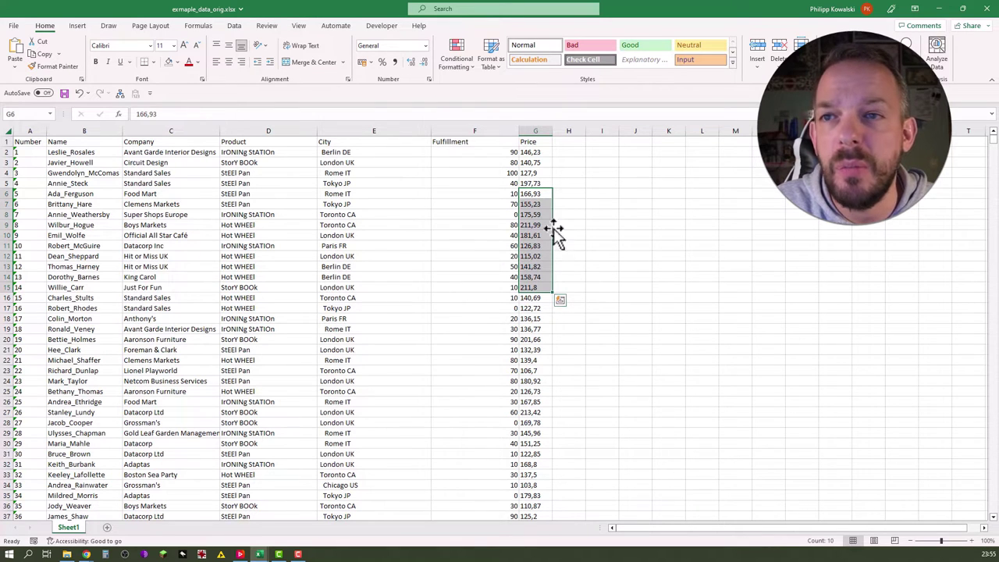
click(527, 173)
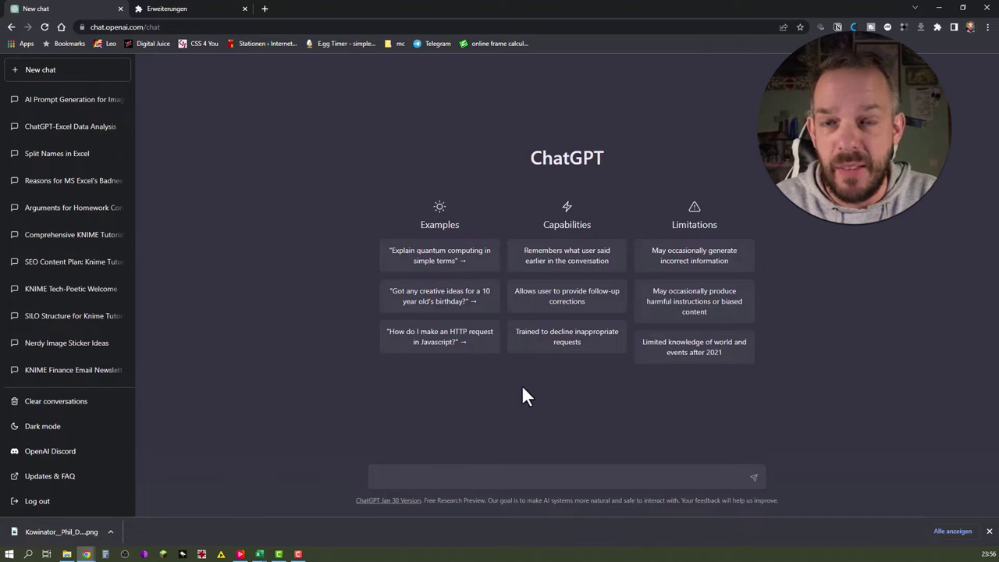
- Draft a ChatGPT prompt asking to split column B's underscore-delimited names into first- and last-name columns
text(Act like a )
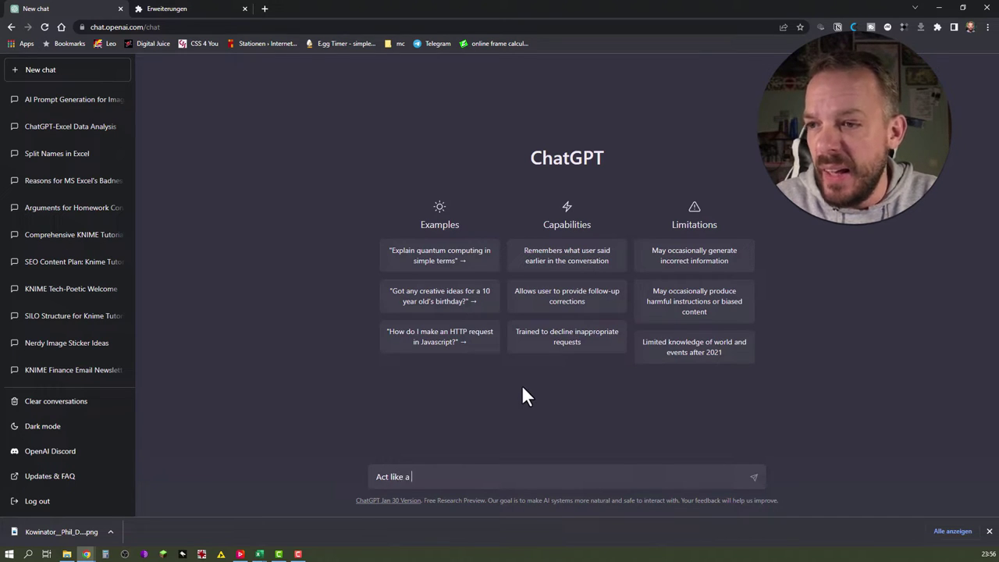
text(well experienc)
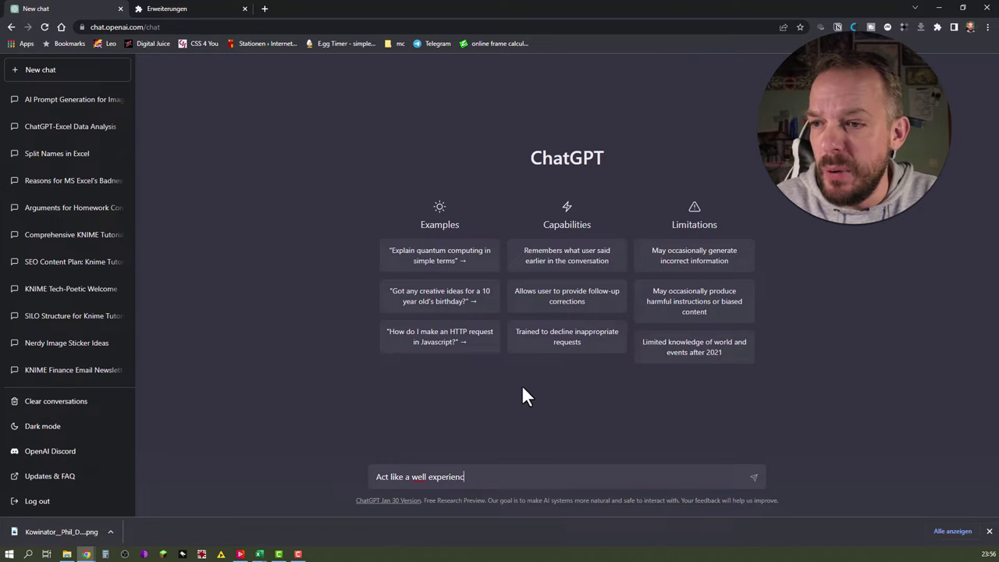
text(ed excel )
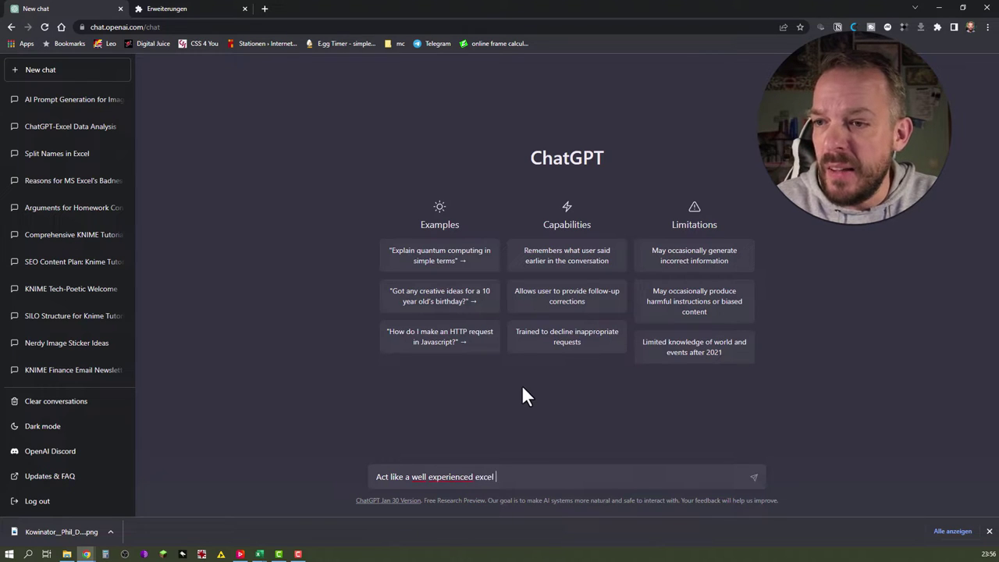
text(user and t)
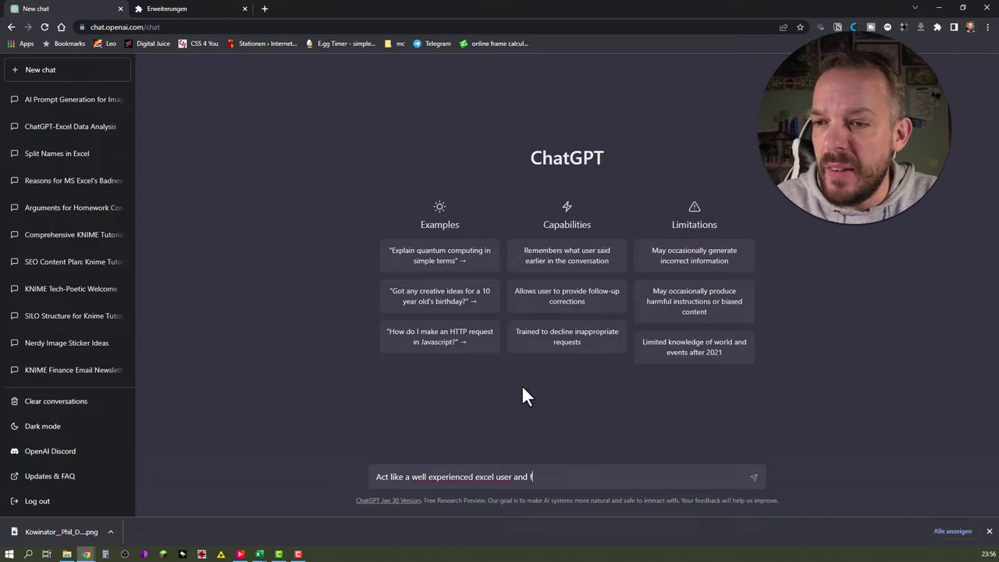
text(inancial a)
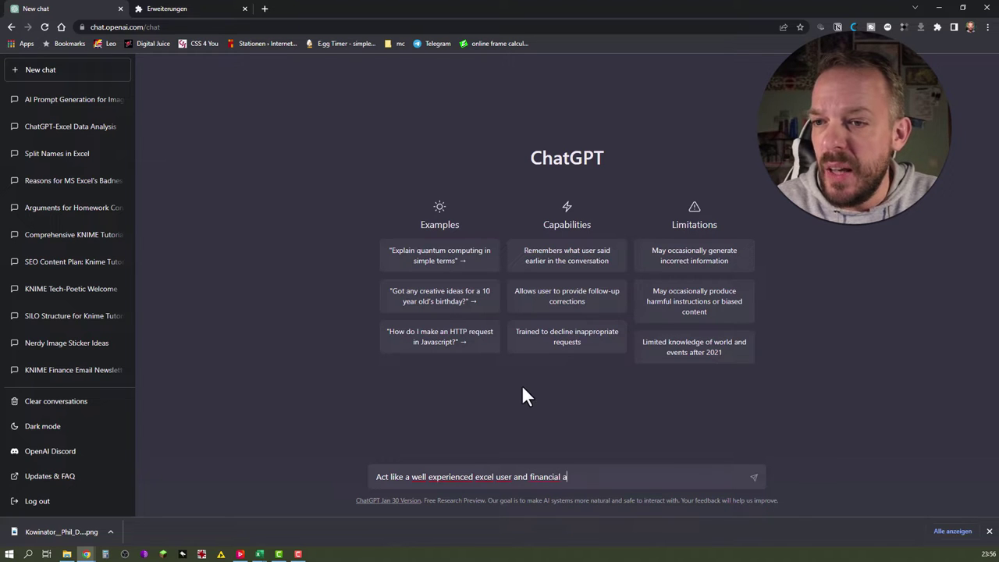
text(nalyst. )
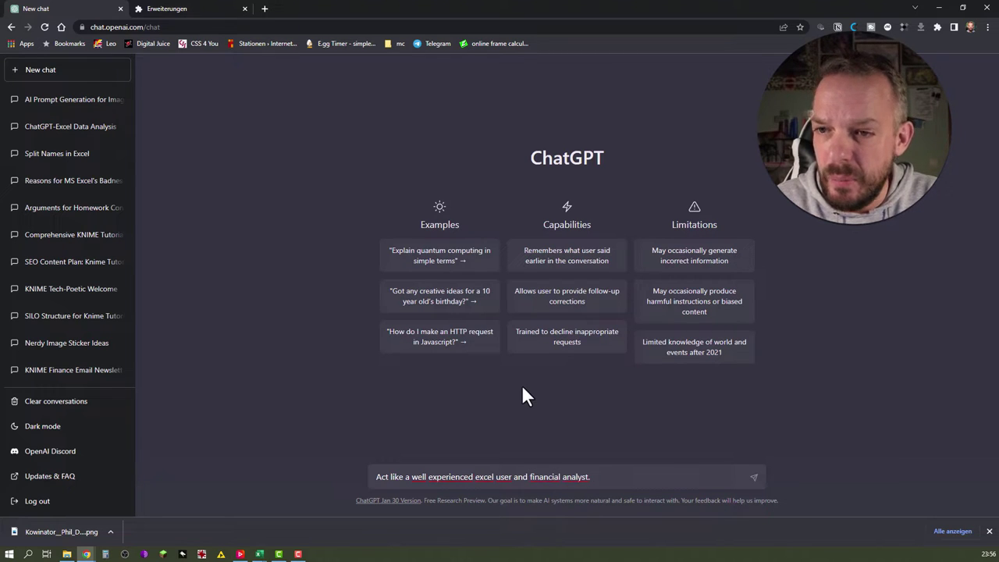
text(Assume I h)
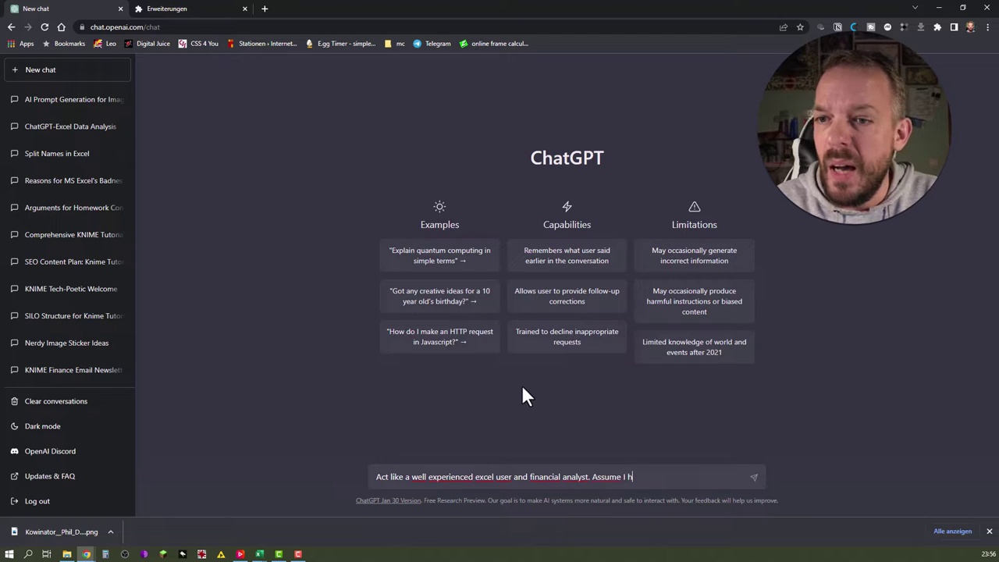
text(ave a data t)
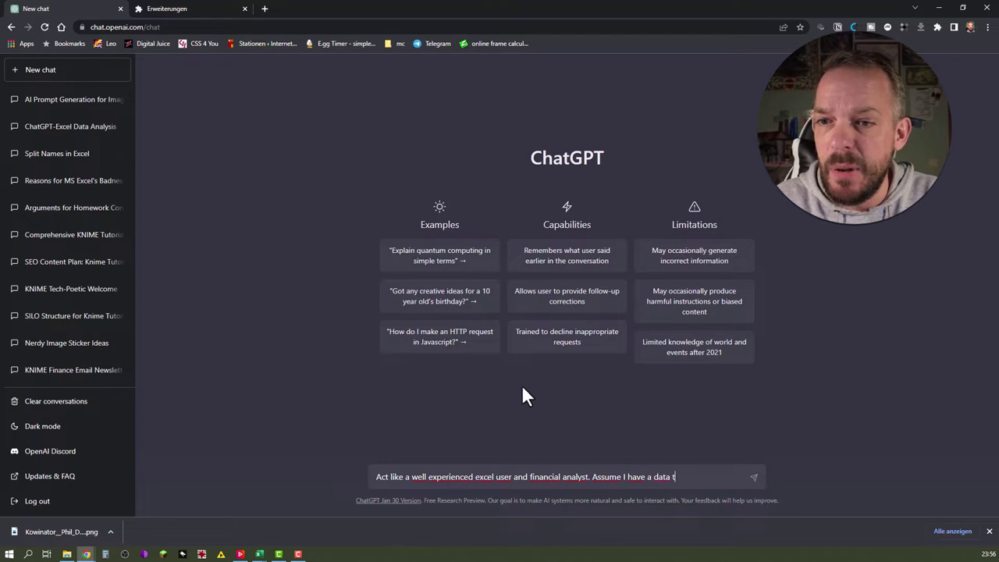
text(able which h)
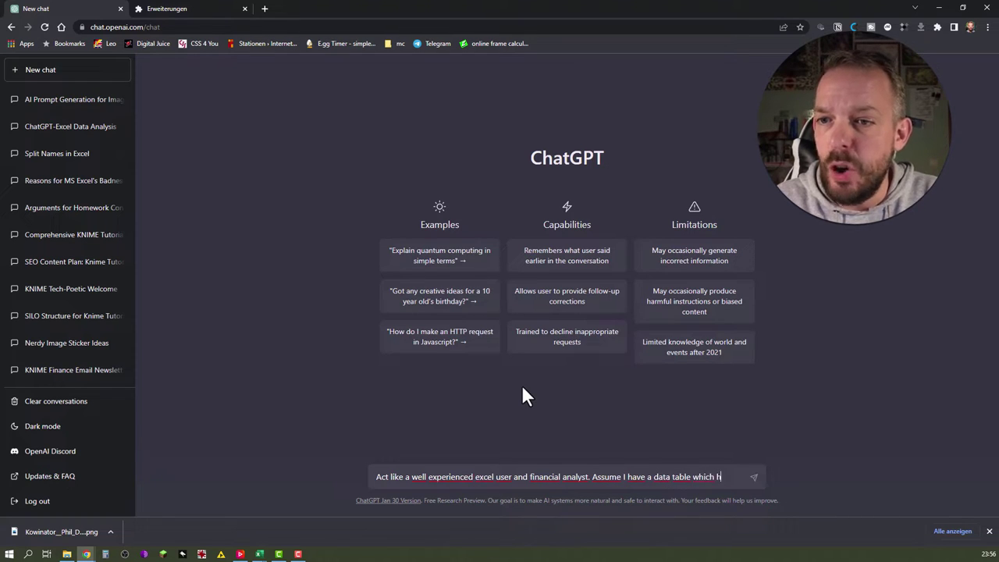
text(olds names )
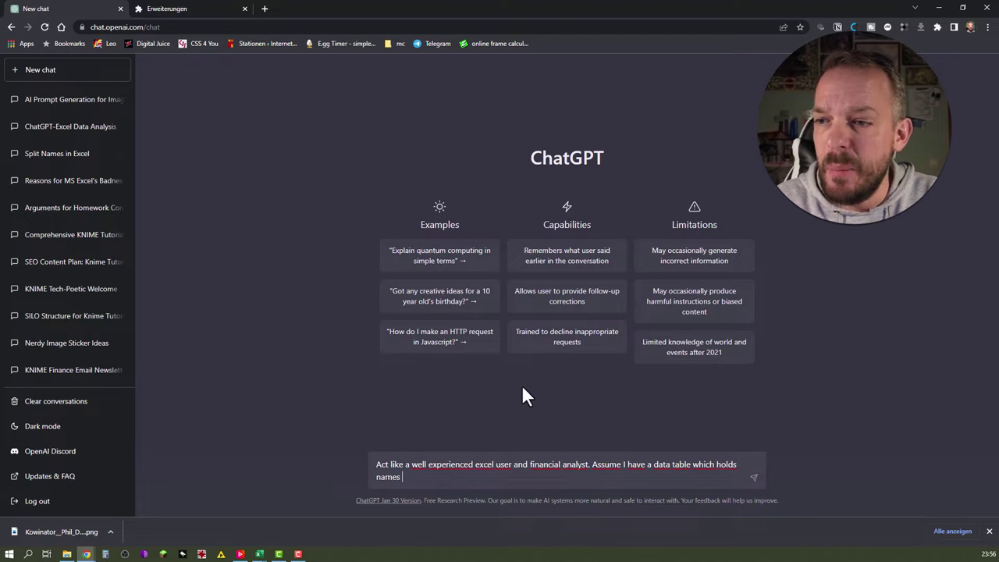
text(in column )
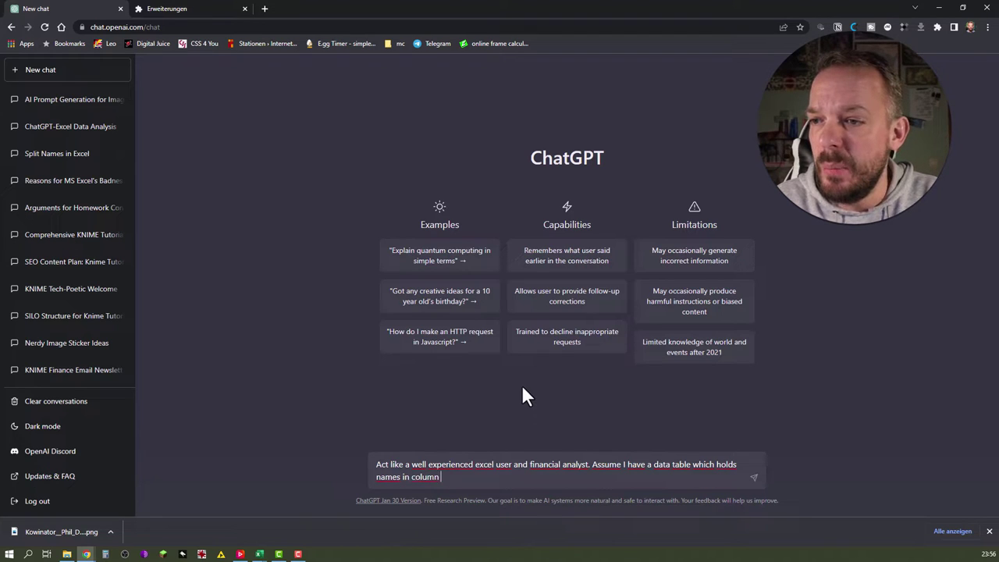
text(B. Can )
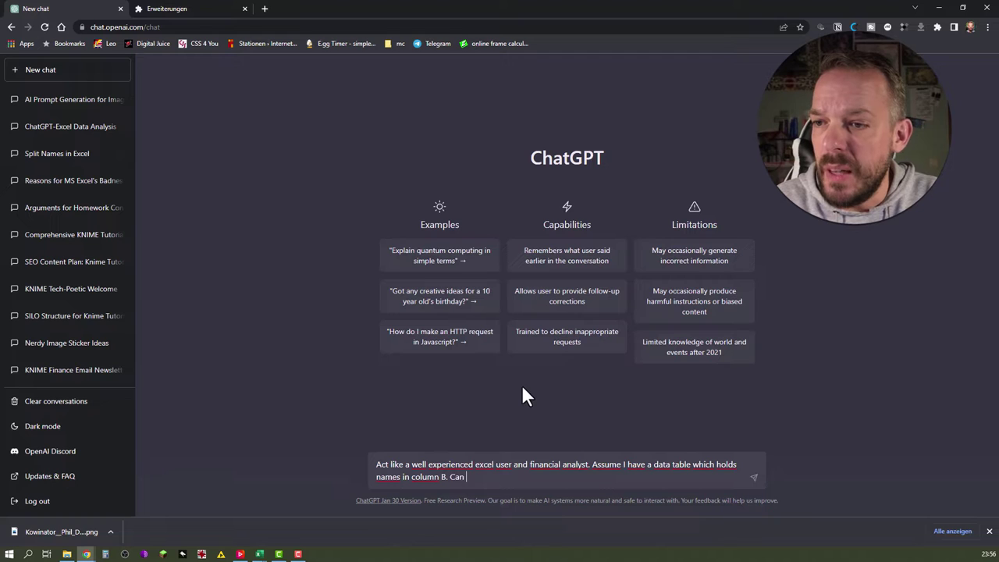
text(you give me )
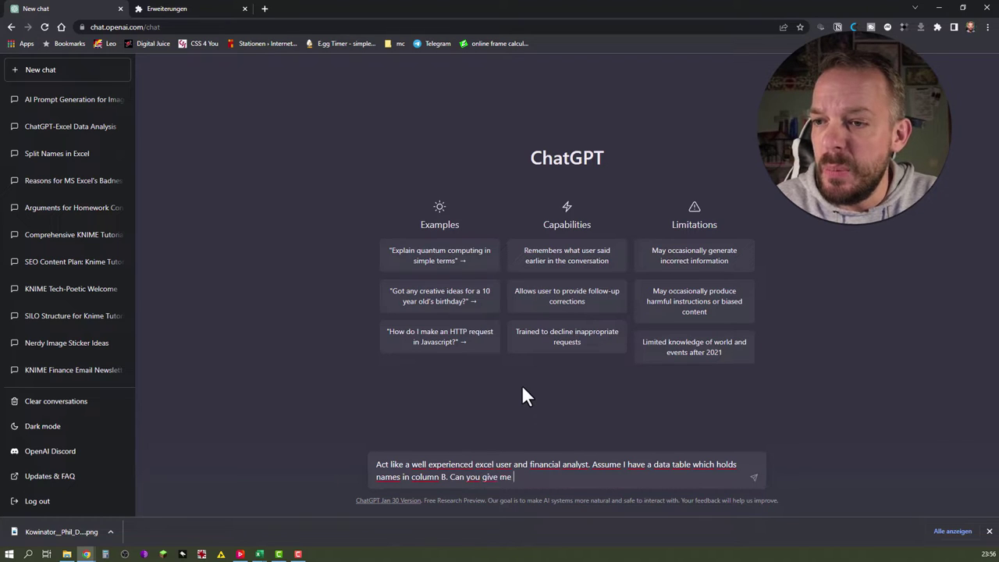
text(a formula to)
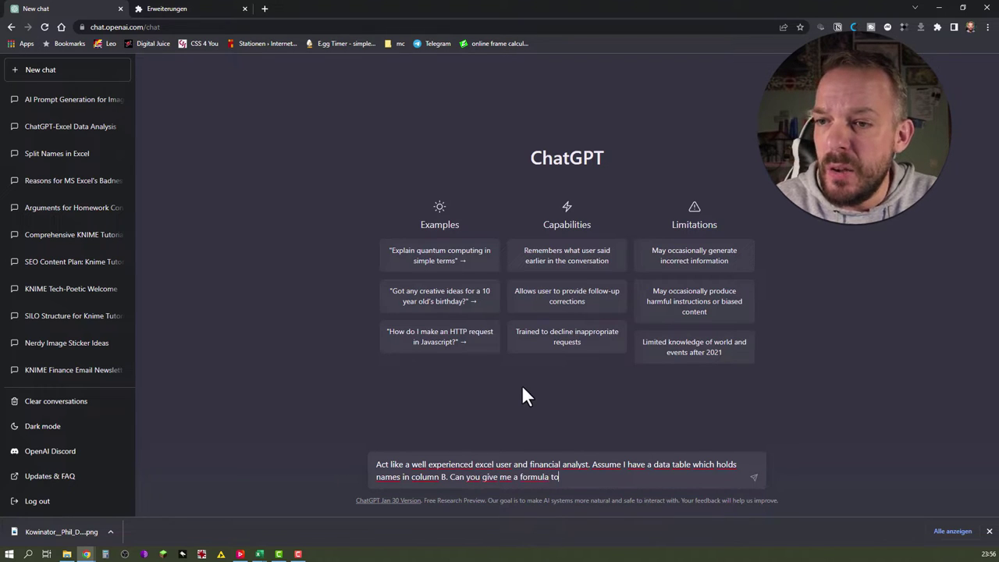
text( separa)
key(BackSpace)
key(BackSpace)
text(rate first )
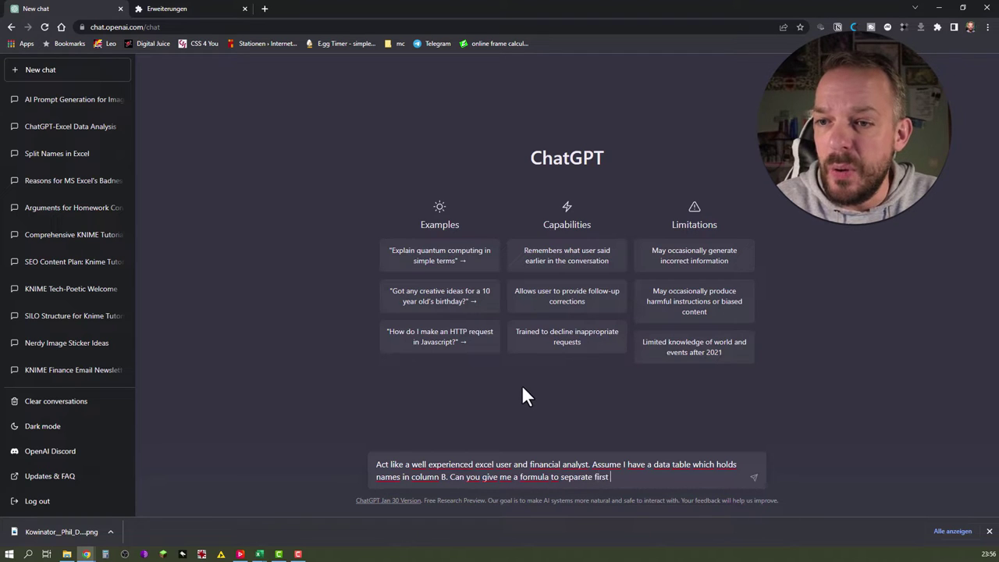
text(name from last )
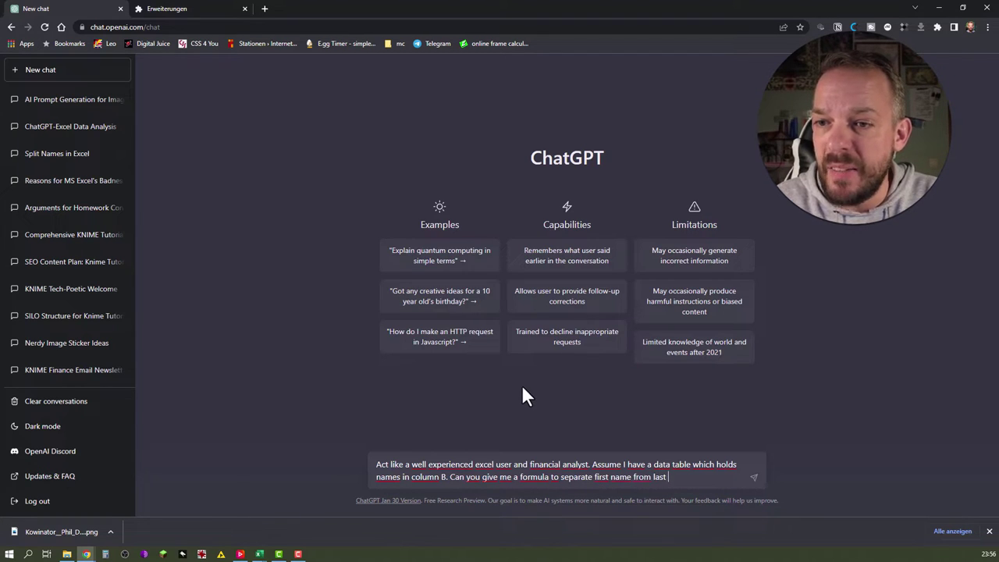
text(name in colum)
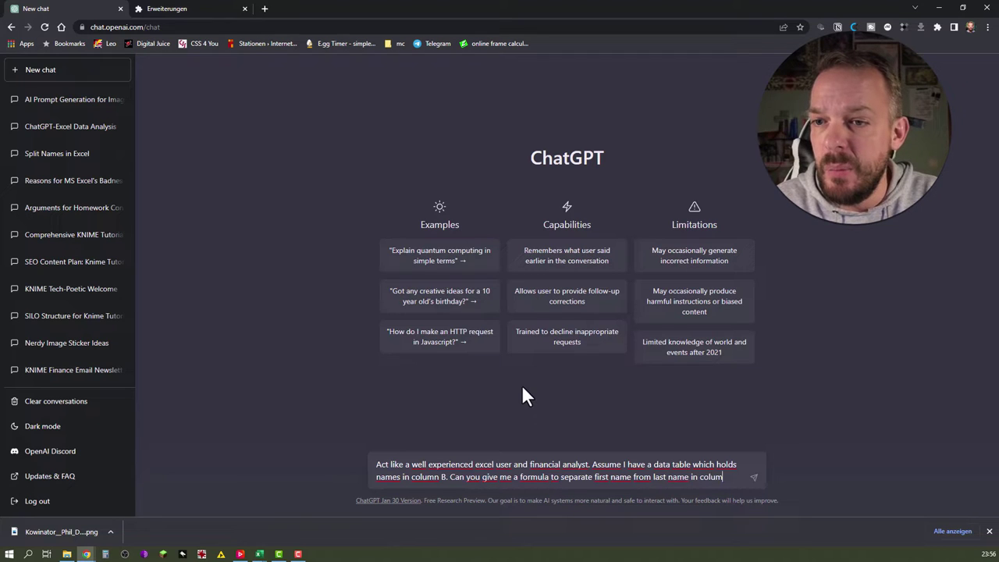
text(n B. They )
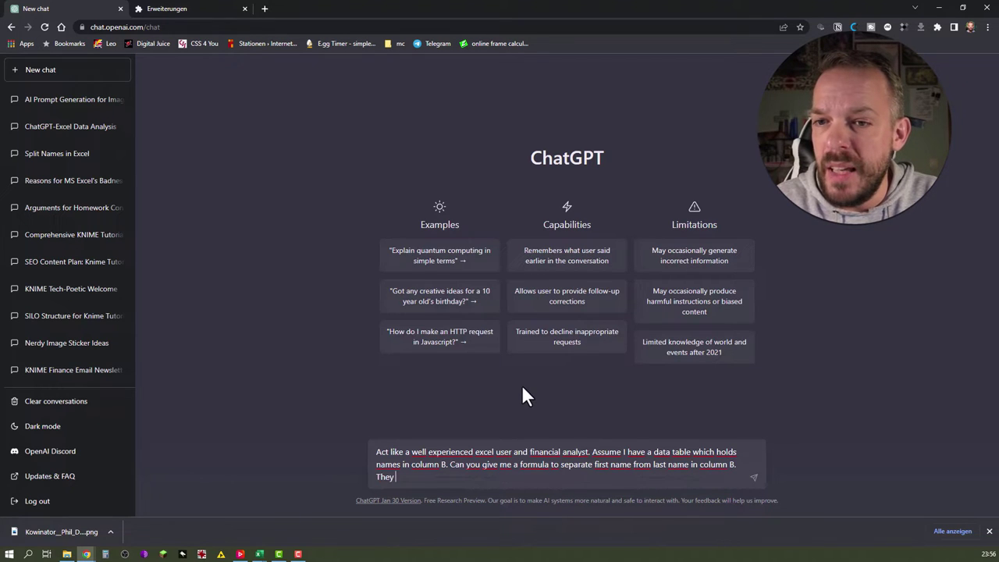
text(are delitmi)
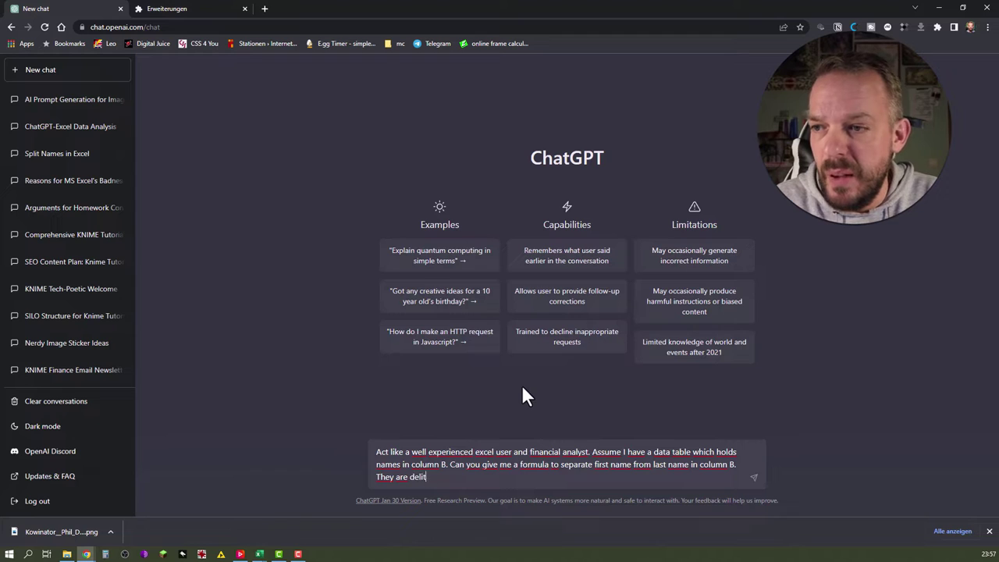
key(BackSpace)
key(BackSpace)
key(BackSpace)
text(mit)
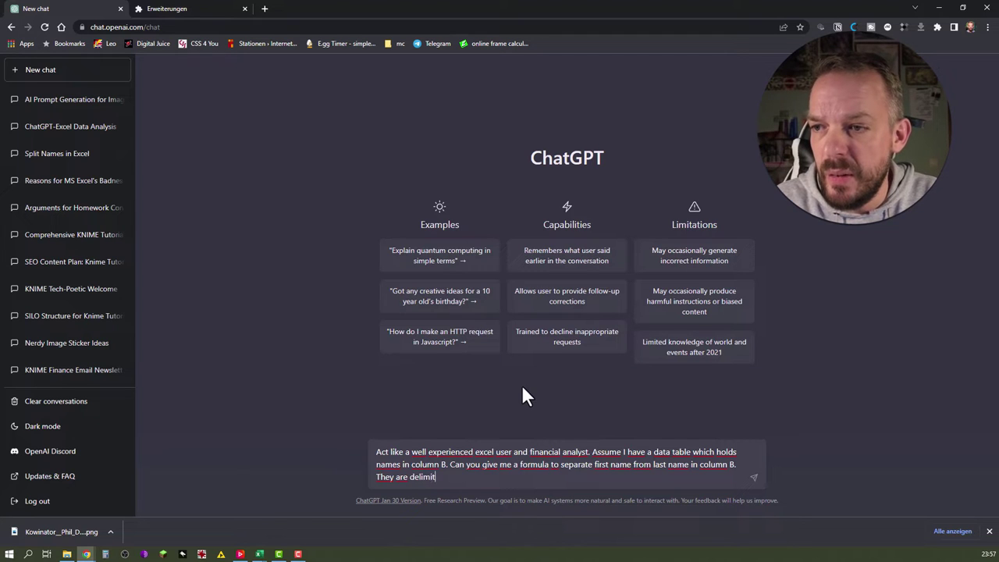
text(ed by an under)
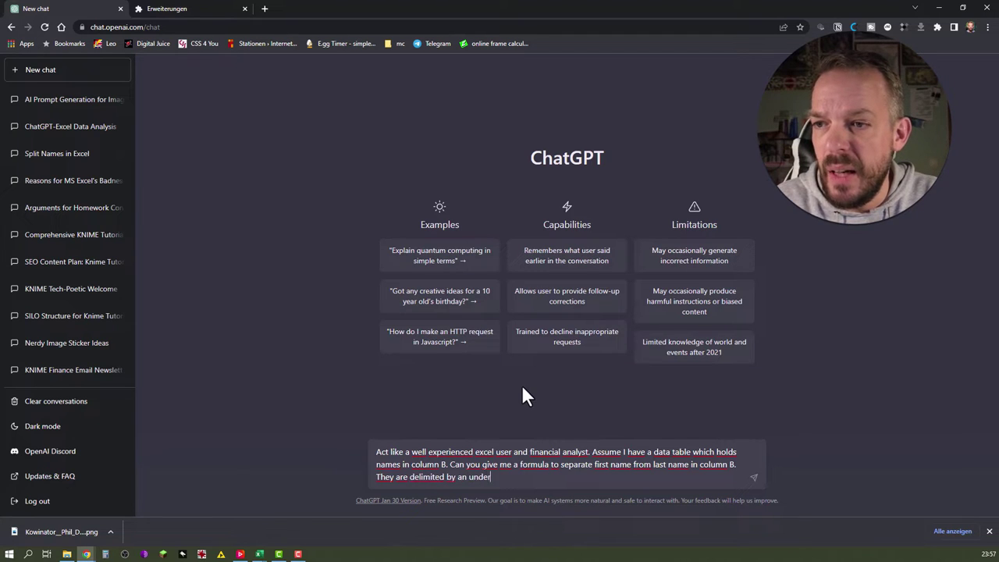
text(score. I)
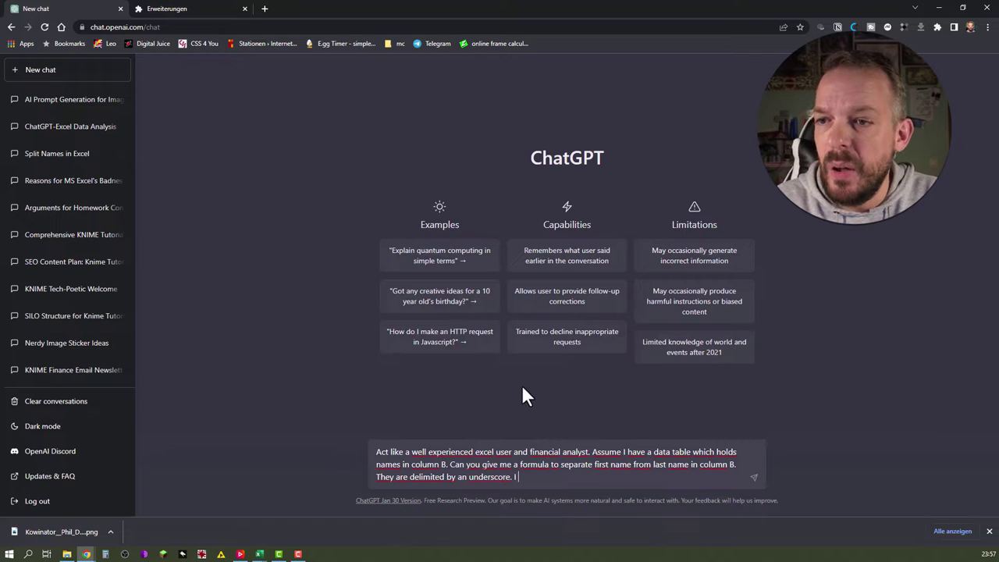
text( want one new)
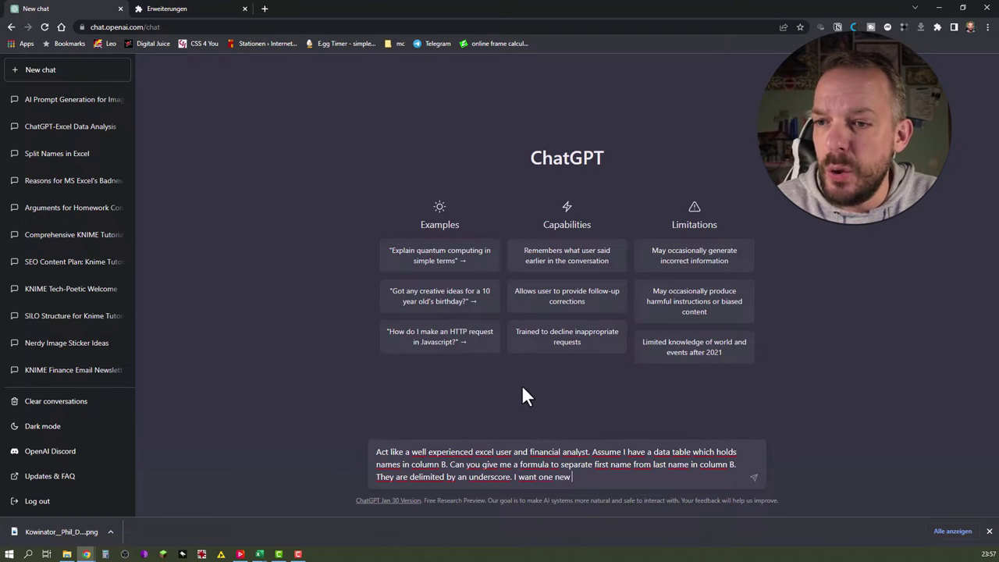
text( column with)
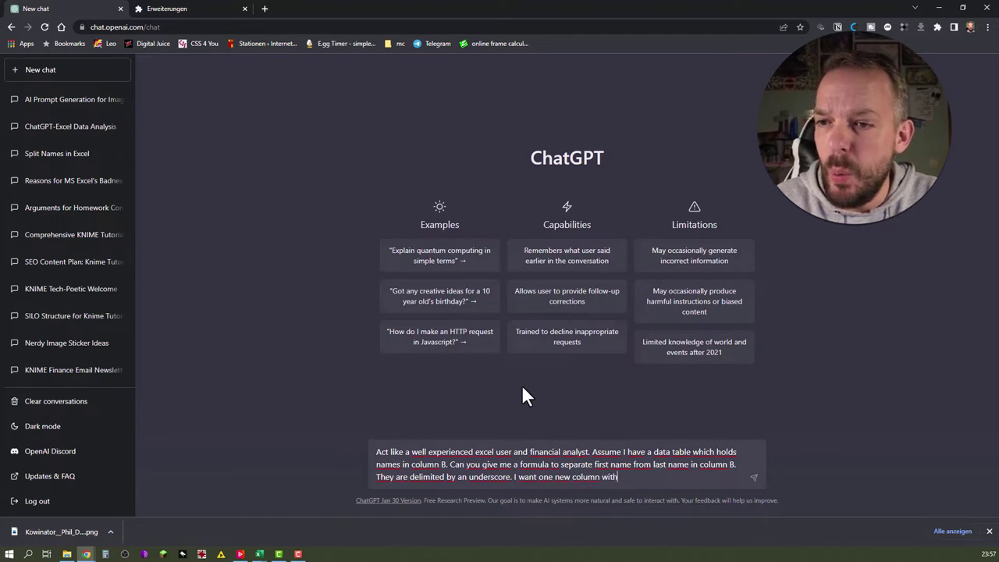
text( first names )
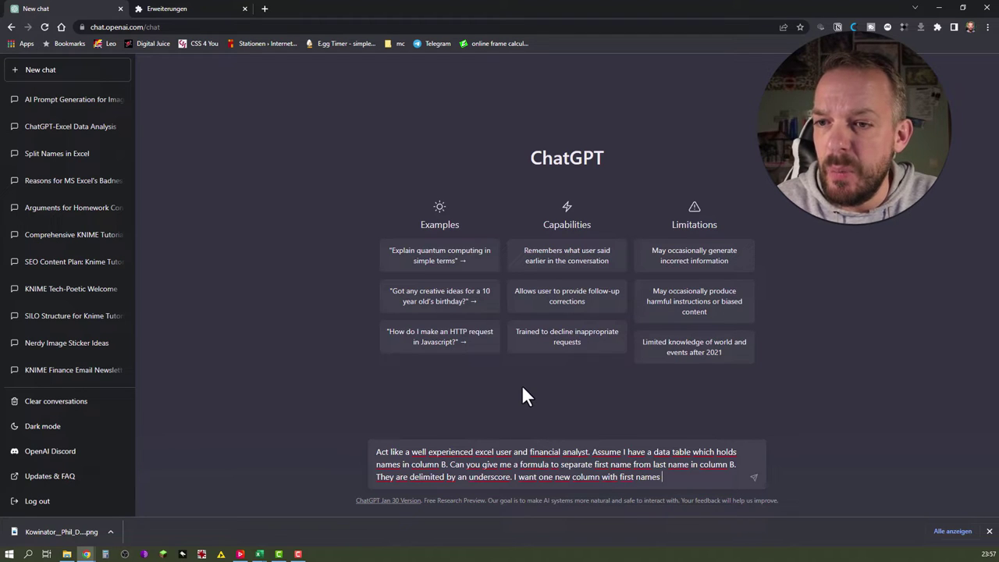
text(only. The ser)
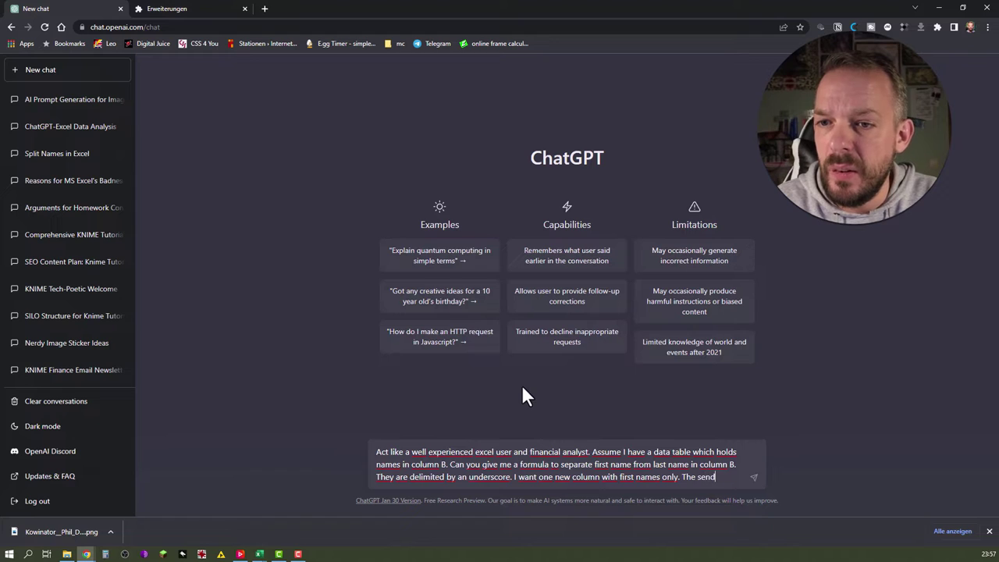
key(BackSpace)
text(cond new column shou)
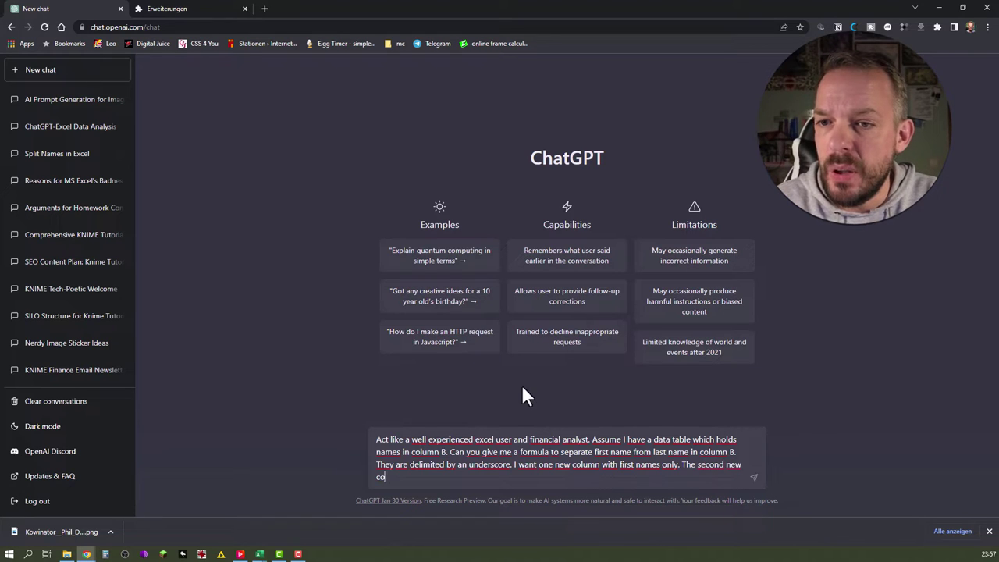
text(ld be last names only.)
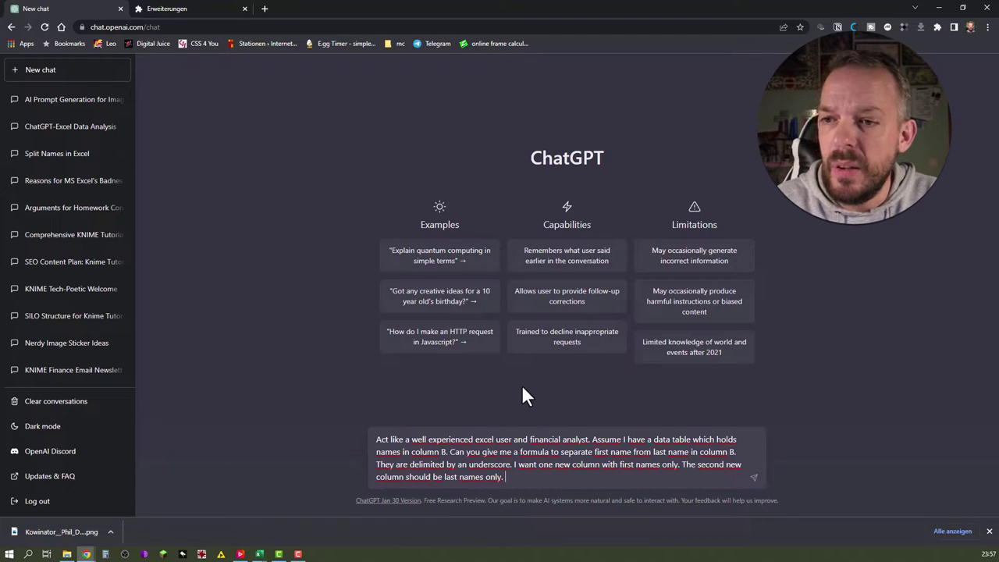
text( Data starts in row number 2.)
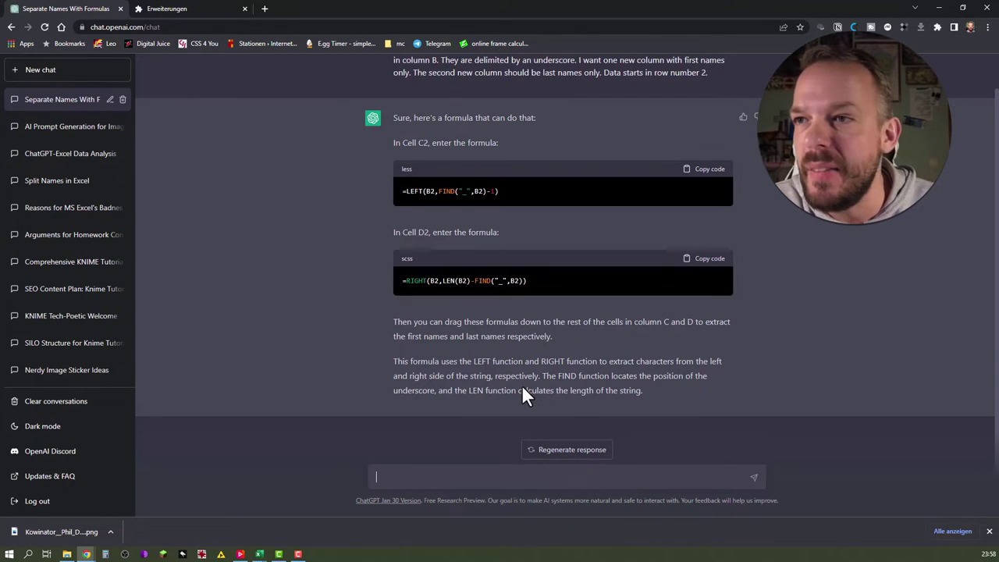
- Copy ChatGPT's =LEFT(B2,FIND("_",B2)-1) first-name formula
click(700, 177)
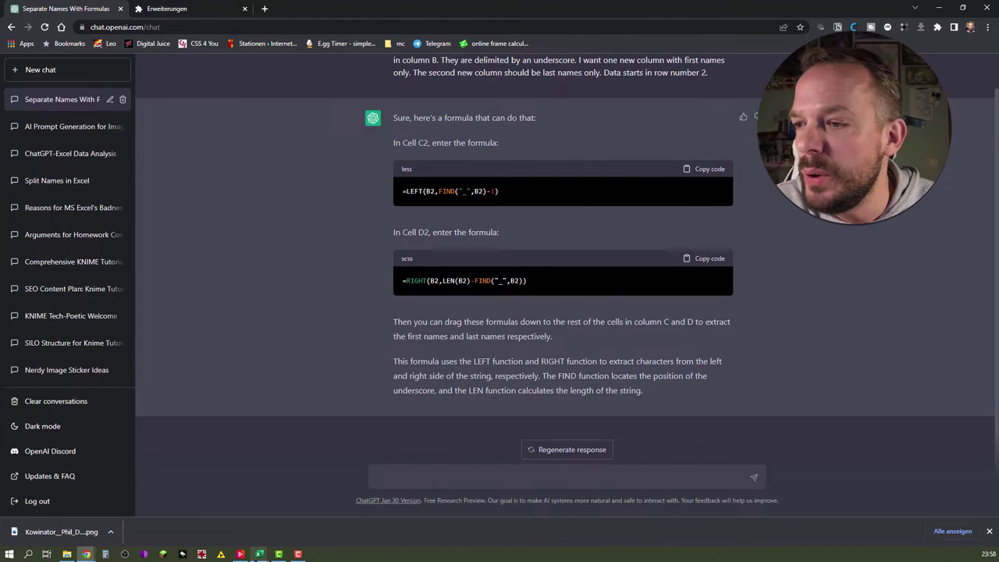
click(260, 553)
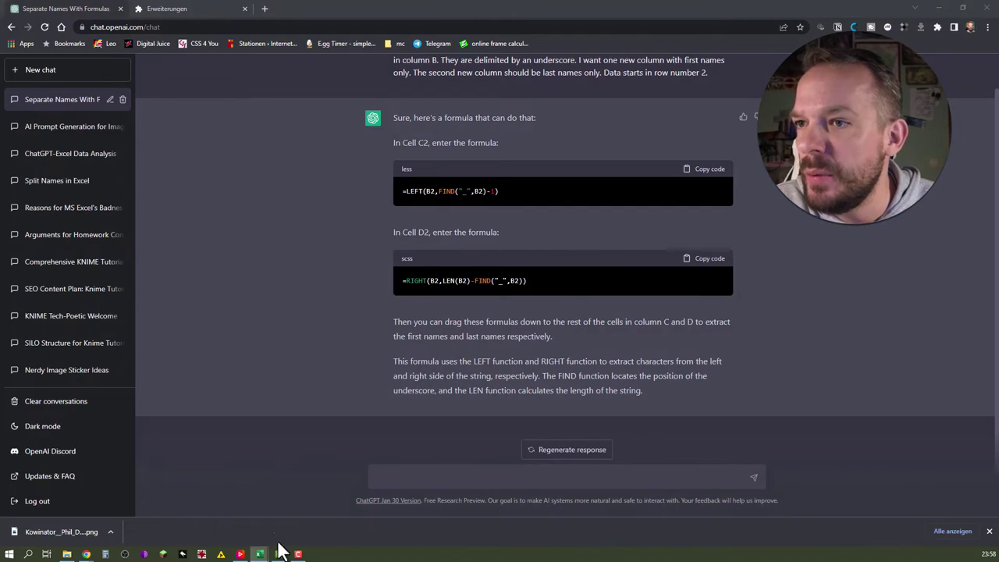
- Head H1 'First Name' and paste the LEFT first-name formula into H2
mouse_move(265, 550)
click(308, 511)
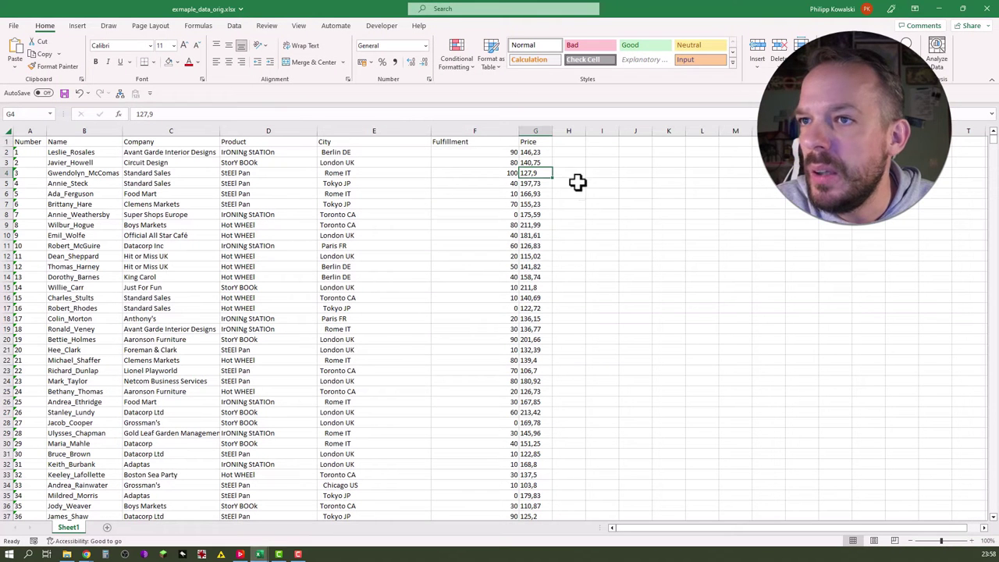
click(569, 142)
text(Fir)
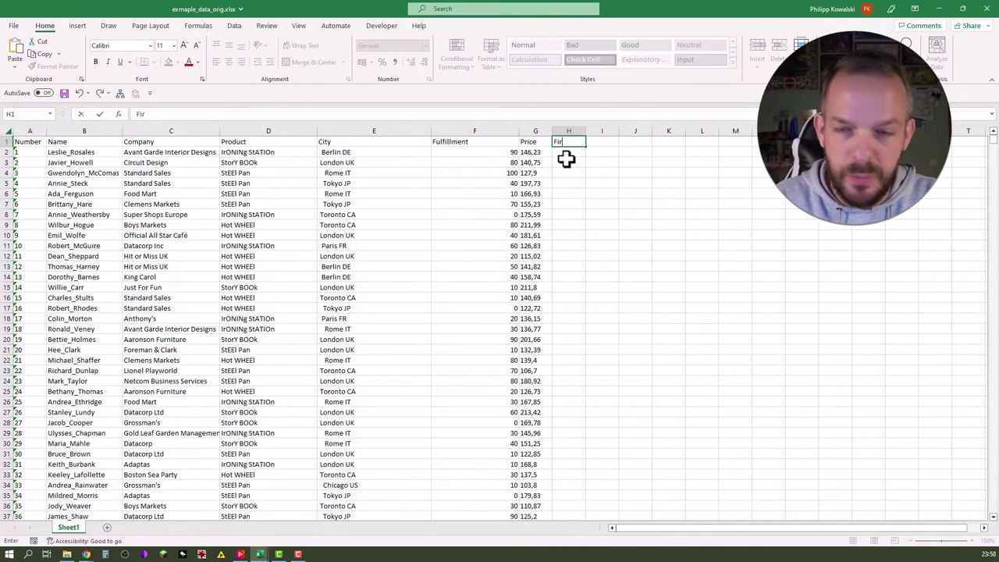
text(st Name)
key(Return)
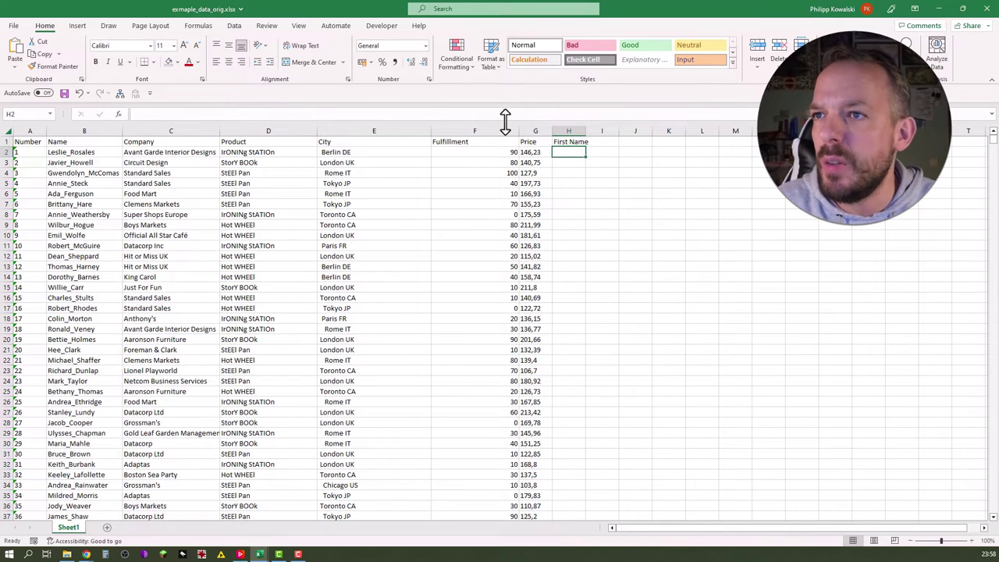
click(510, 113)
key(ctrl+v)
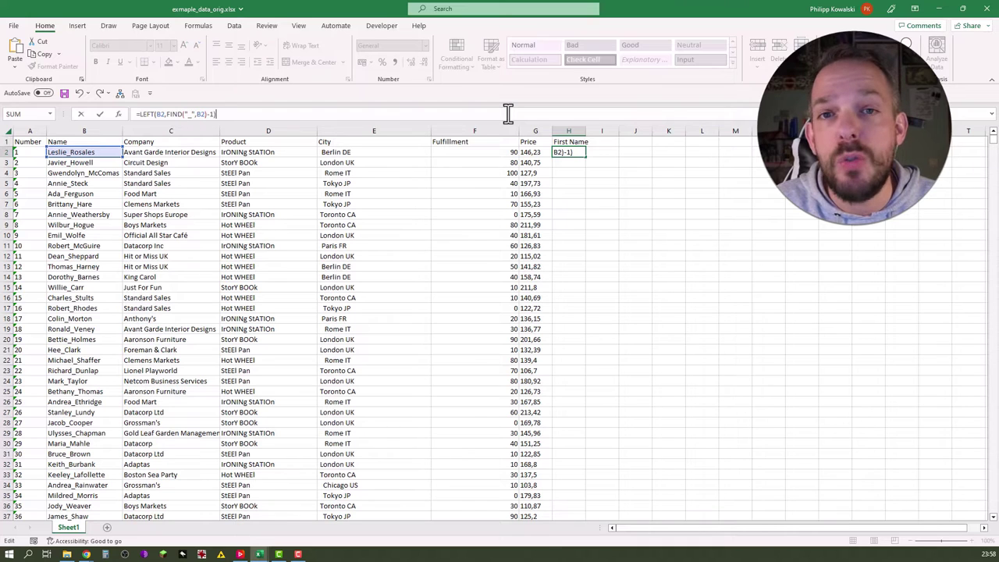
key(ctrl+Return)
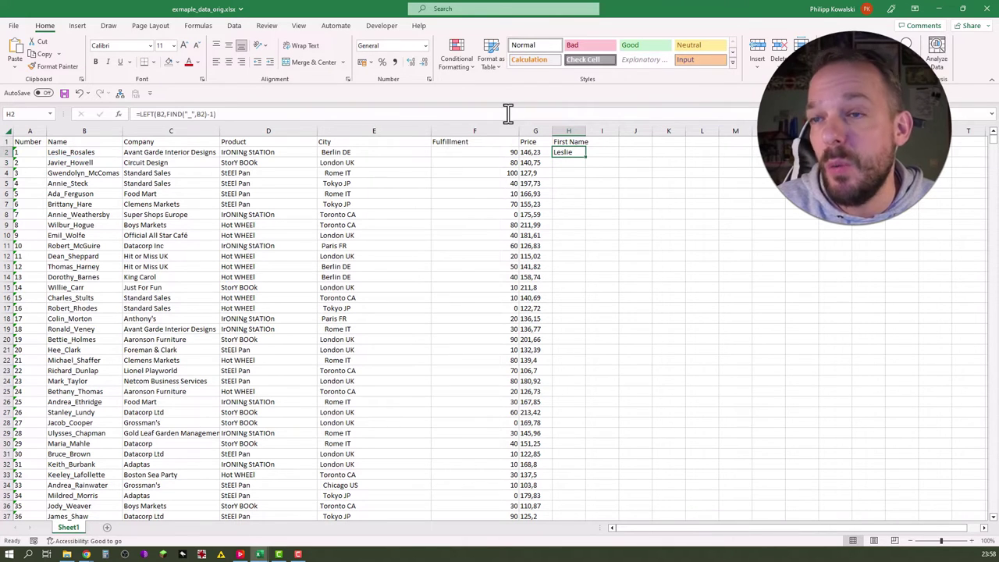
- Head I1 'Last Name' and copy ChatGPT's RIGHT last-name formula
key(Up)
key(Right)
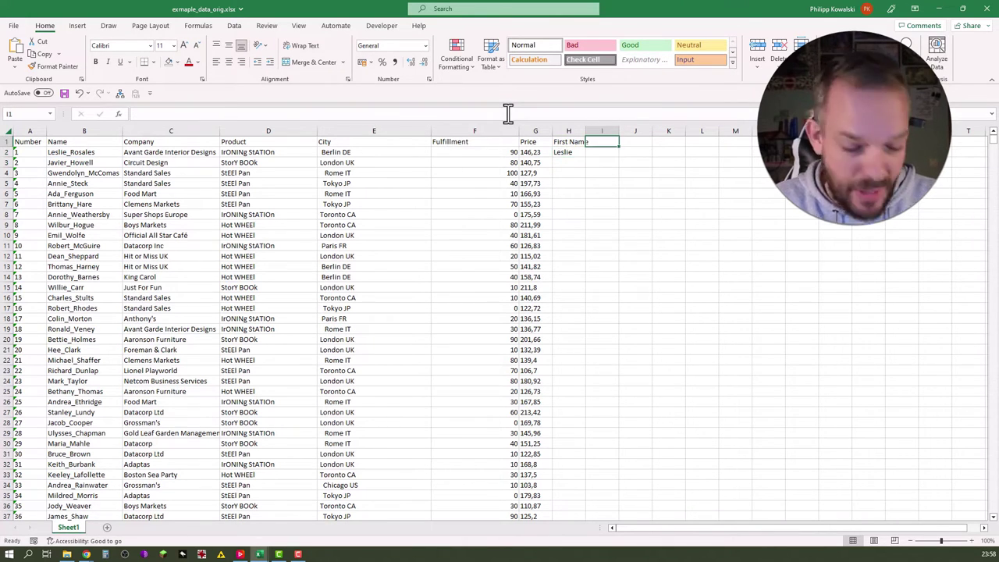
text(Last)
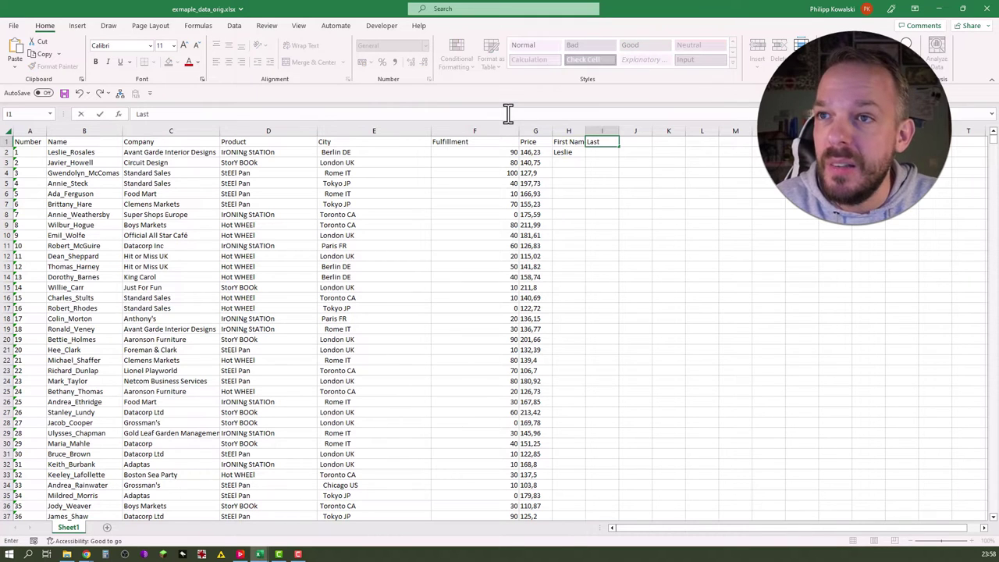
text( Name)
key(Return)
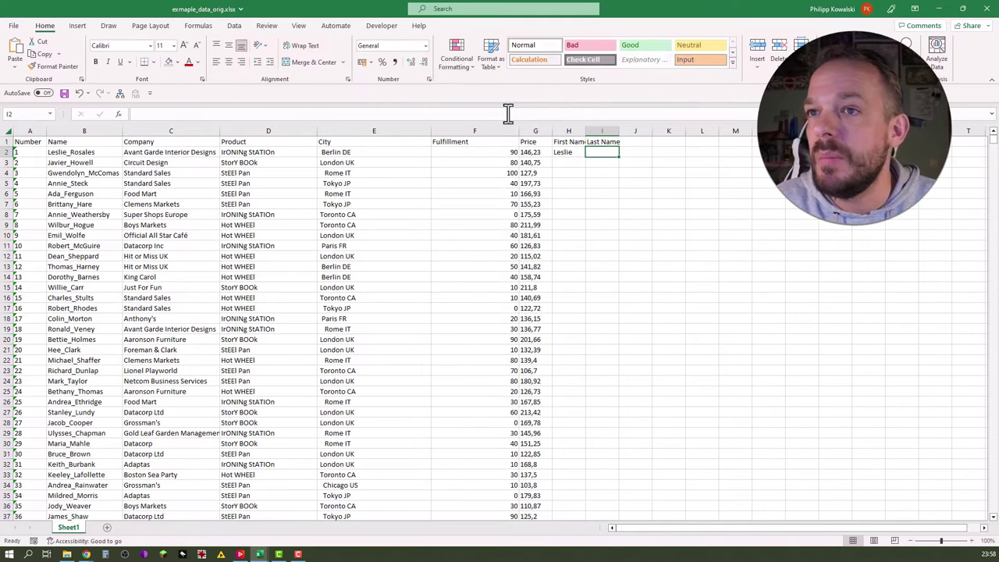
key(alt+Tab)
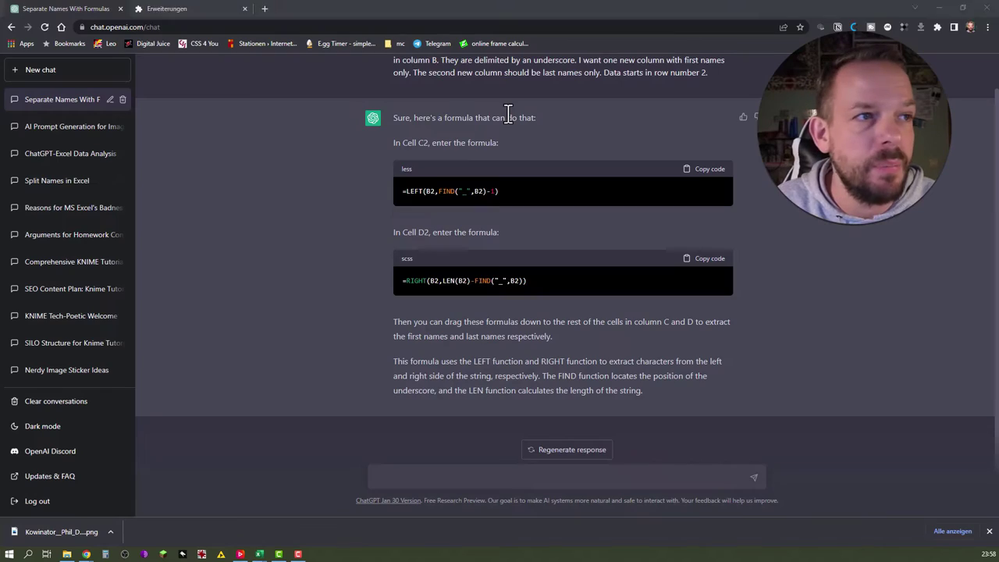
click(711, 263)
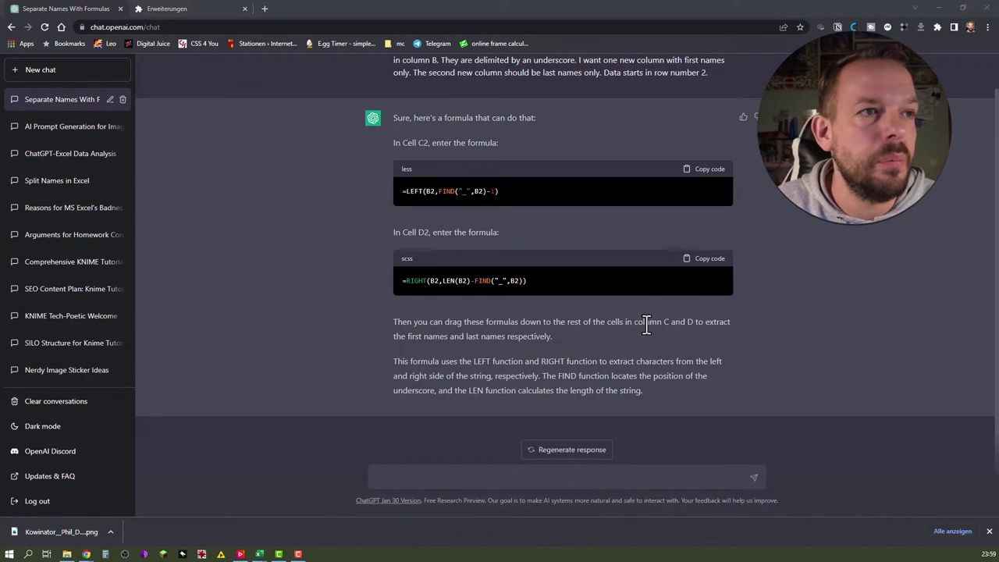
- Paste the =RIGHT(B2,LEN(B2)-FIND("_",B2)) last-name formula into I2
key(alt+Tab)
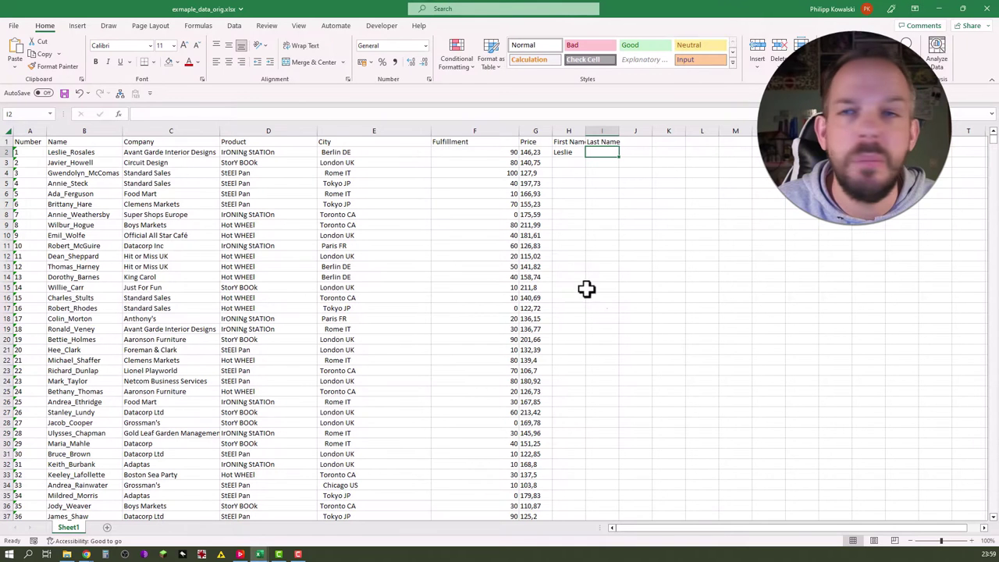
click(570, 115)
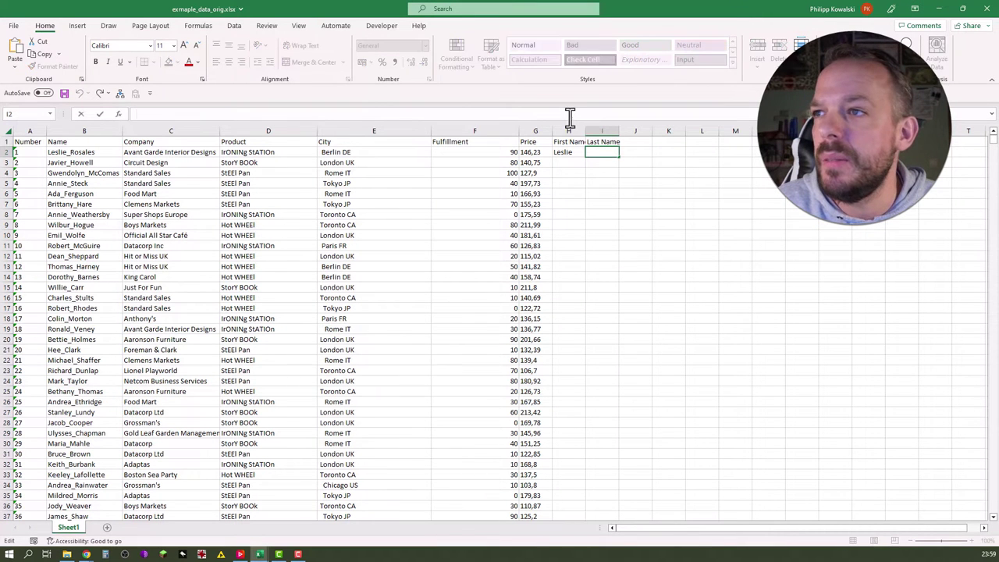
key(ctrl+v)
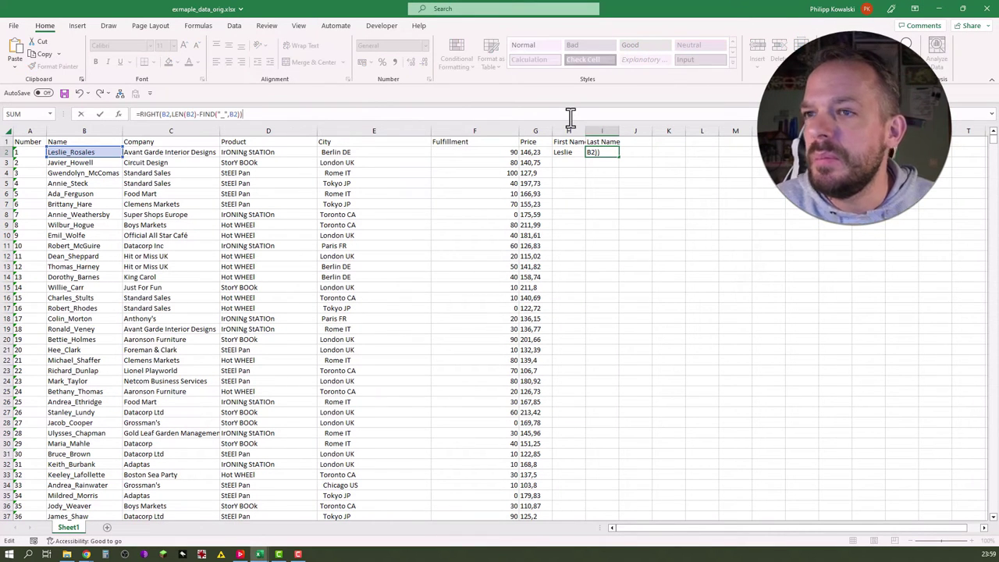
key(Return)
- Fill H2:I2 down the whole table and autofit columns H and I
key(Up)
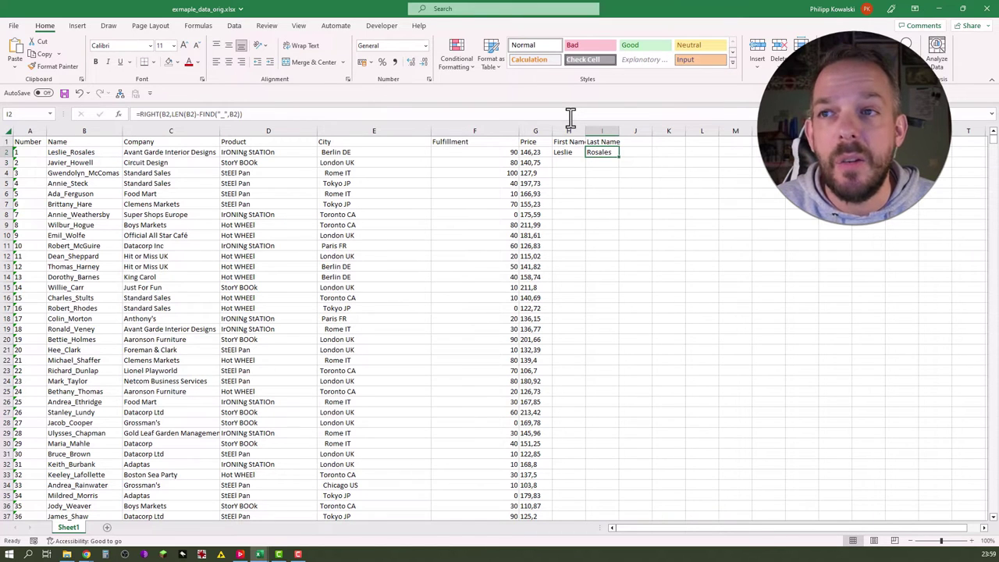
key(Left)
key(shift+Right)
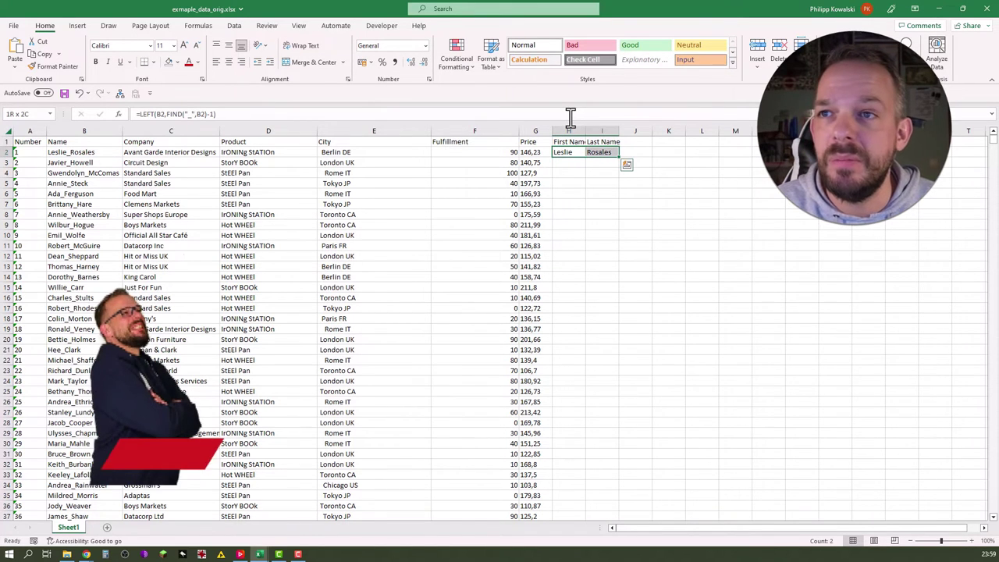
double_click(620, 159)
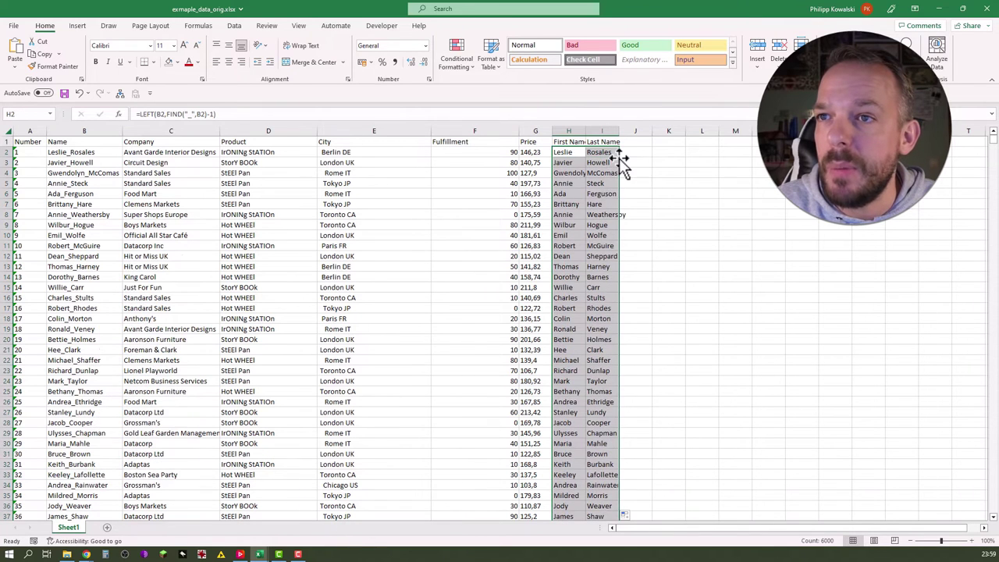
double_click(585, 129)
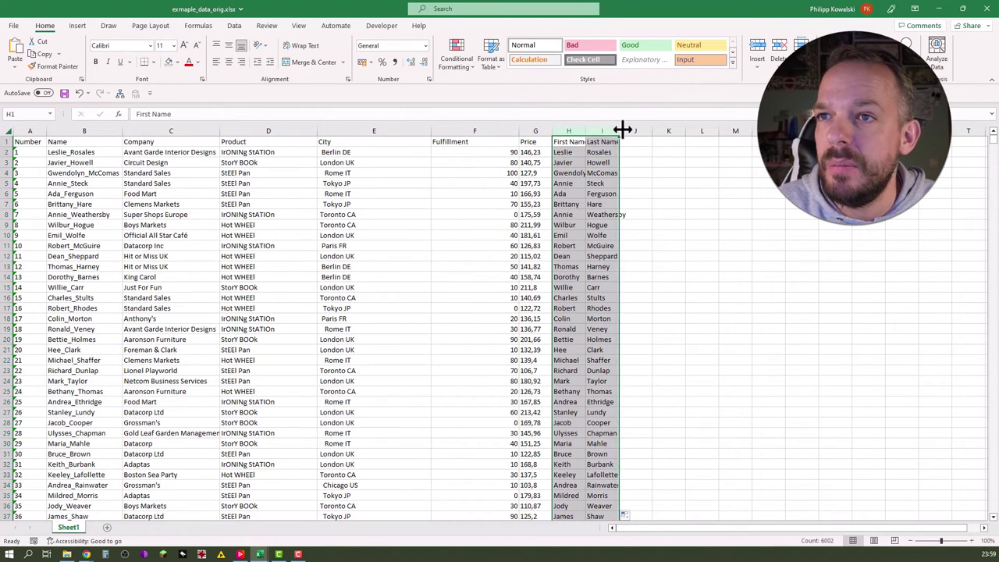
double_click(620, 129)
click(607, 187)
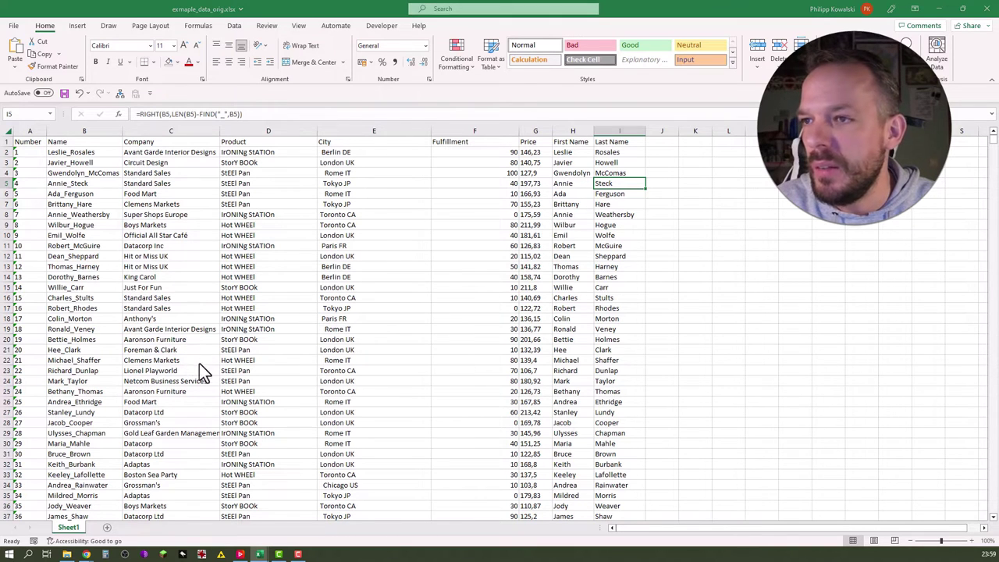
key(alt+Tab)
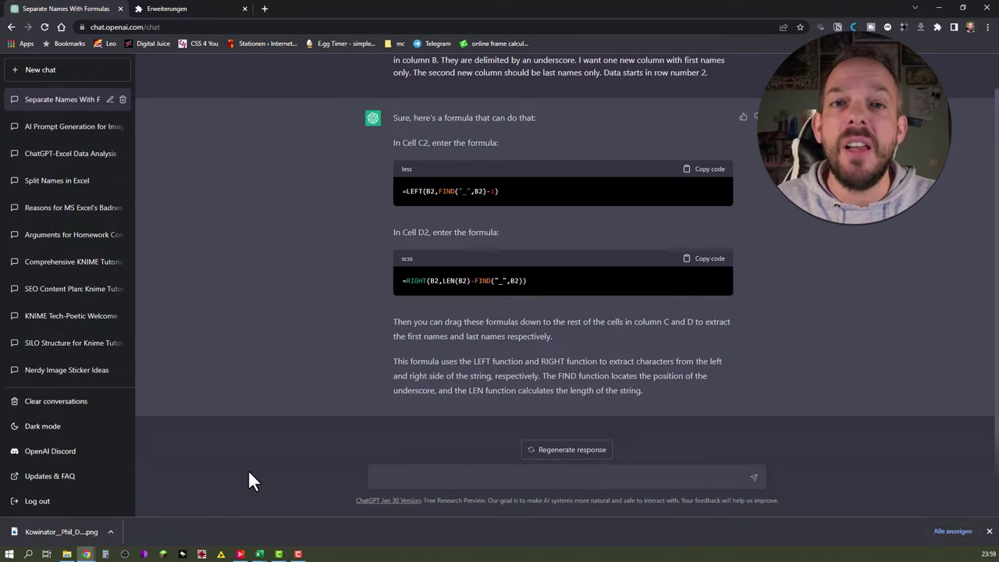
- Type a prompt asking for a formula capitalising each word's first letter in column D products
scroll(534, 366, up, 1)
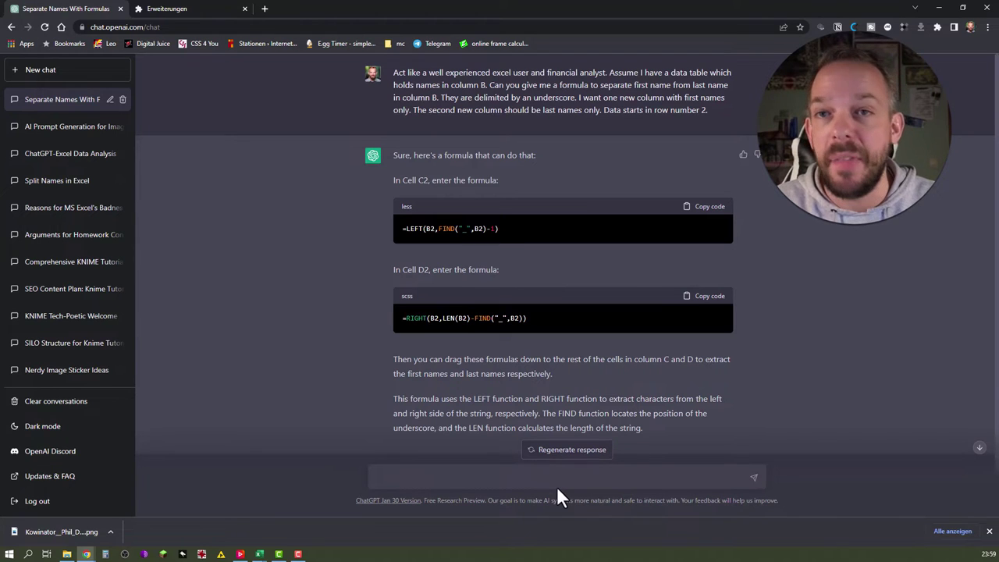
text(I ha)
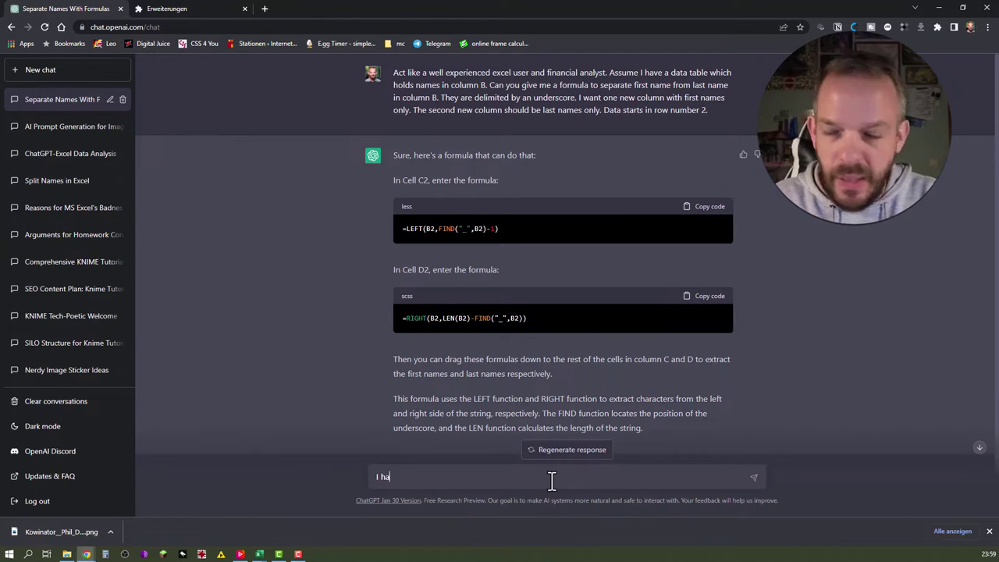
text(ve prodc)
key(BackSpace)
text(uct )
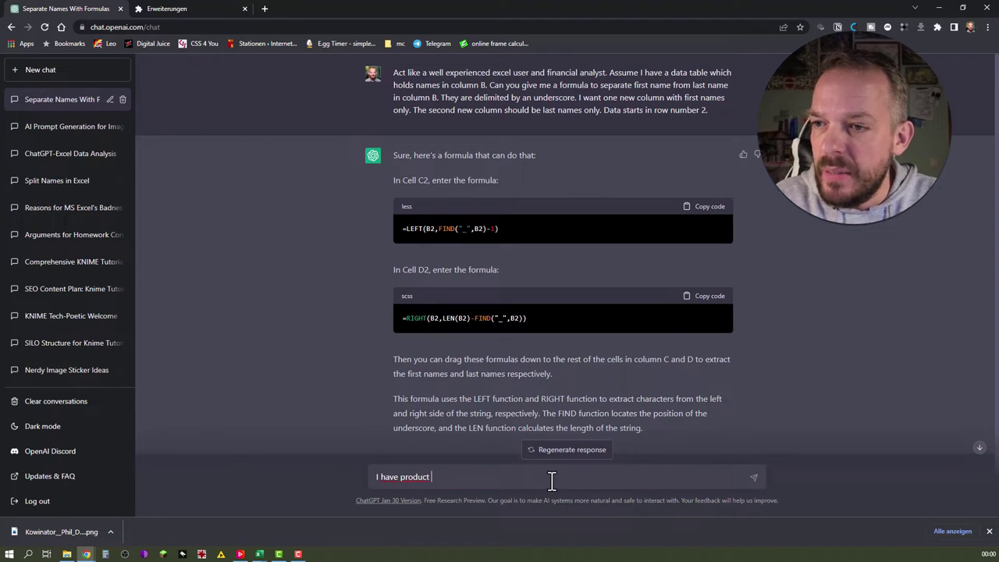
text(data in column)
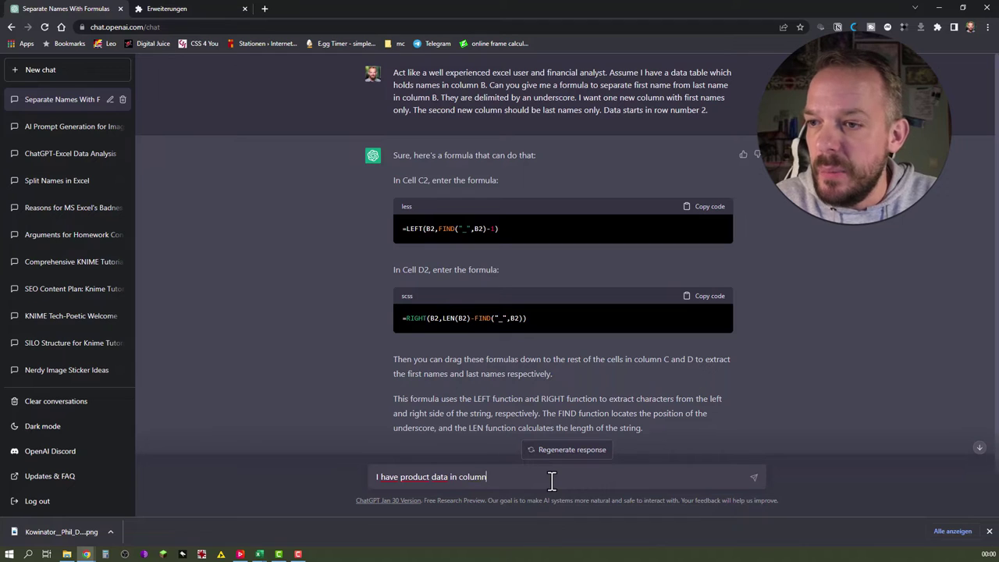
text( D. However, the)
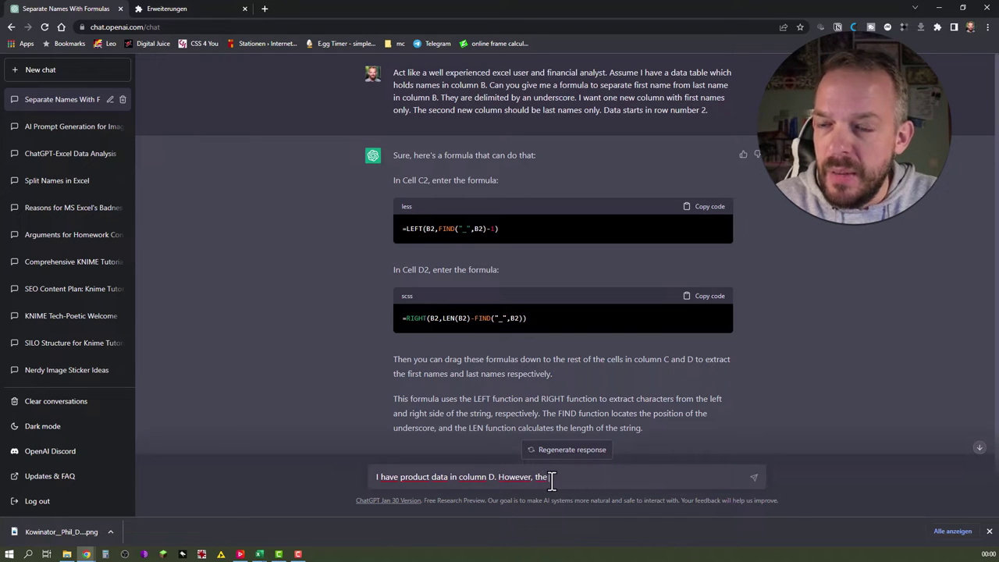
text( character)
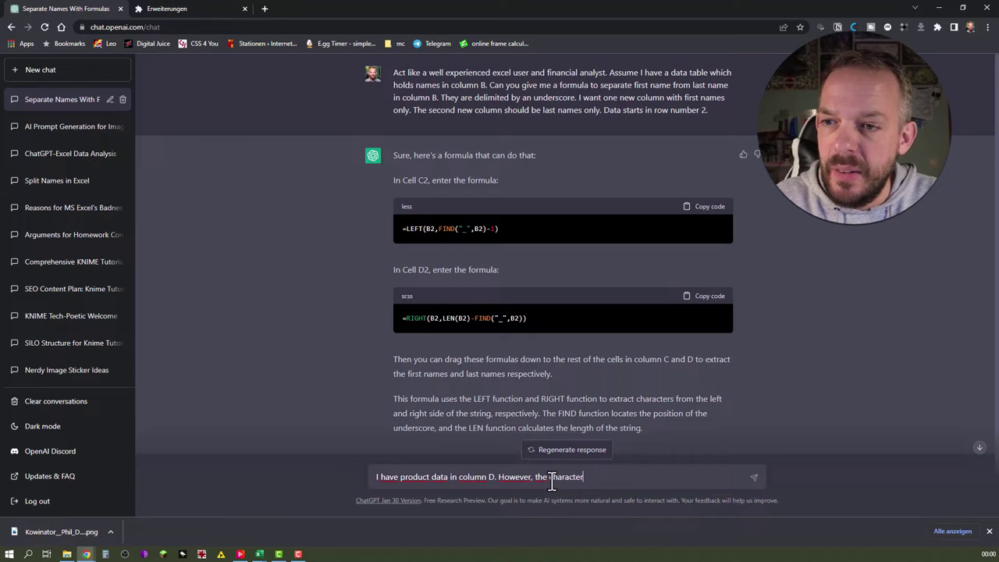
text(s that descri)
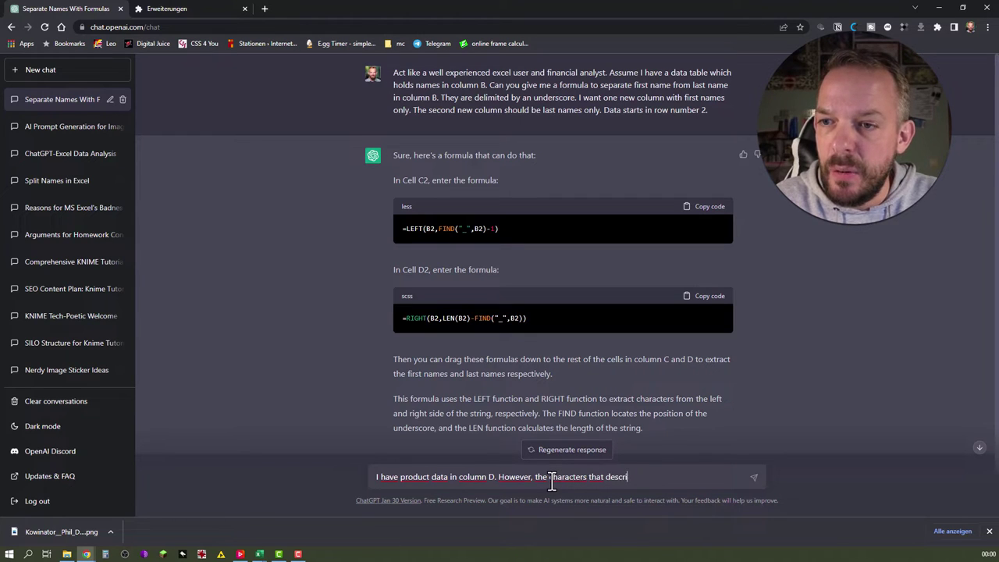
key(ctrl+shift+Left)
key(ctrl+shift+Left)
text(with the )
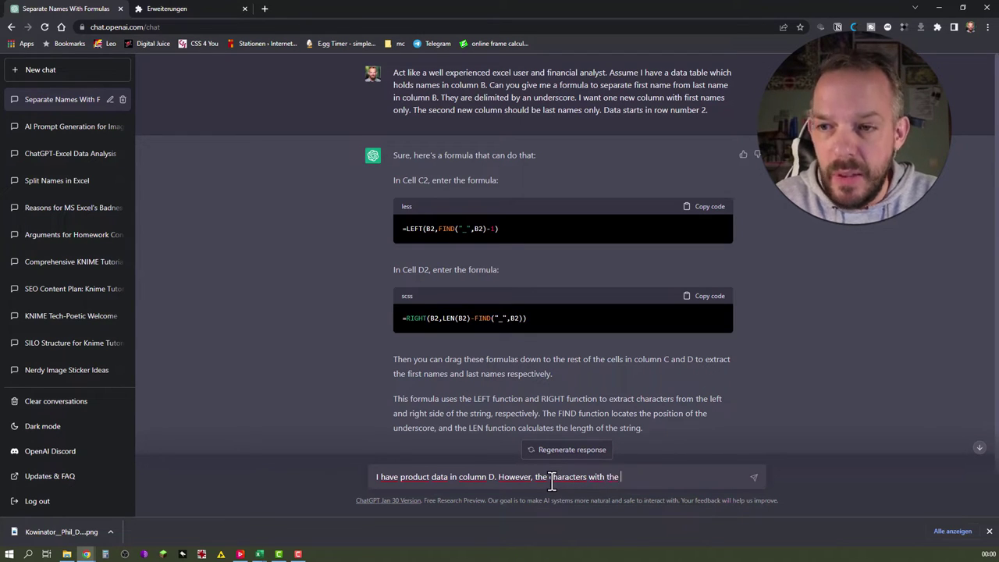
text(product names )
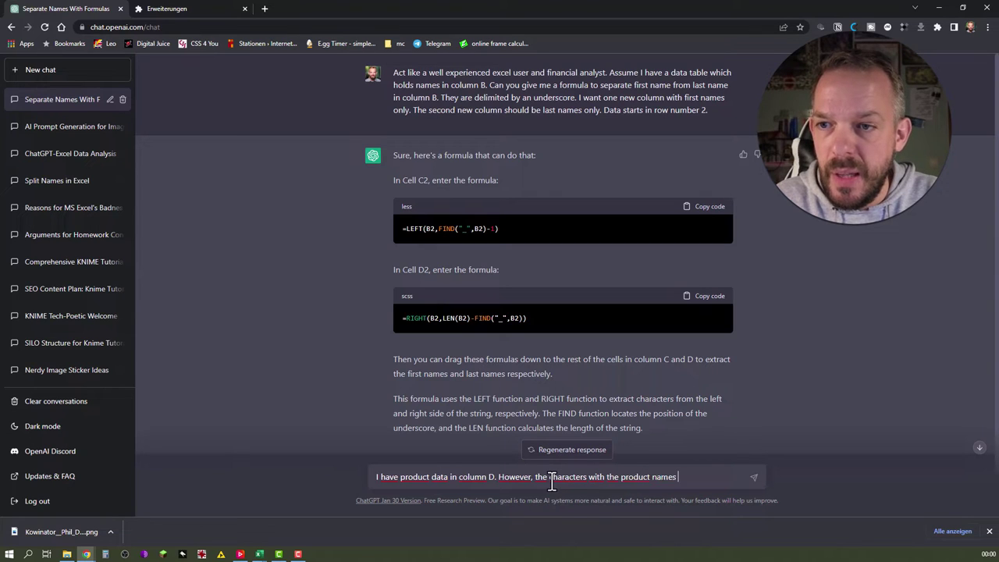
text(are messed up)
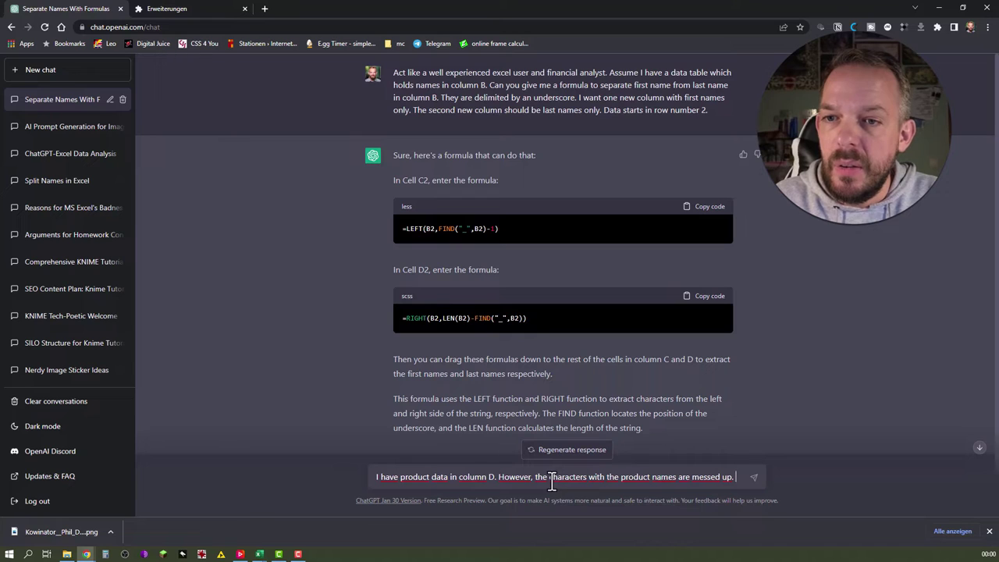
text(. The words ar)
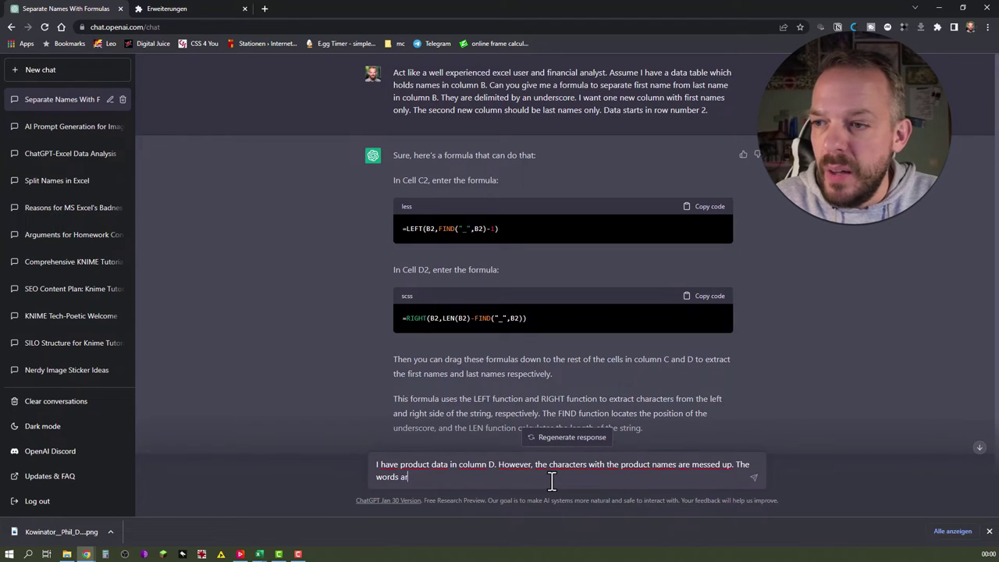
text(e mixed with u)
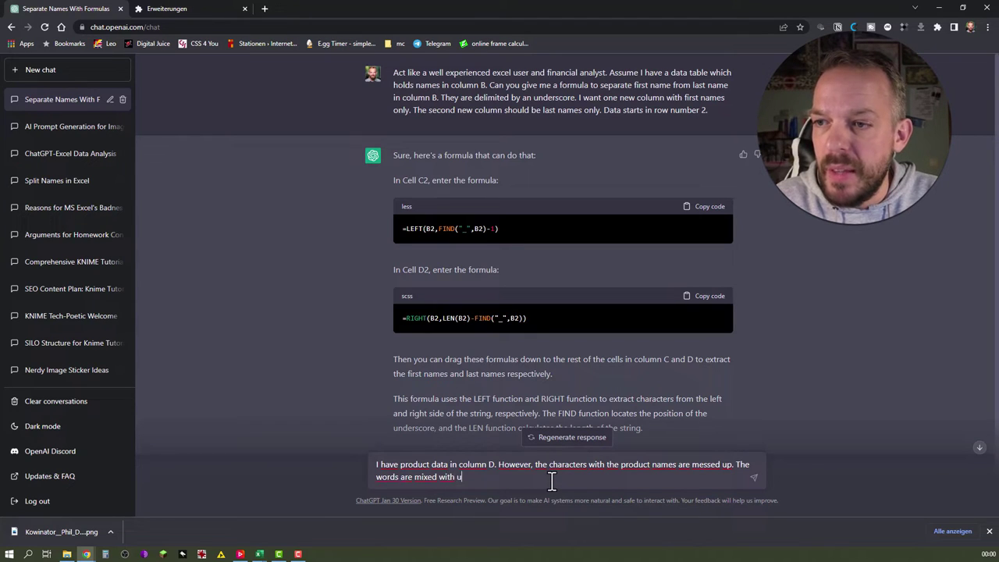
text(pper and lower c)
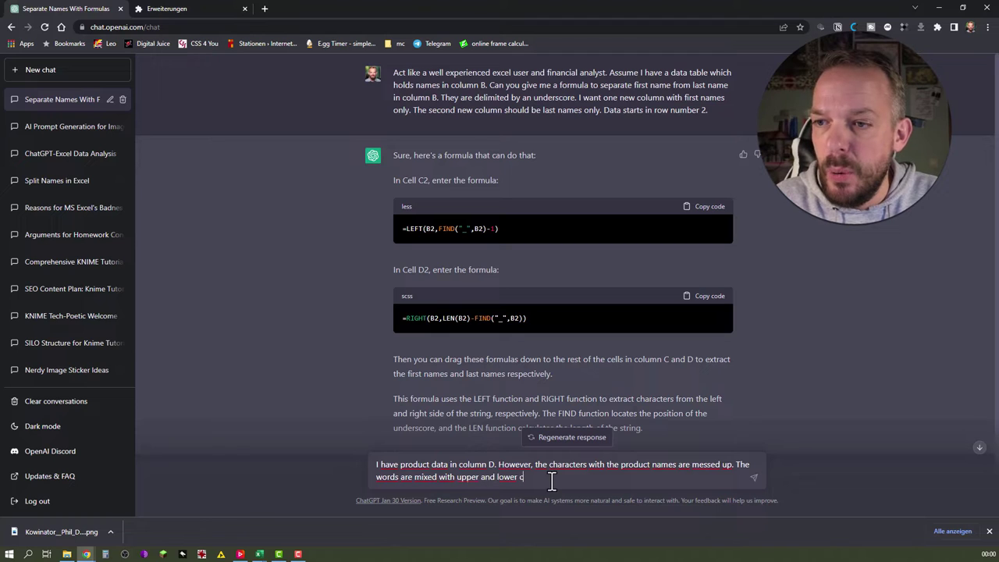
text(ase characters even within the words. Can you give me a formual)
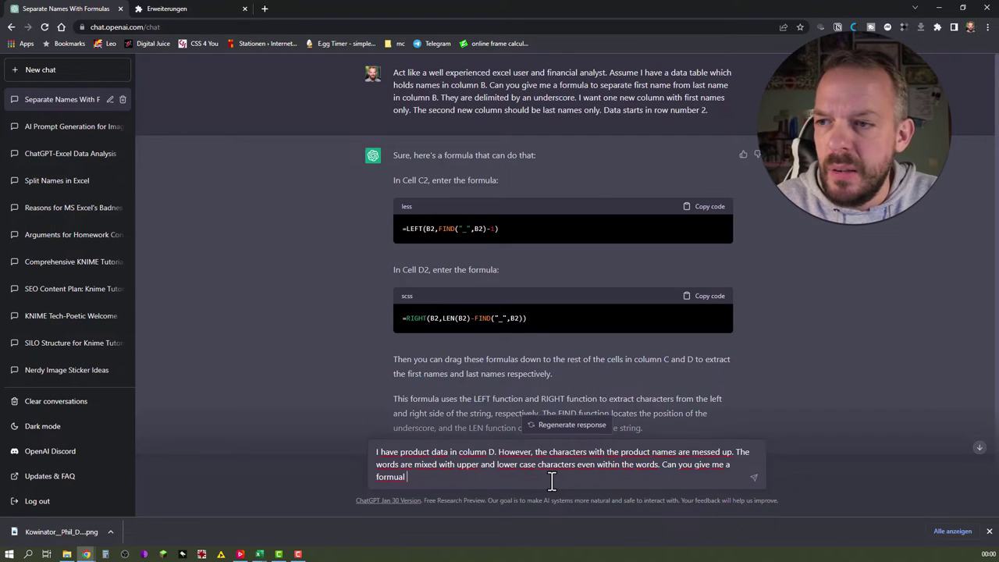
text( la th)
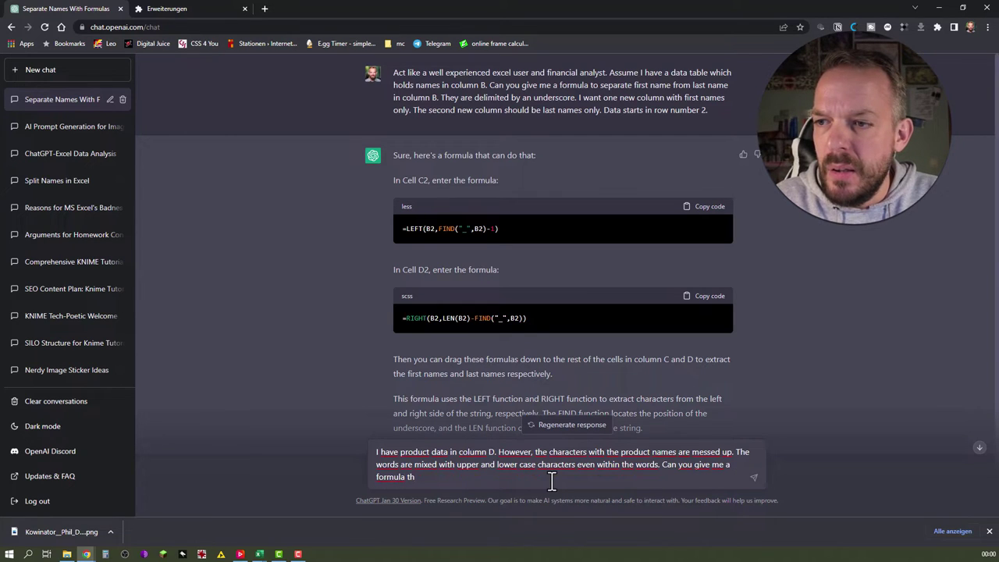
text(at capit)
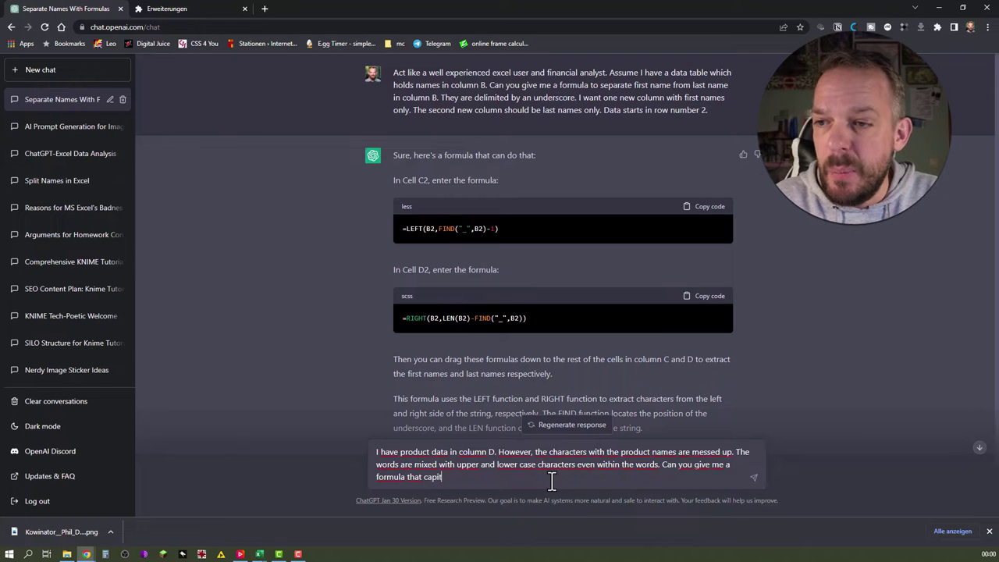
key(ctrl+shift+Left)
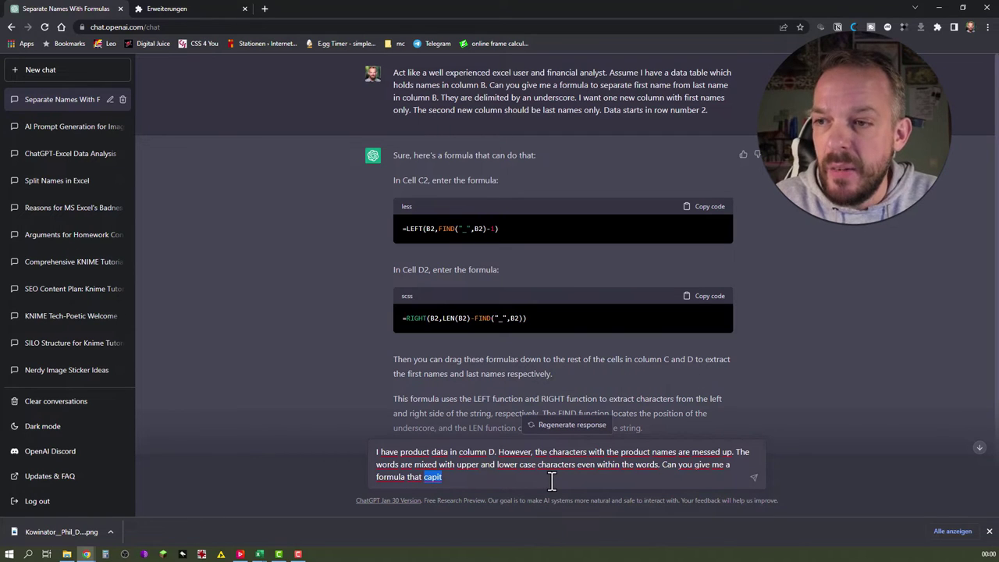
text(puts every )
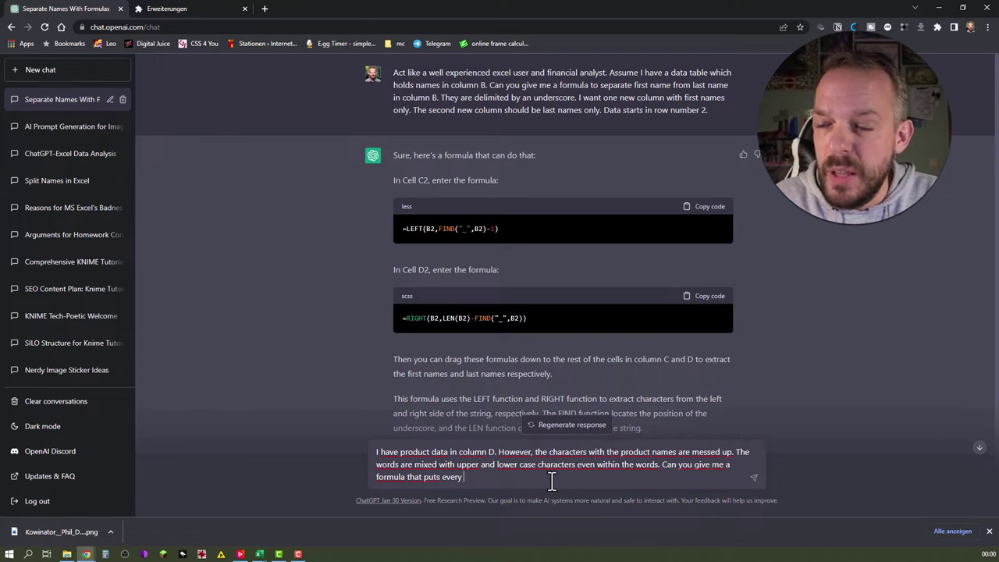
text(first cha)
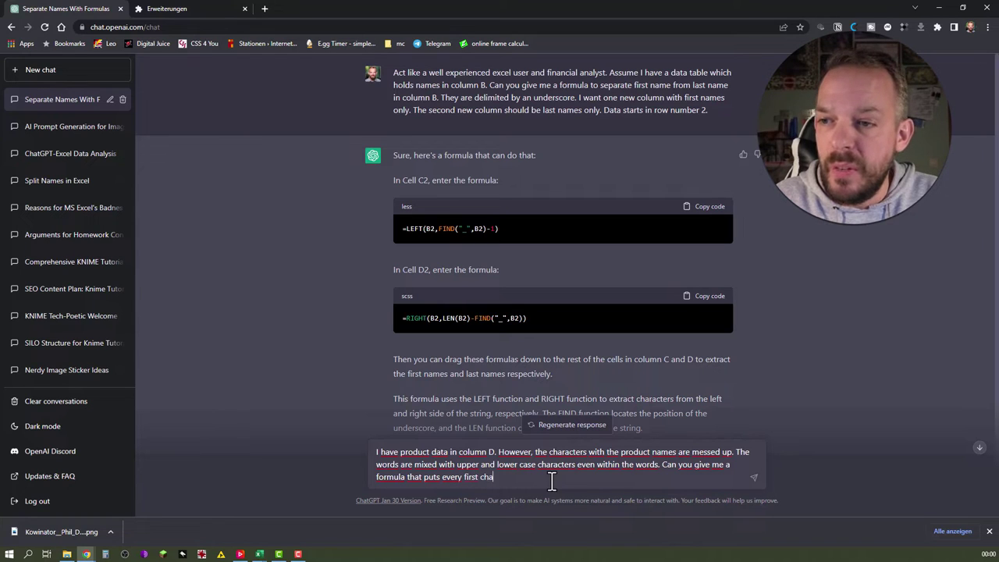
text(racter of a wo)
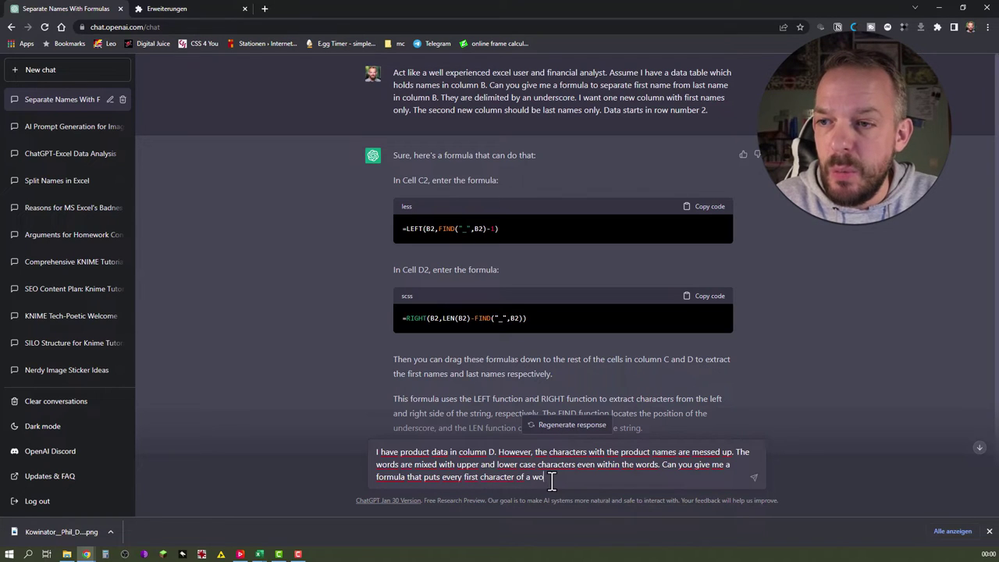
text(rd into up)
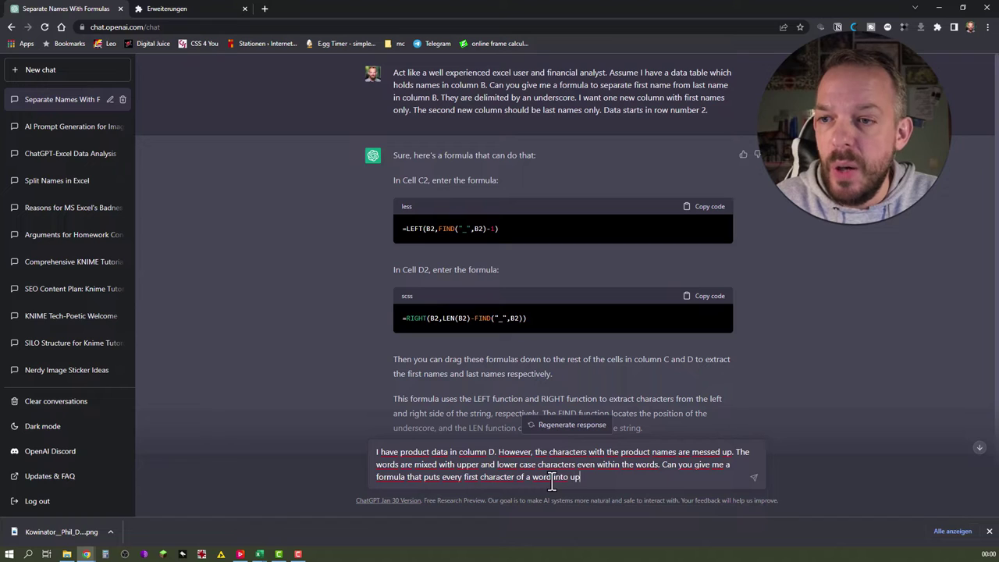
text(per case and the )
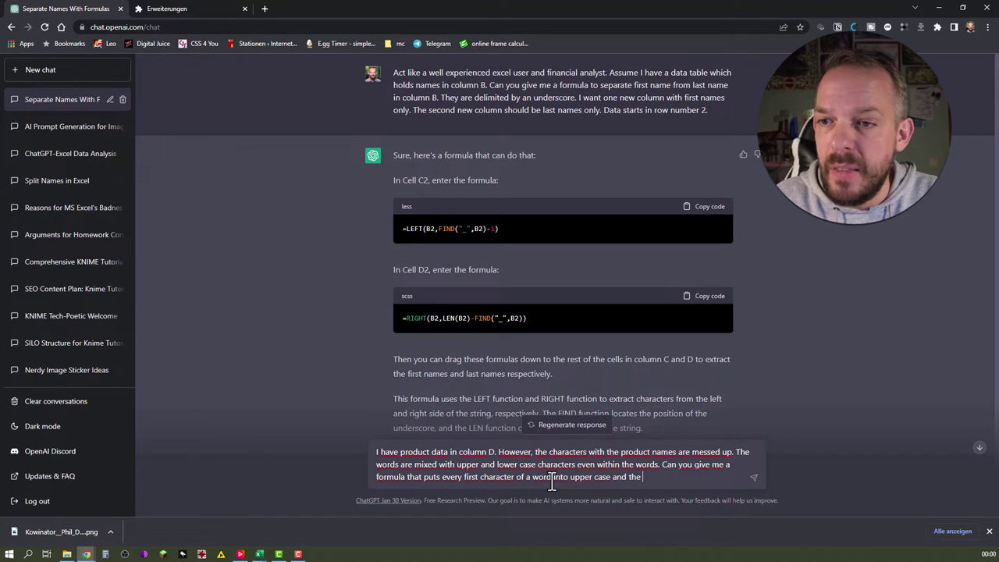
text(rest into low)
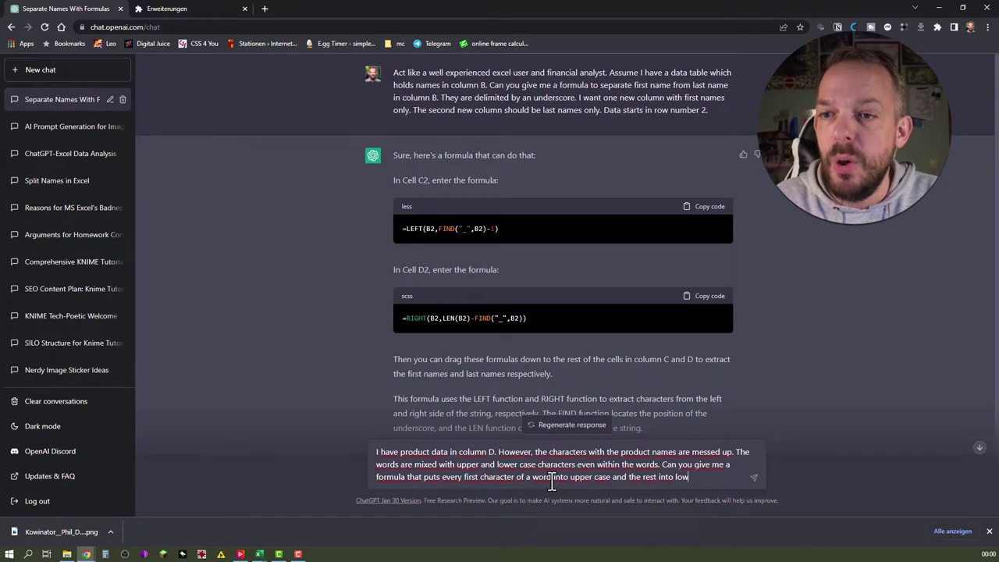
text(er case.)
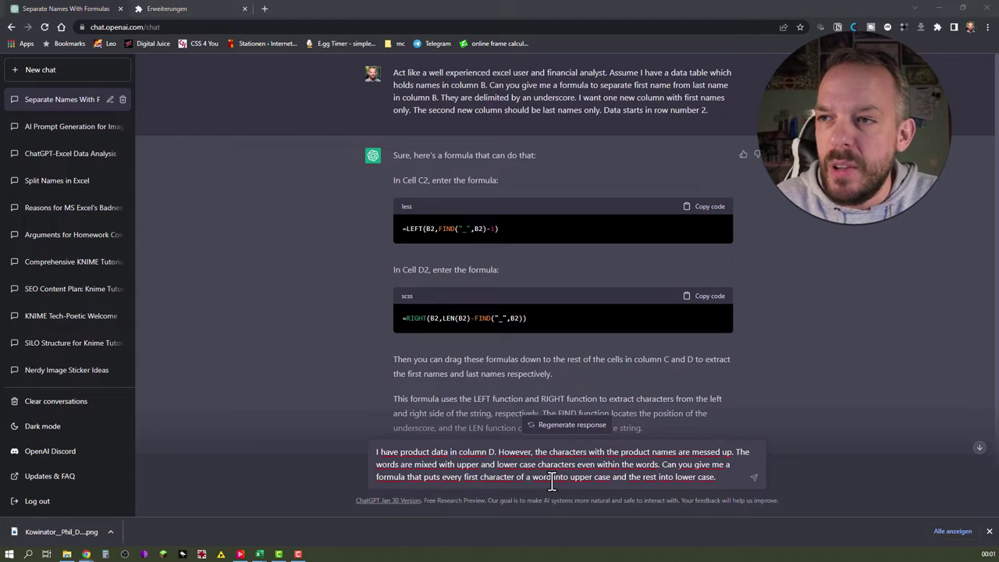
- Review the mixed-case product names in Excel's column D
key(alt+Tab)
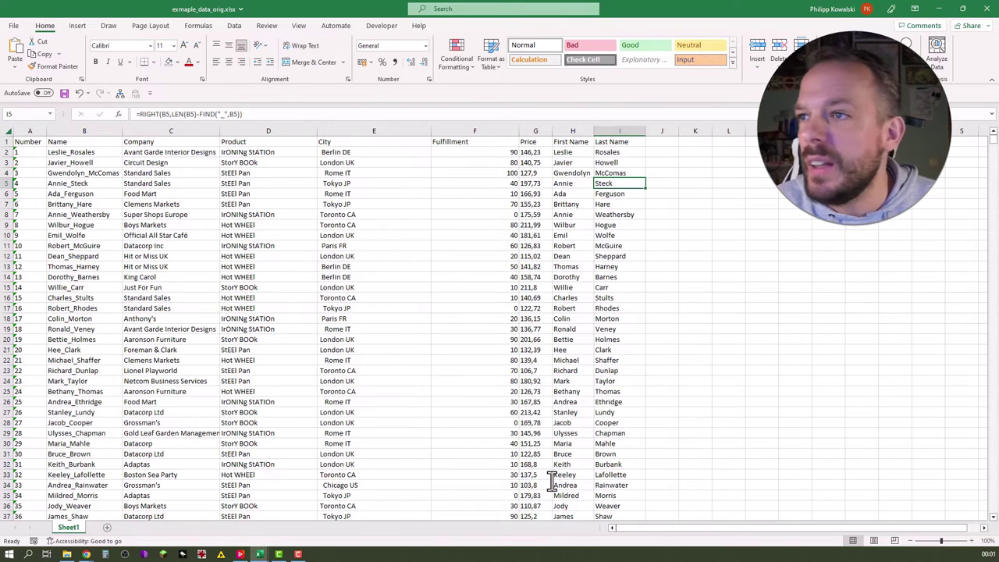
key(Left)
key(Left)
key(Left)
key(Left)
key(Left)
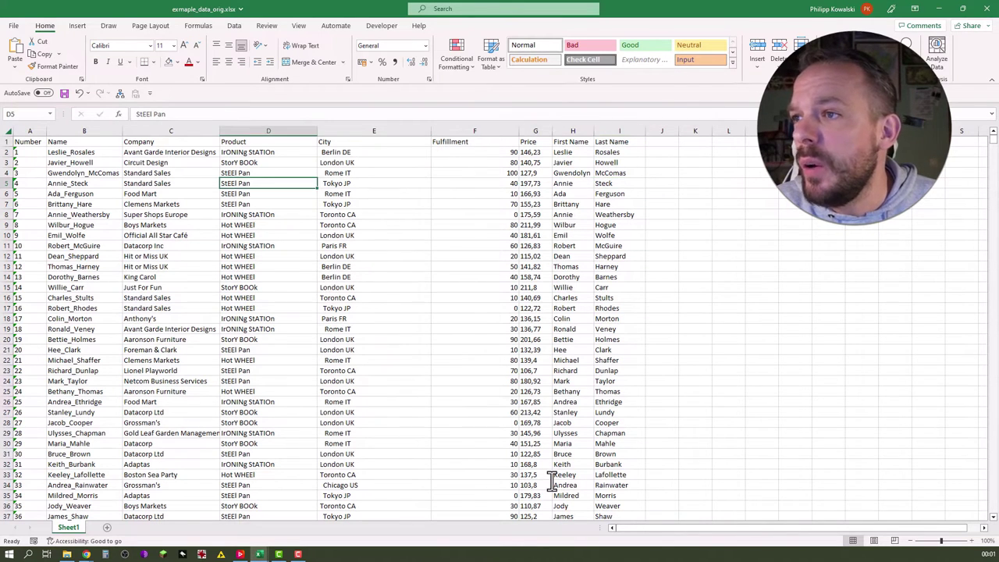
key(Down)
key(Down)
key(Down)
key(Down)
key(Down)
key(Down)
key(Down)
key(Down)
key(Down)
key(Down)
key(Down)
key(Down)
key(Down)
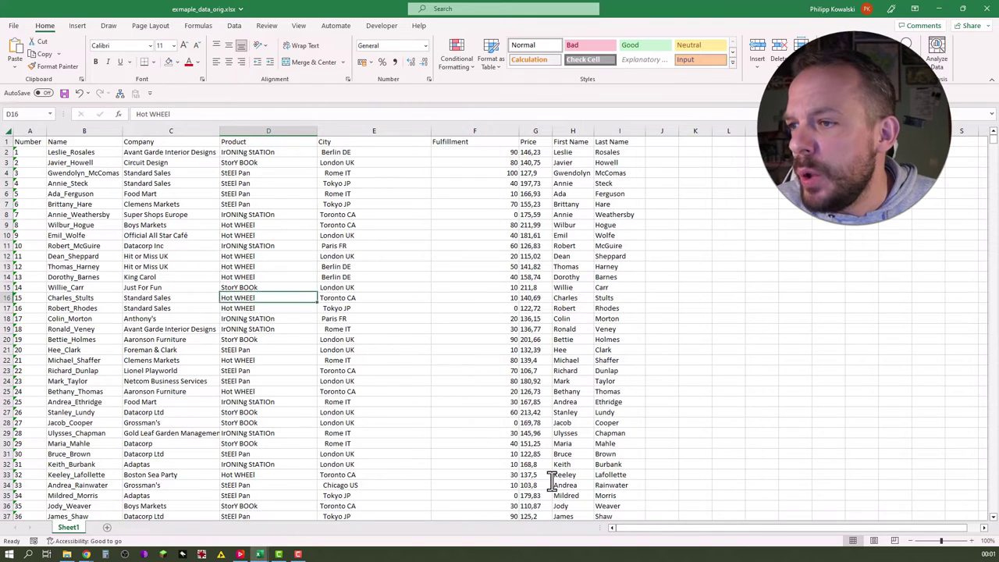
key(alt+Tab)
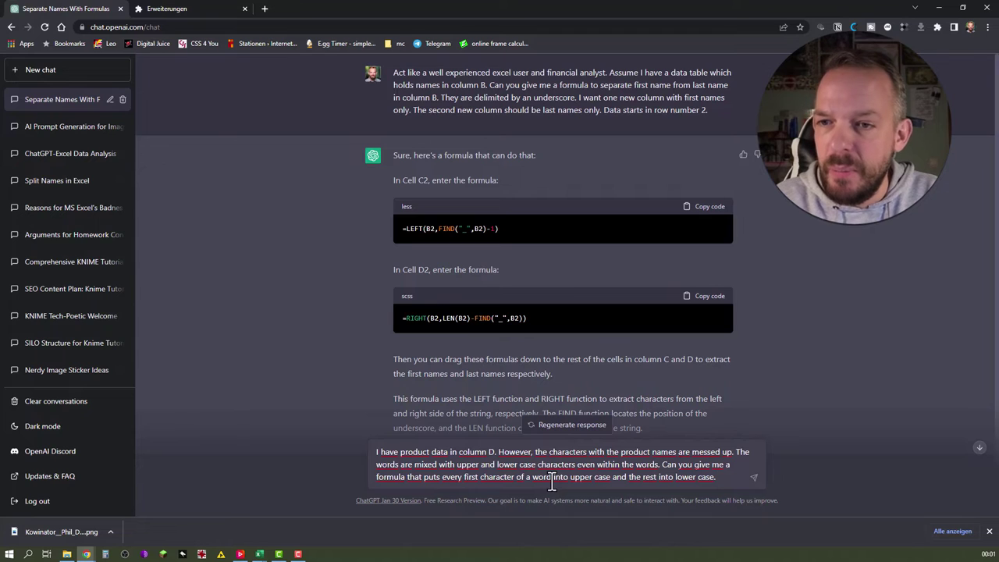
- Note that product names can have multiple words, send the prompt, and read the =PROPER(D2) answer
text(Pr)
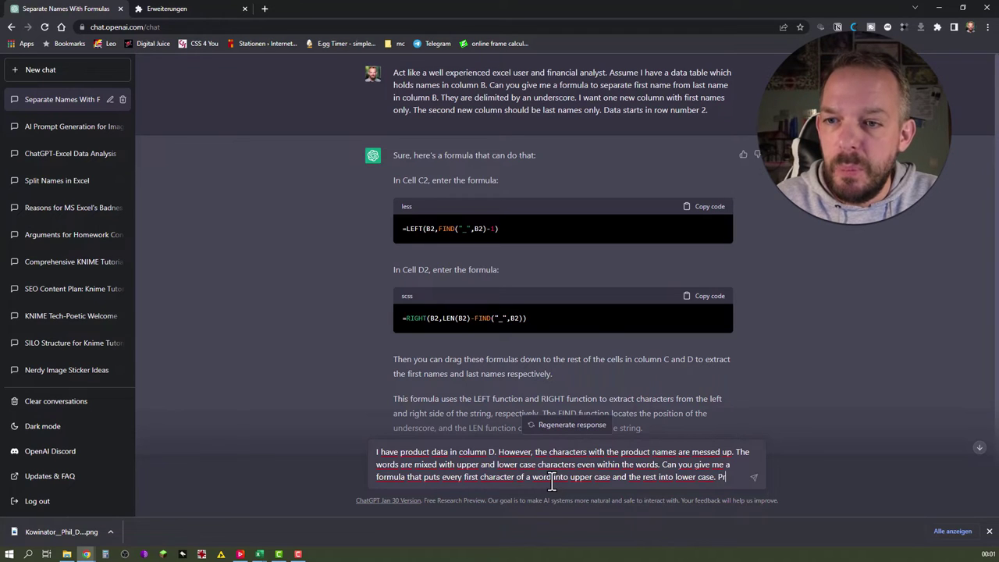
text(oduct names i)
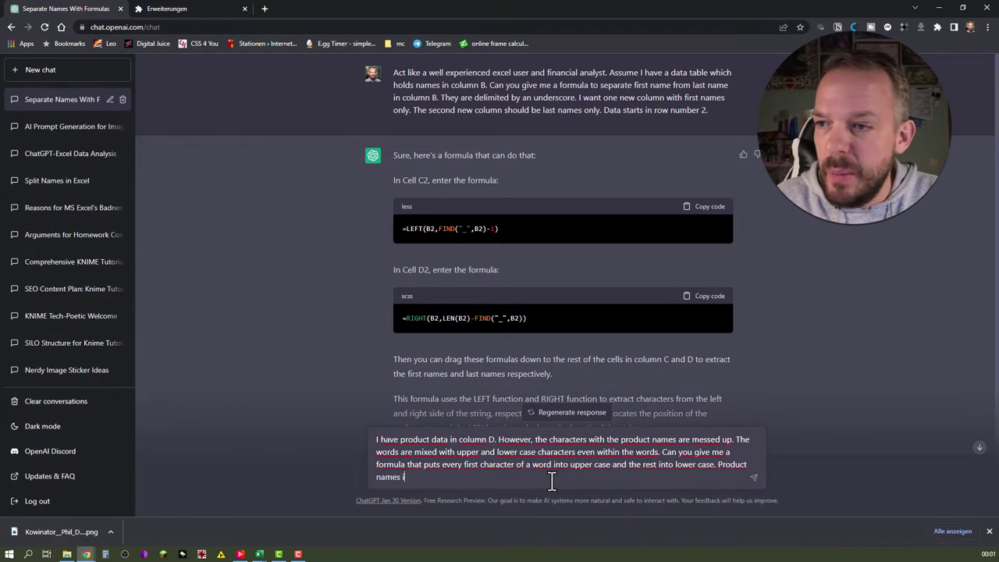
text(n column D )
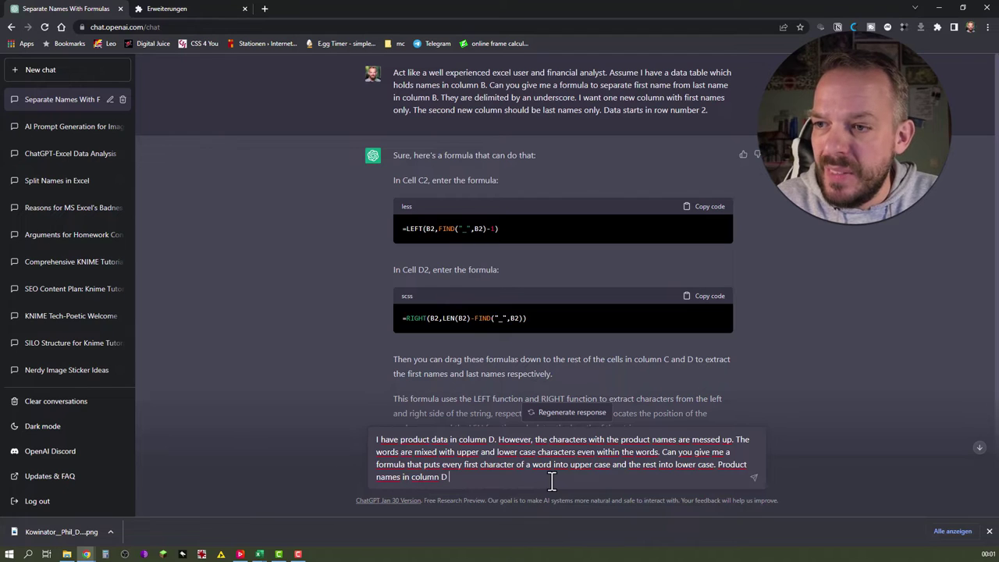
text(can contain )
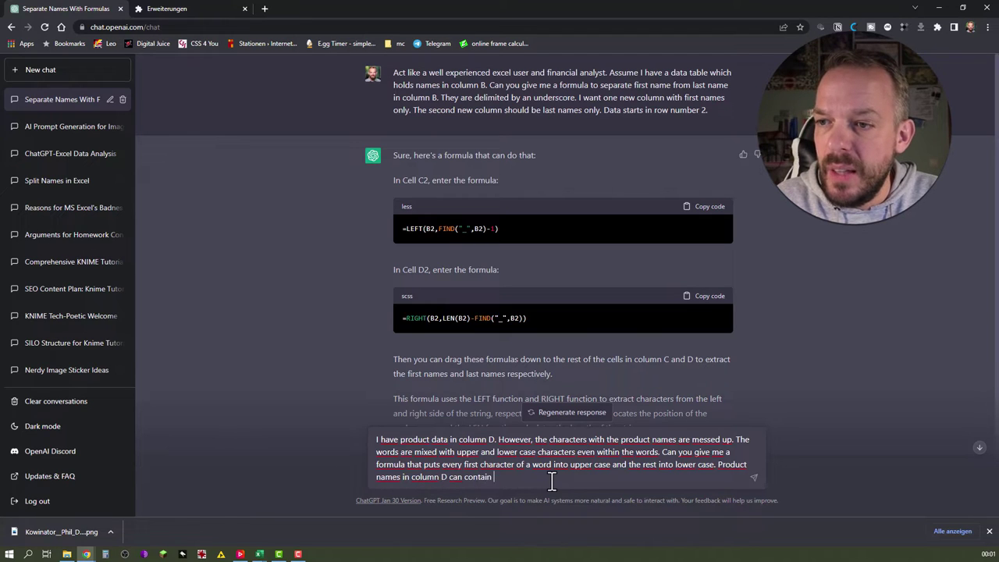
text(multi)
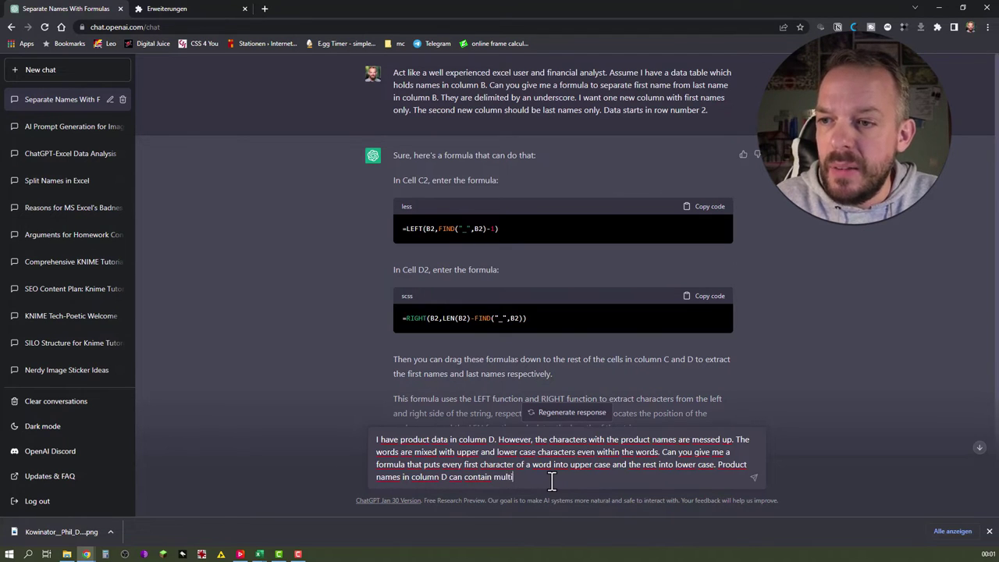
text(ple words.)
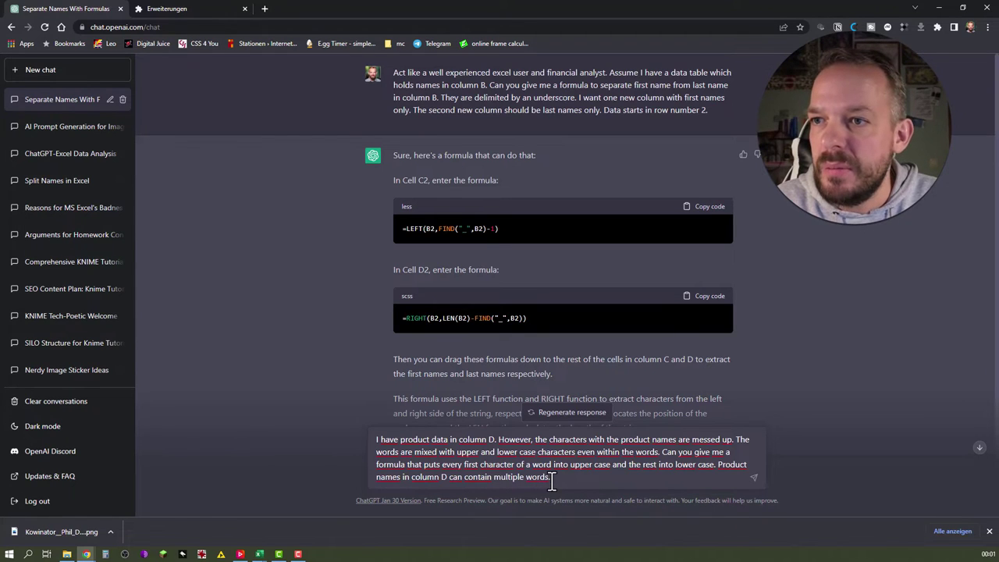
key(Return)
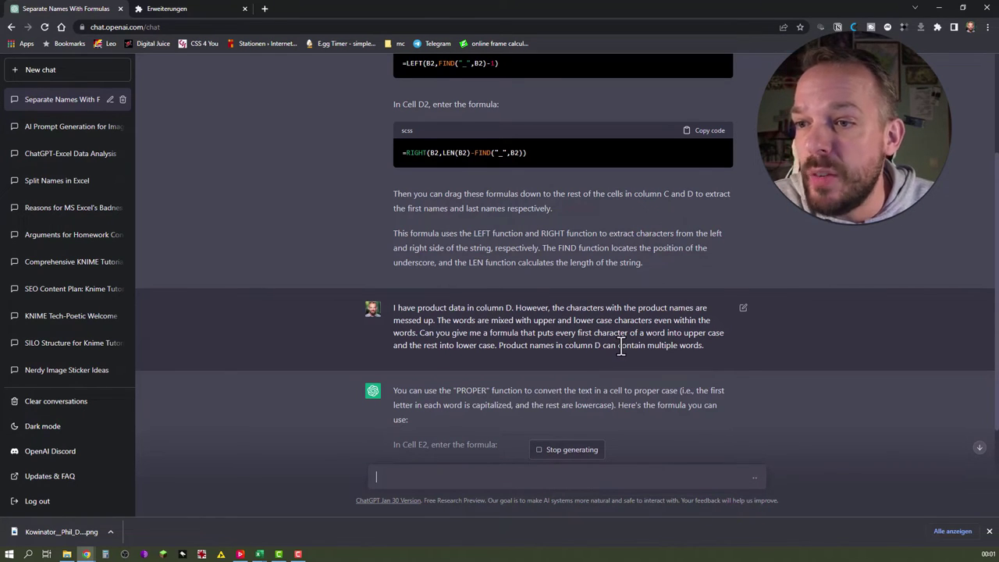
scroll(612, 350, down, 2)
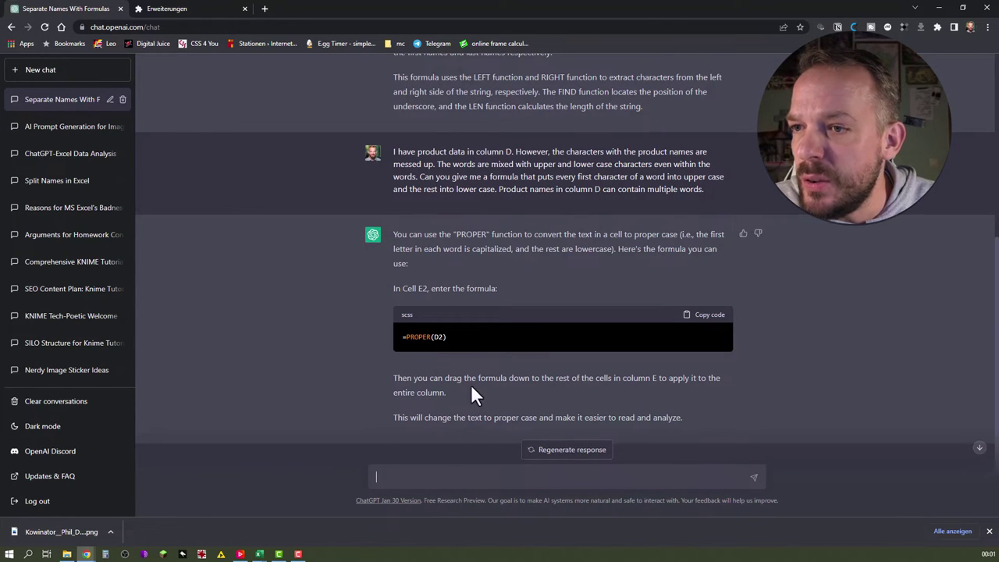
scroll(555, 395, down, 1)
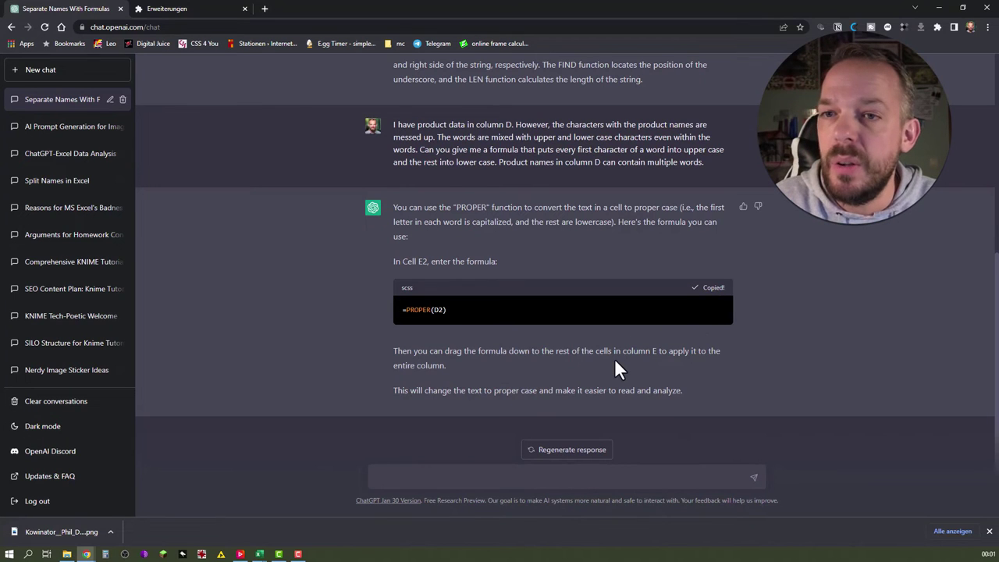
- Add a 'Products' column J with =PROPER(D2) filled down and autofitted
key(alt+Tab)
click(669, 142)
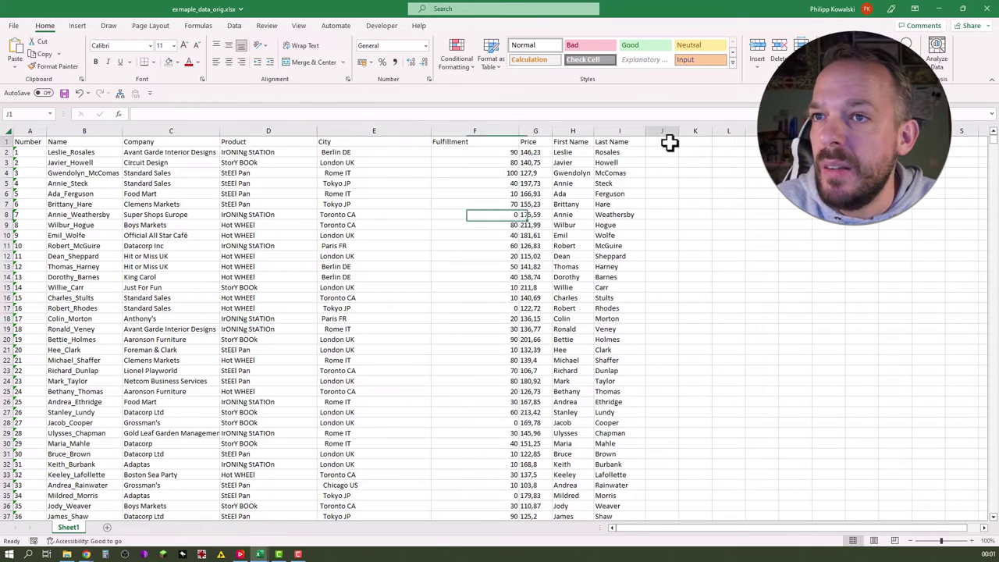
text(Produc)
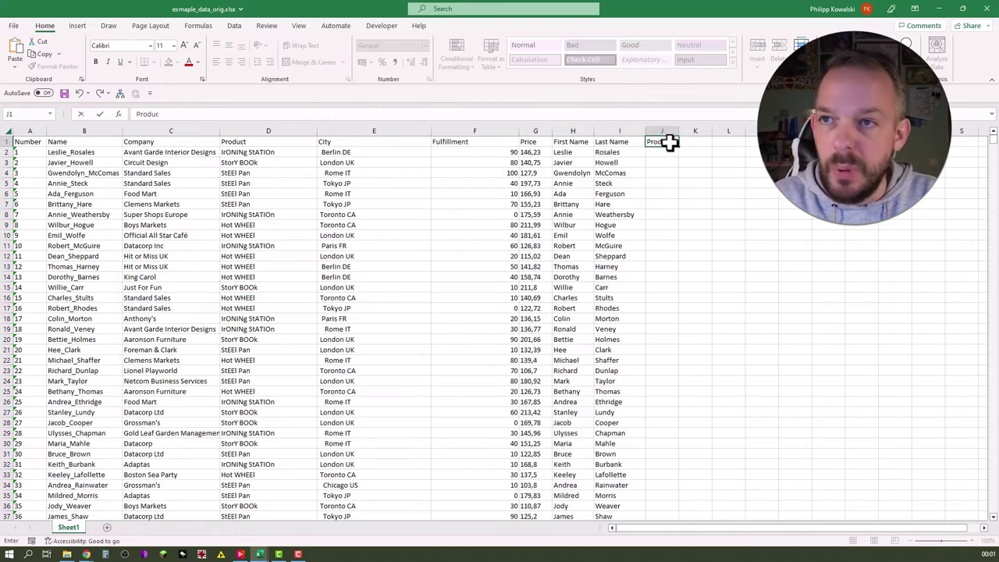
text(ts)
key(Return)
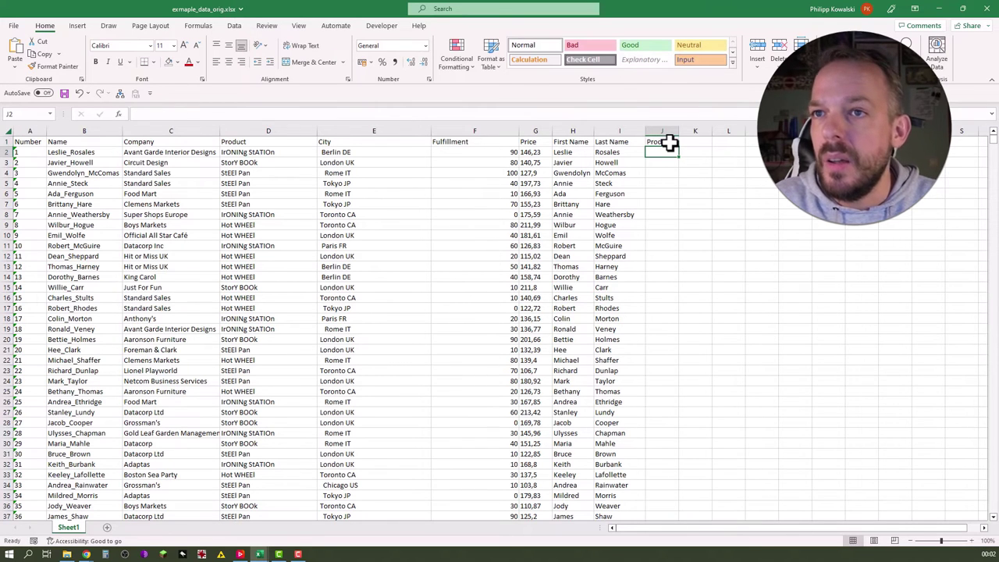
text(=PROPER(D2))
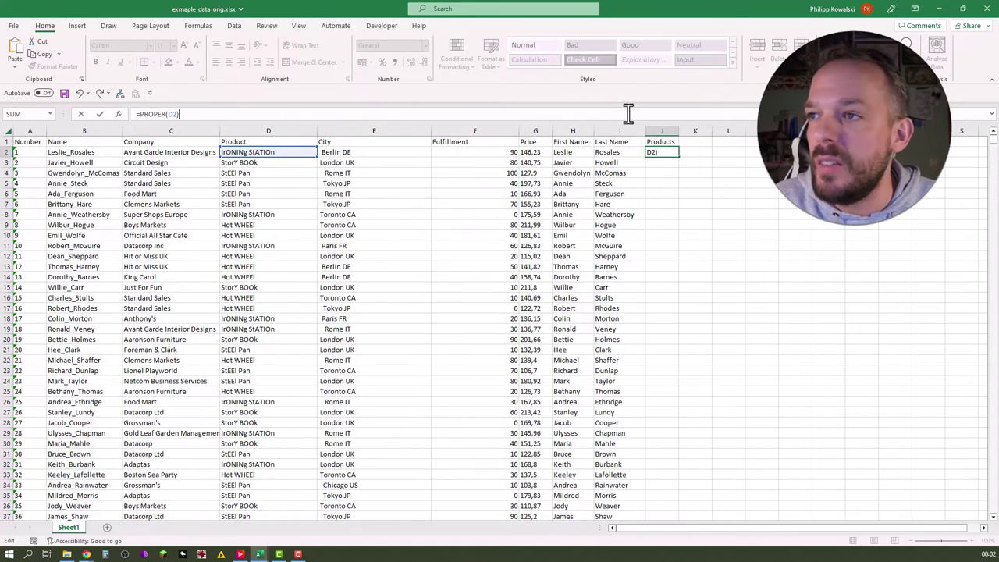
key(ctrl+Return)
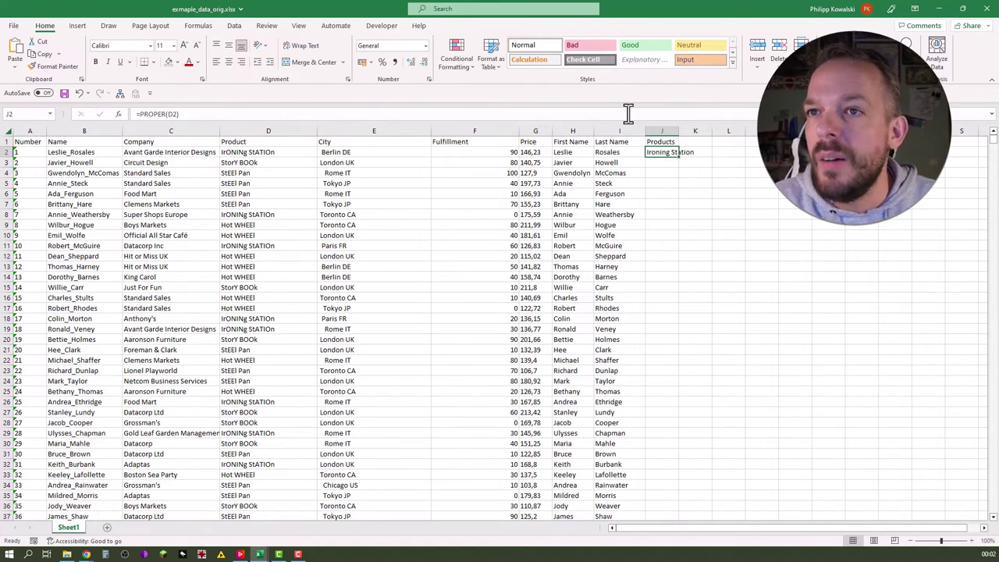
double_click(678, 157)
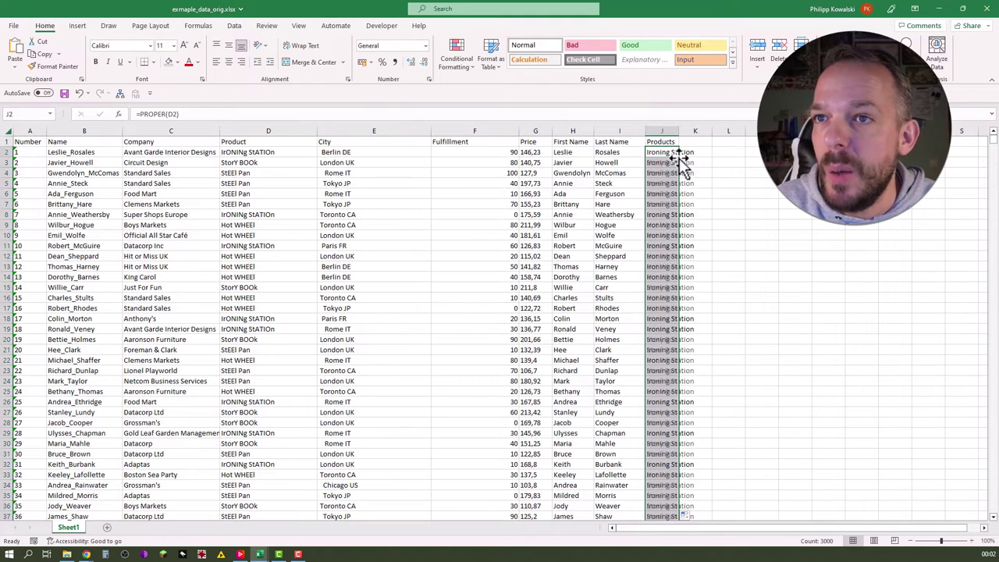
double_click(680, 130)
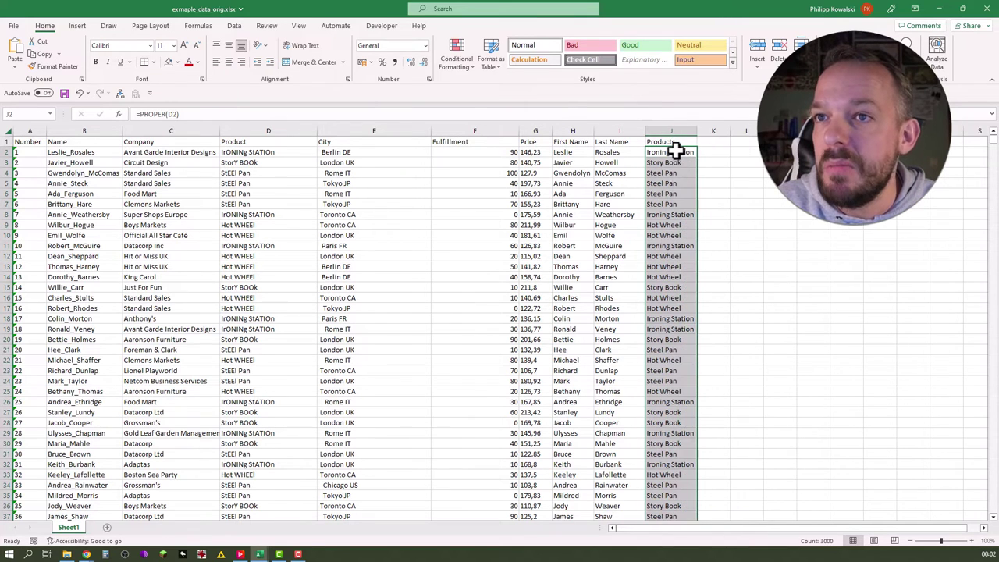
click(672, 152)
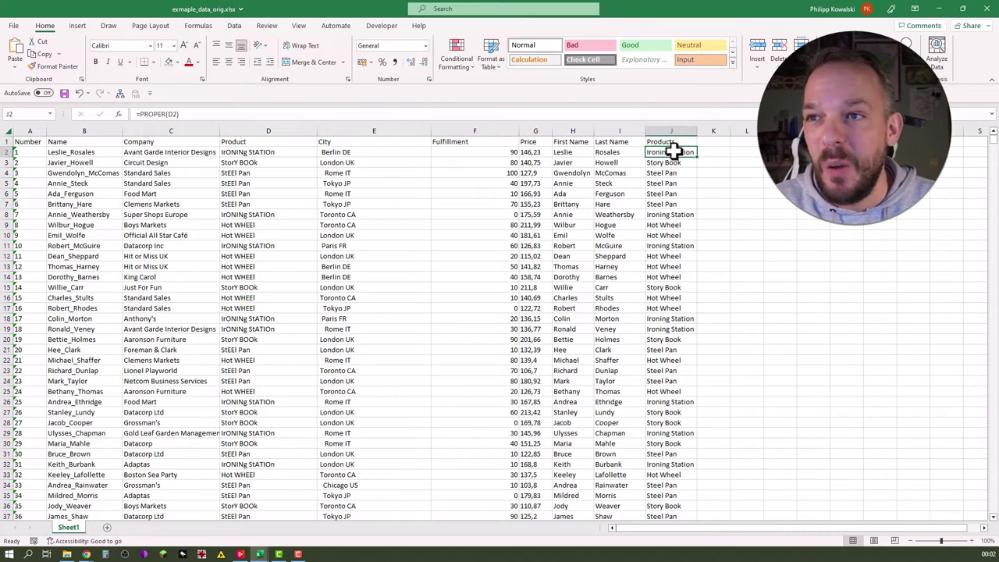
click(387, 153)
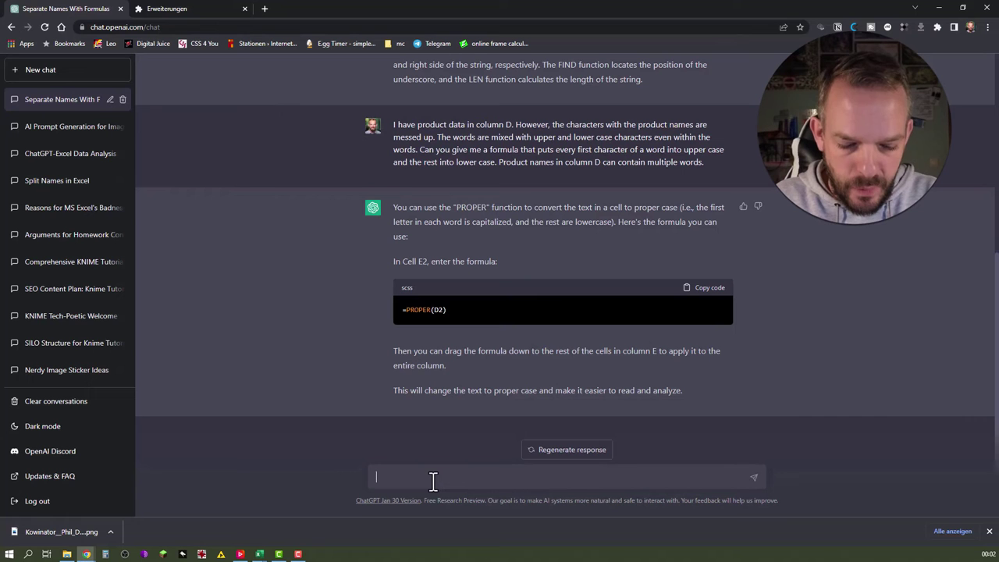
- Ask ChatGPT how to remove leading spaces from column E cities and copy its =TRIM(E2) answer
text(I have )
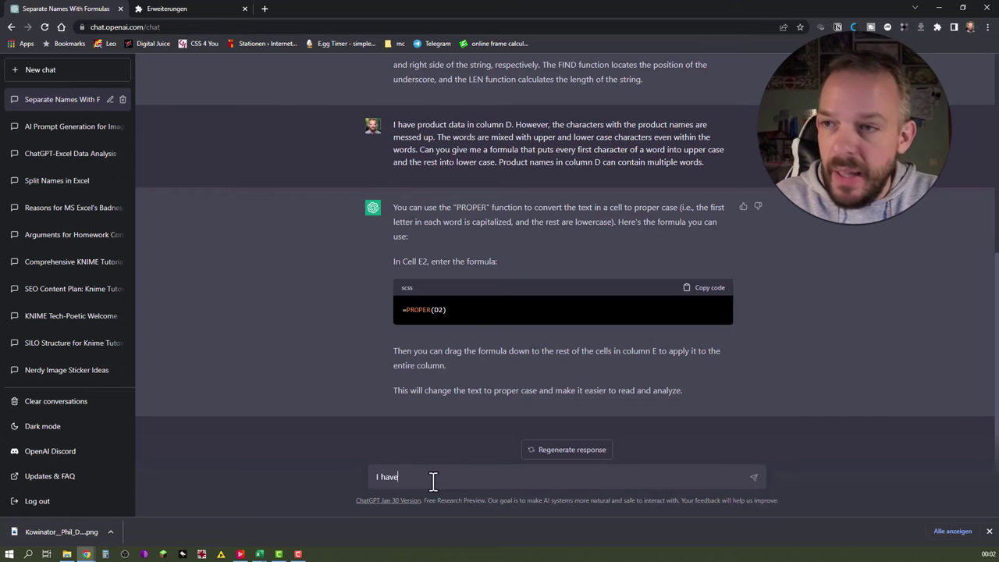
text(a ci)
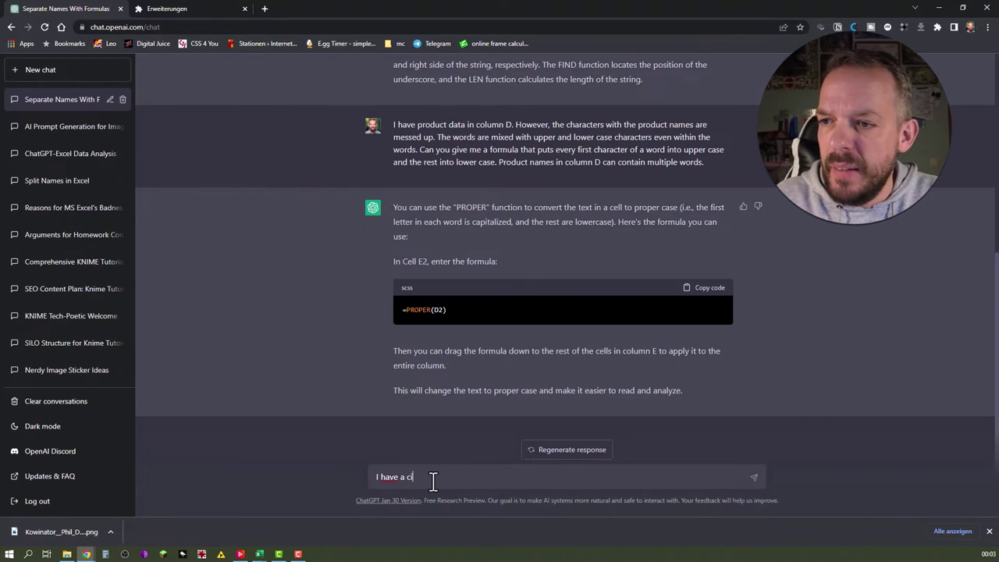
text(ty column in co)
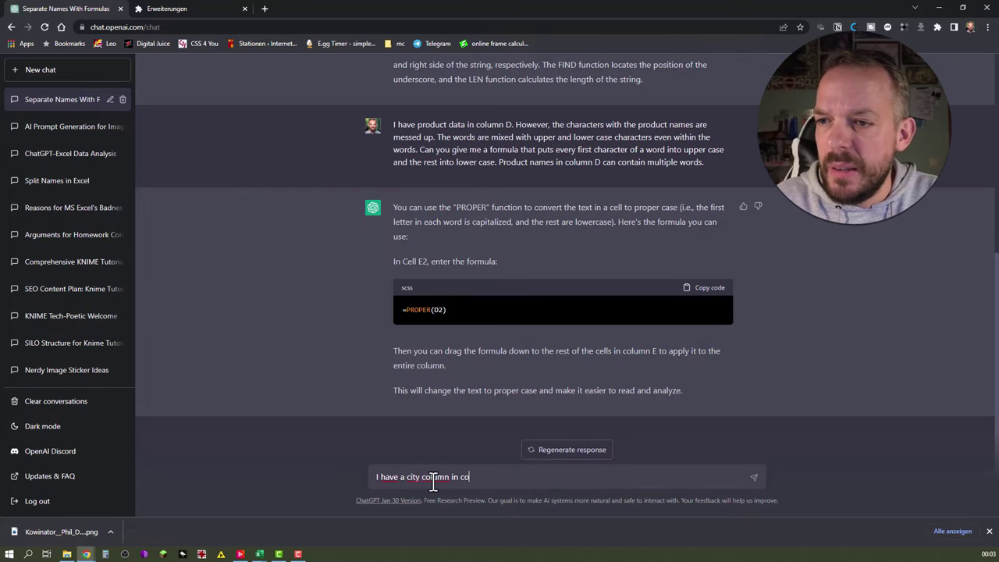
text(lumn E)
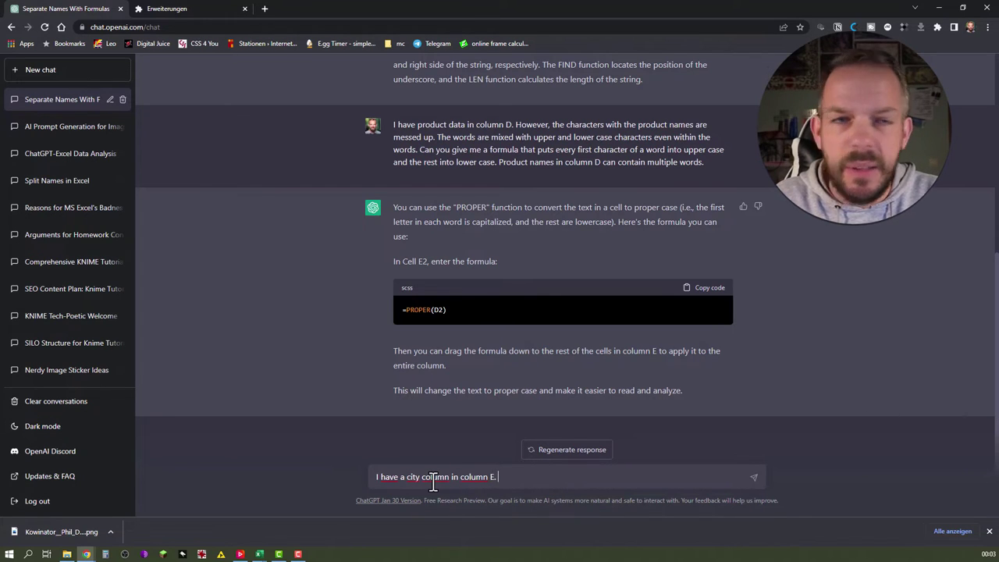
text(. In this col)
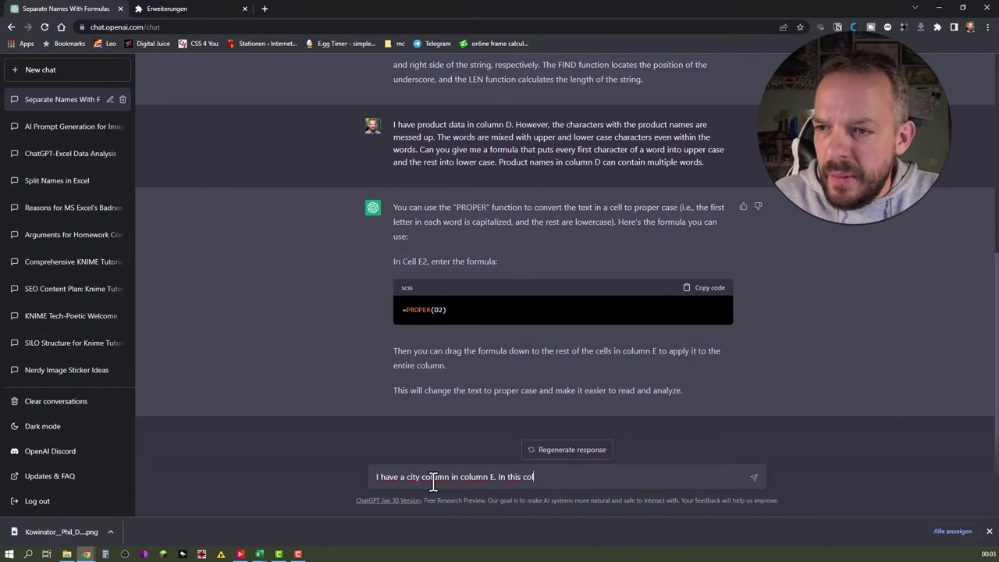
text(umn the cities ha)
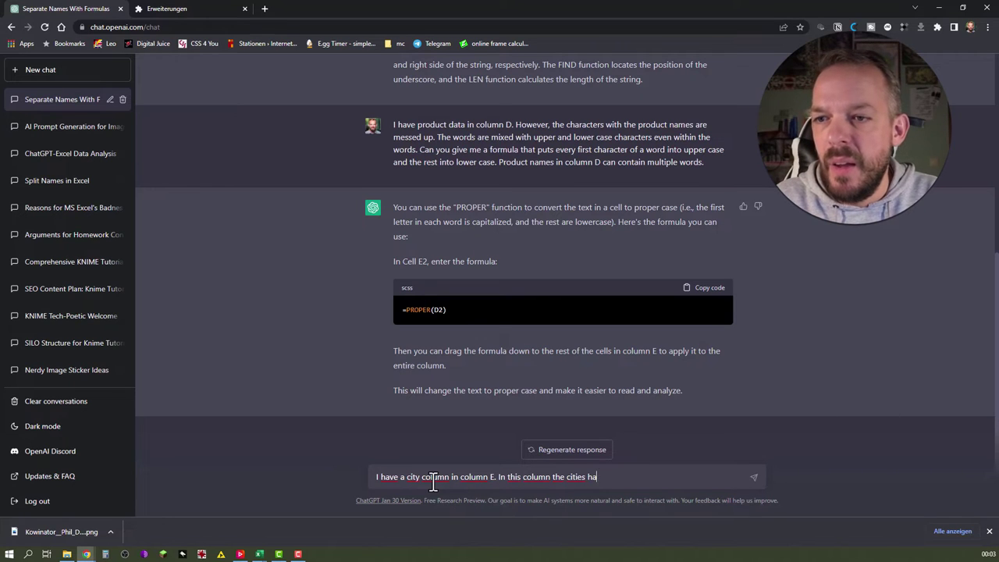
text(ve often times)
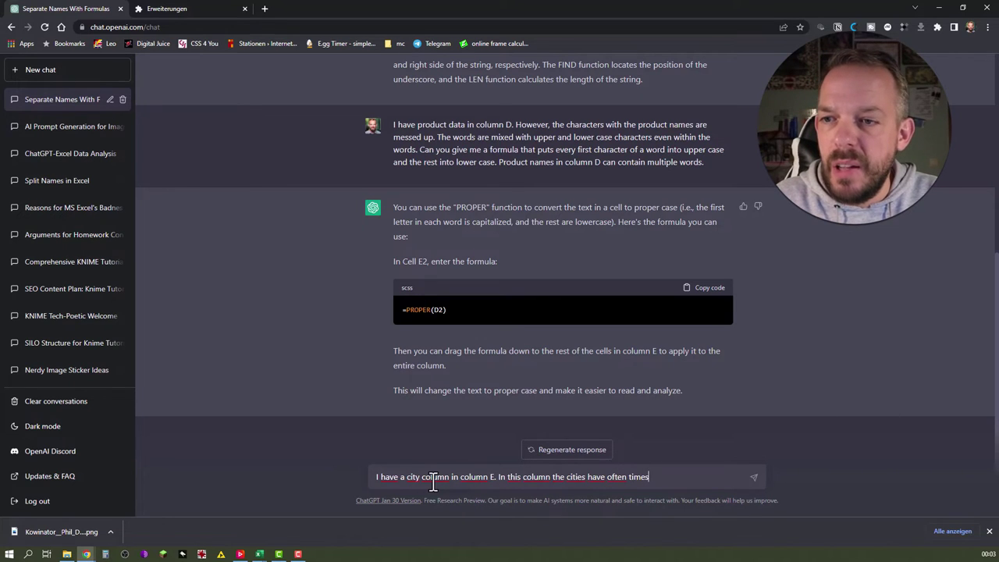
text( leading white )
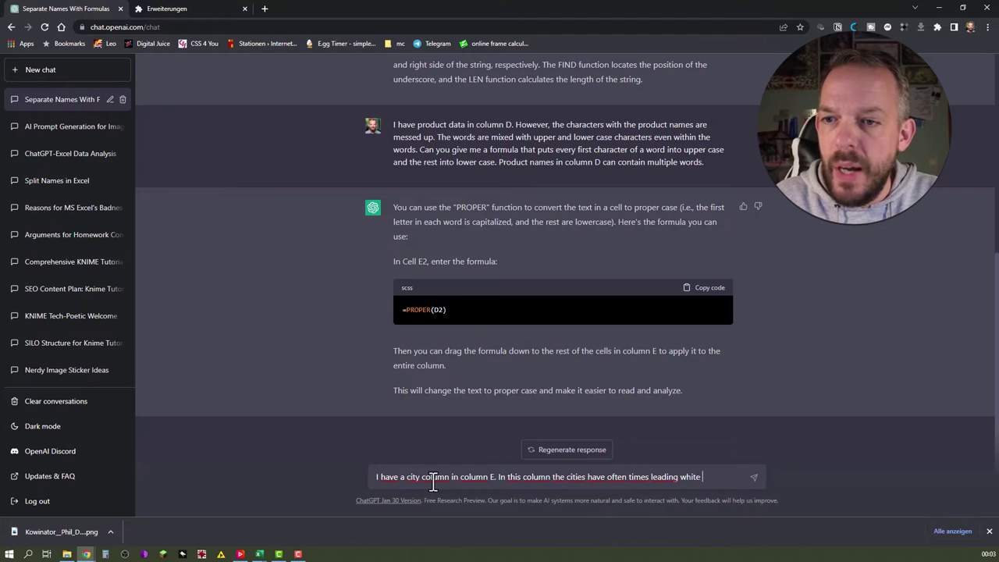
text(space. C)
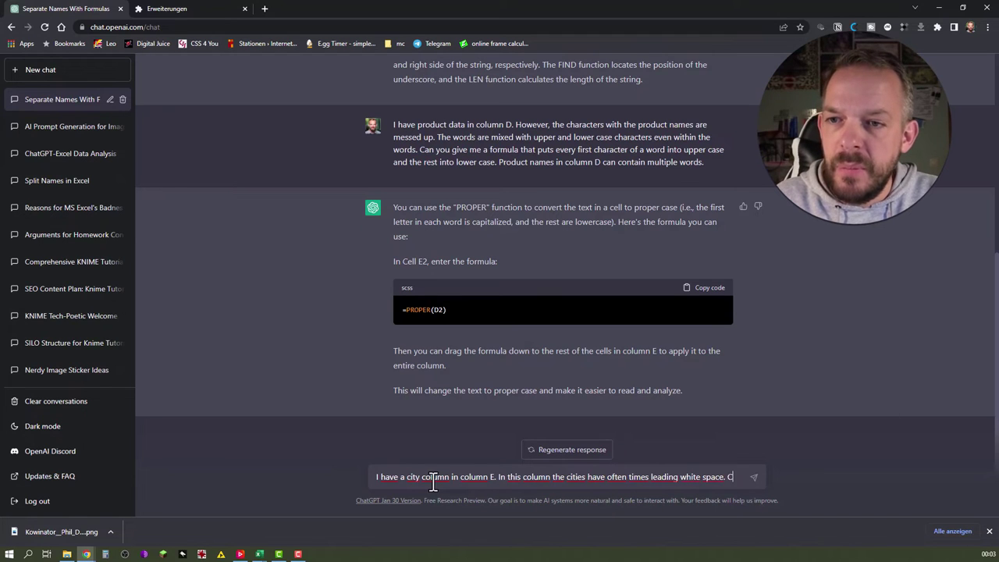
text(an you give me )
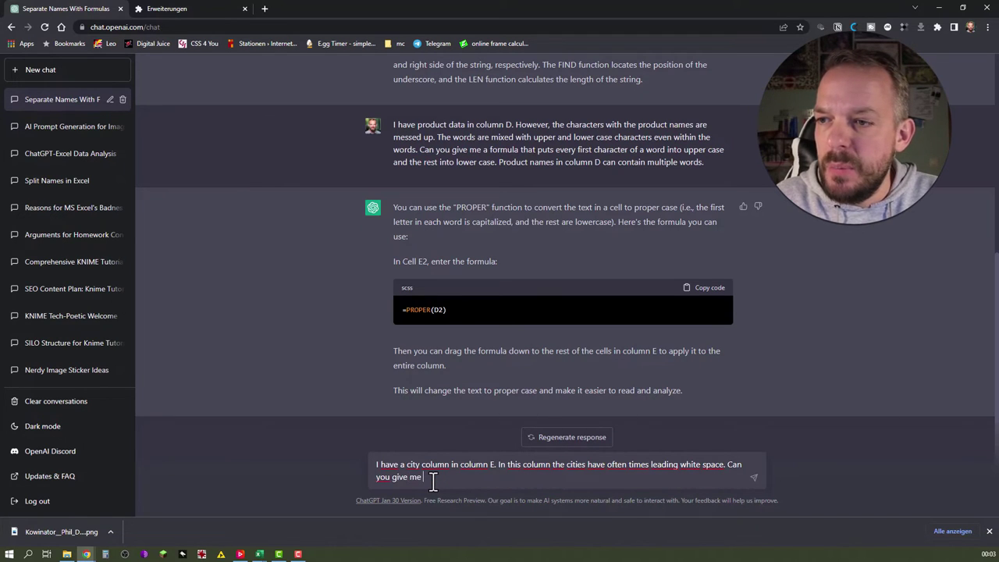
text(a formula to ge)
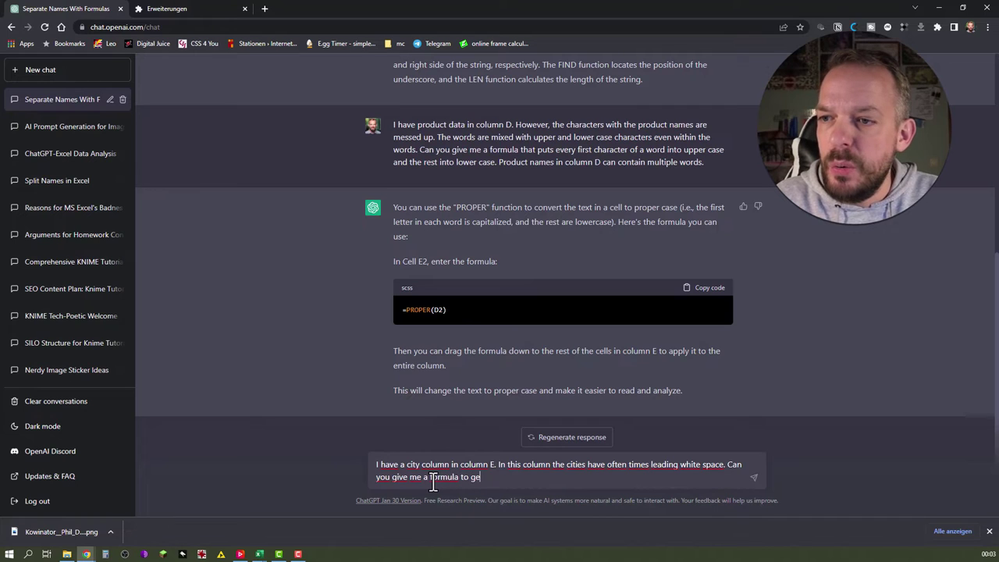
text(t rid of the white spac)
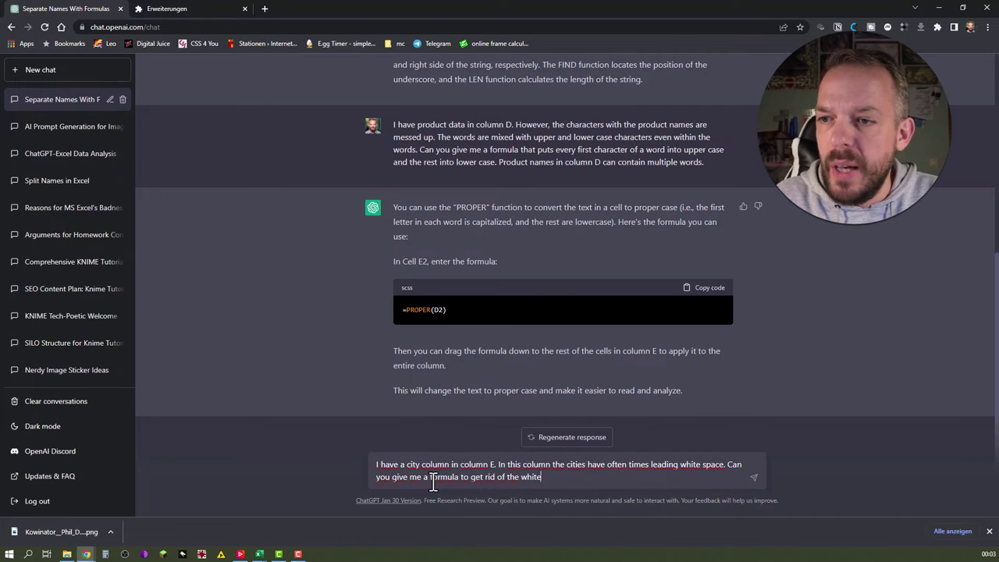
text(e)
key(Return)
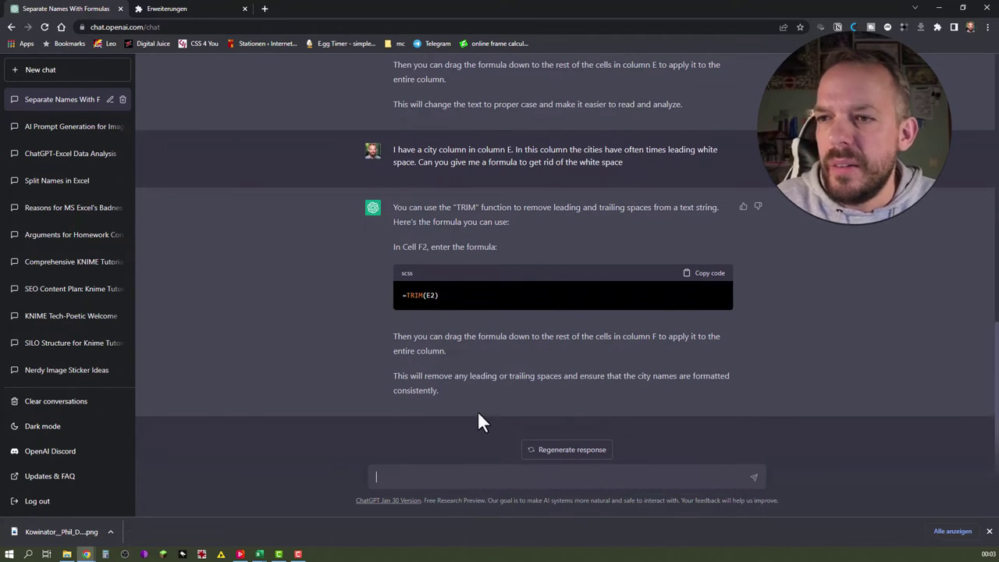
click(702, 273)
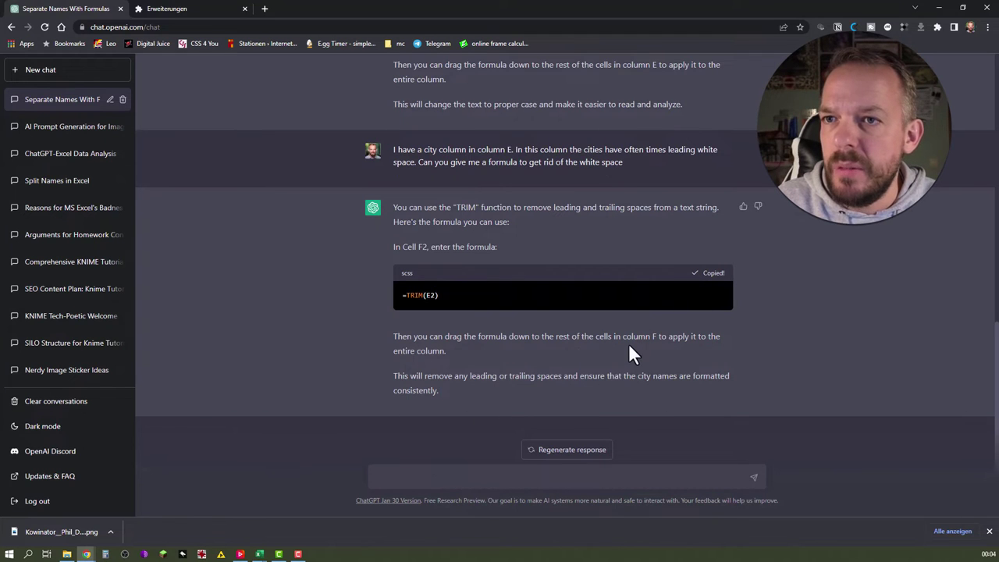
- Head K1 'helper' and enter =TRIM(E2) in K2
key(alt+Tab)
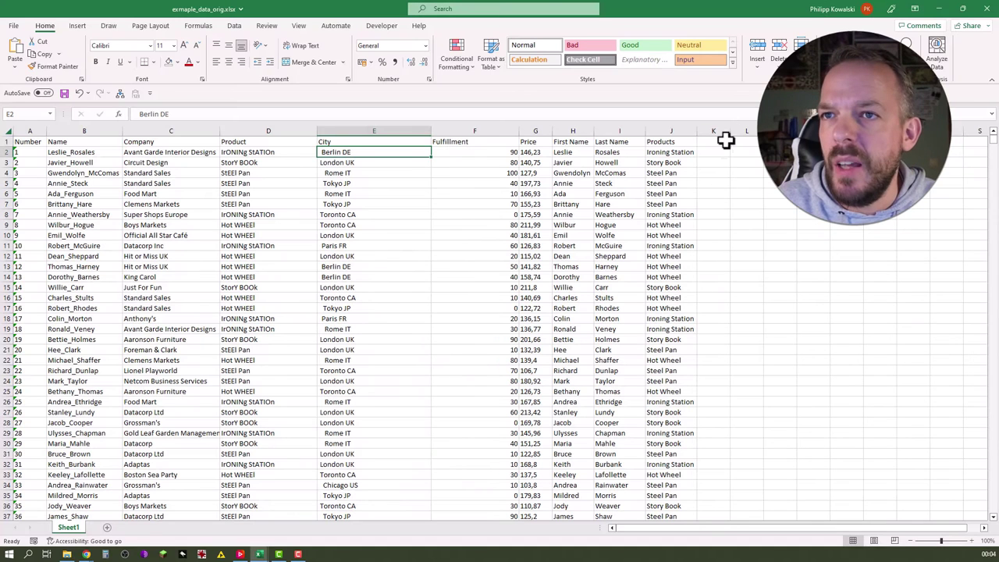
click(720, 143)
text(hel)
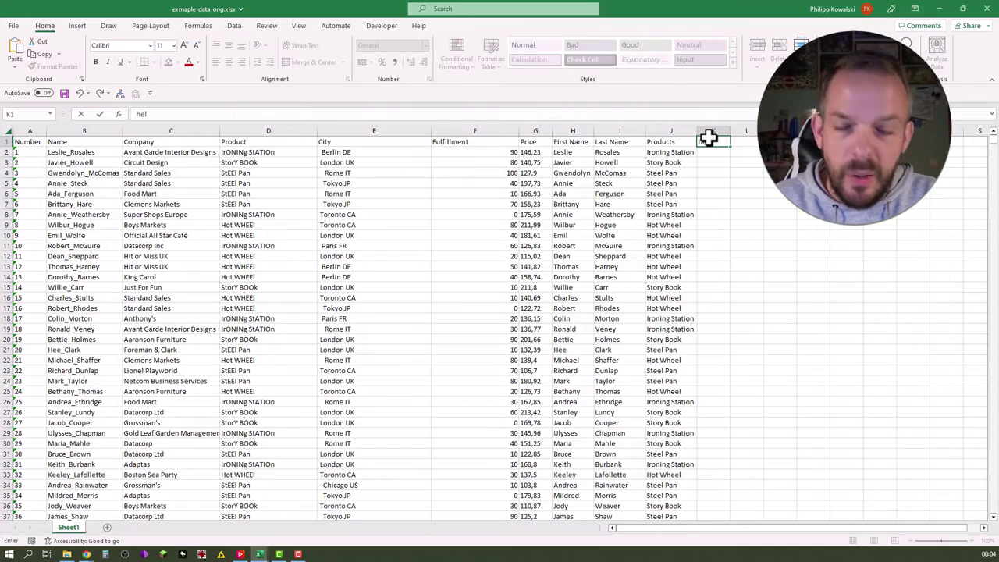
text(per)
key(Return)
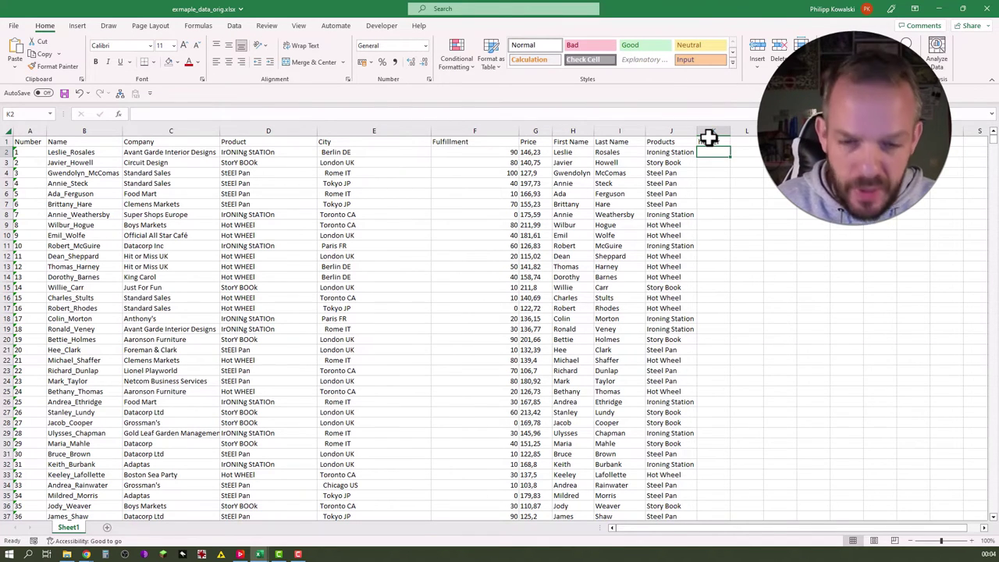
click(561, 113)
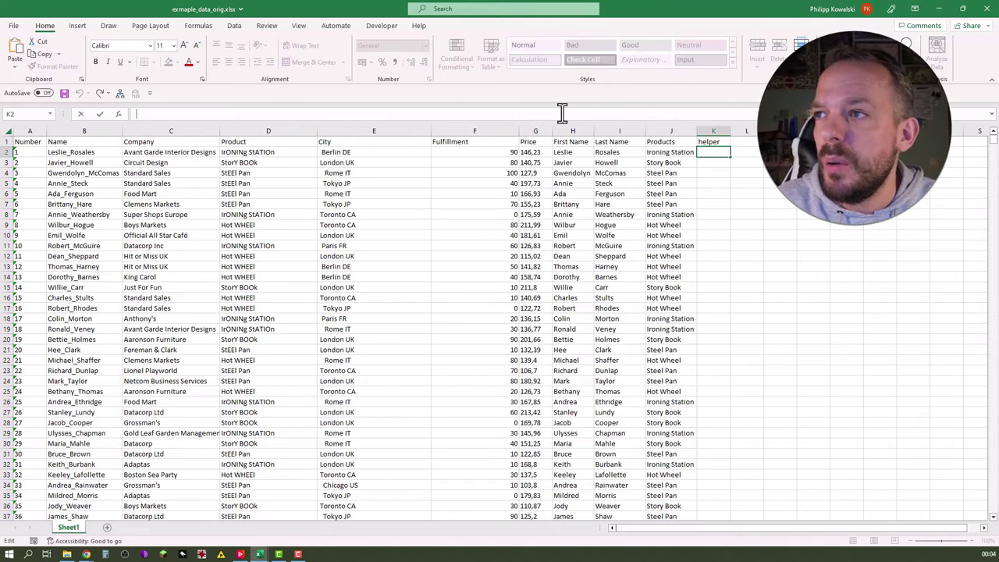
text(=TRIM(E2))
key(Return)
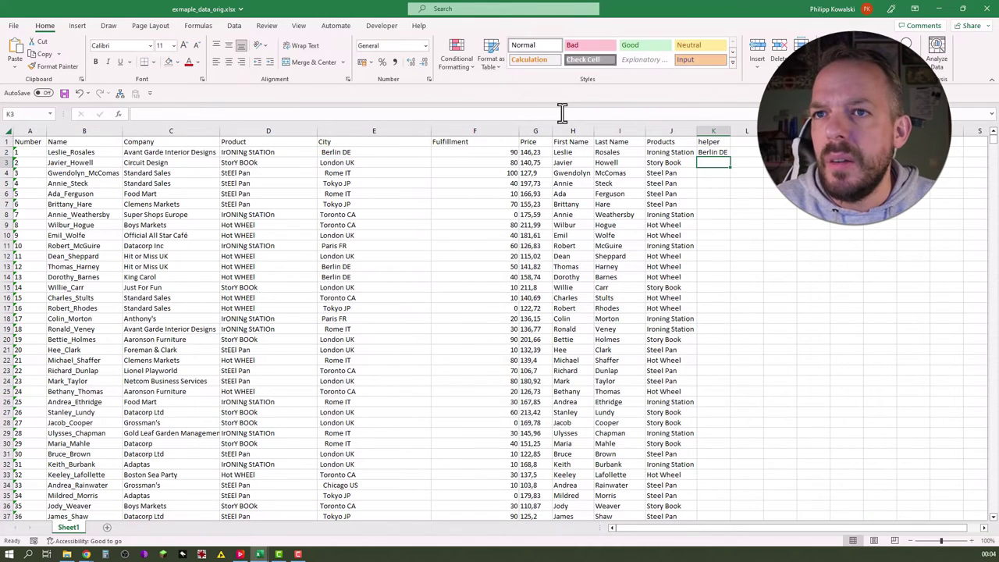
key(Up)
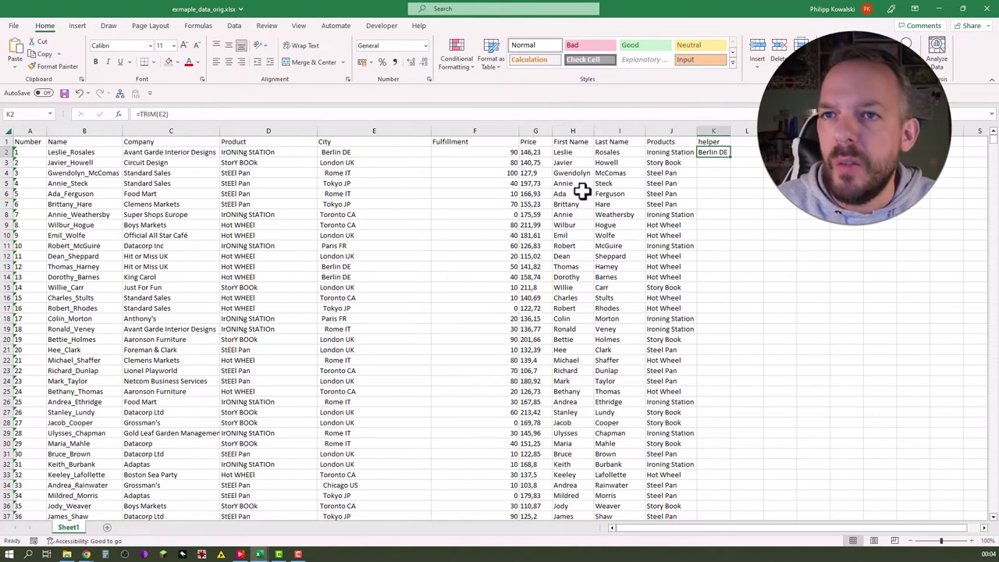
- Fill the TRIM formula down column K, autofit it, and head L1 'City'
double_click(731, 156)
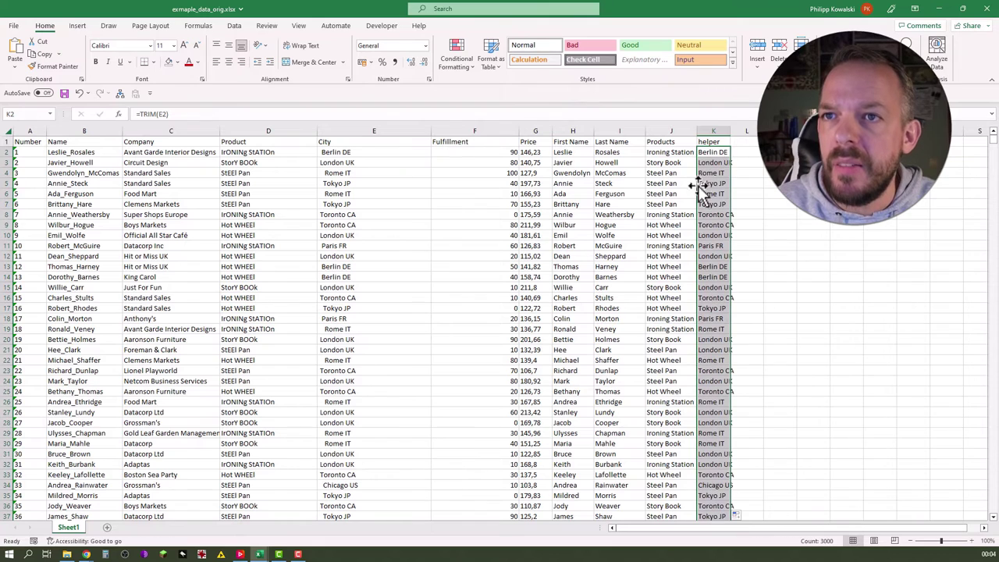
double_click(730, 131)
click(707, 154)
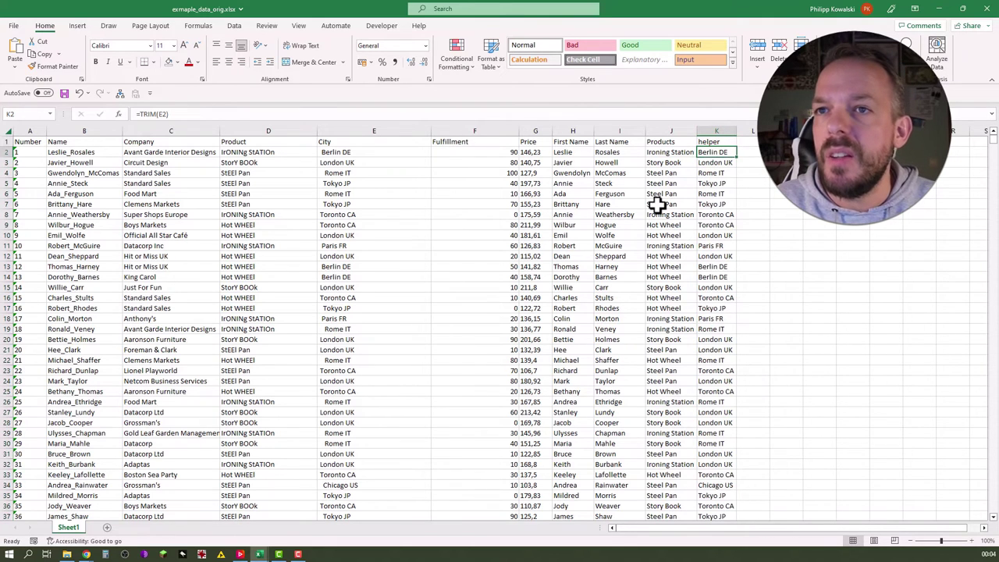
key(Up)
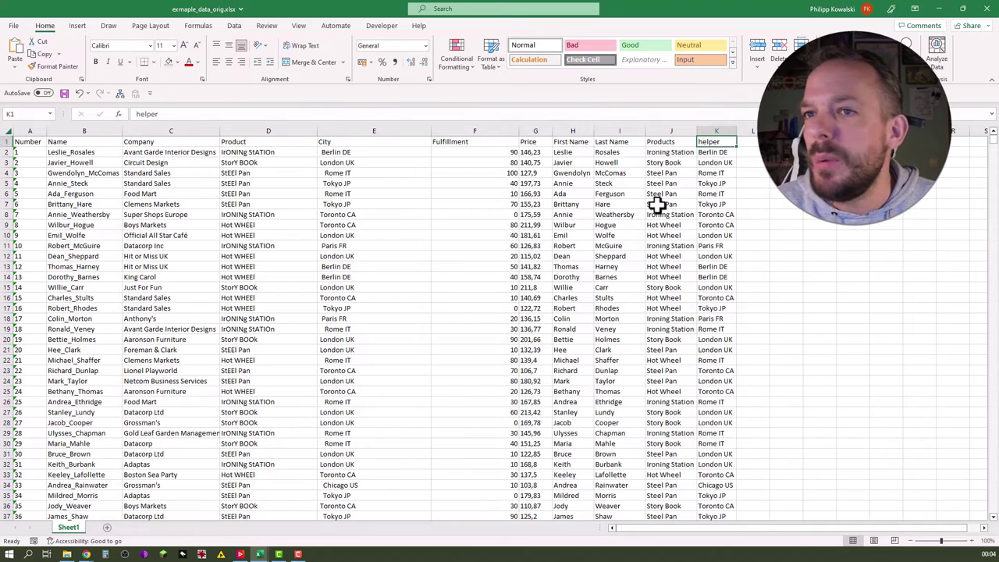
key(Right)
text(C)
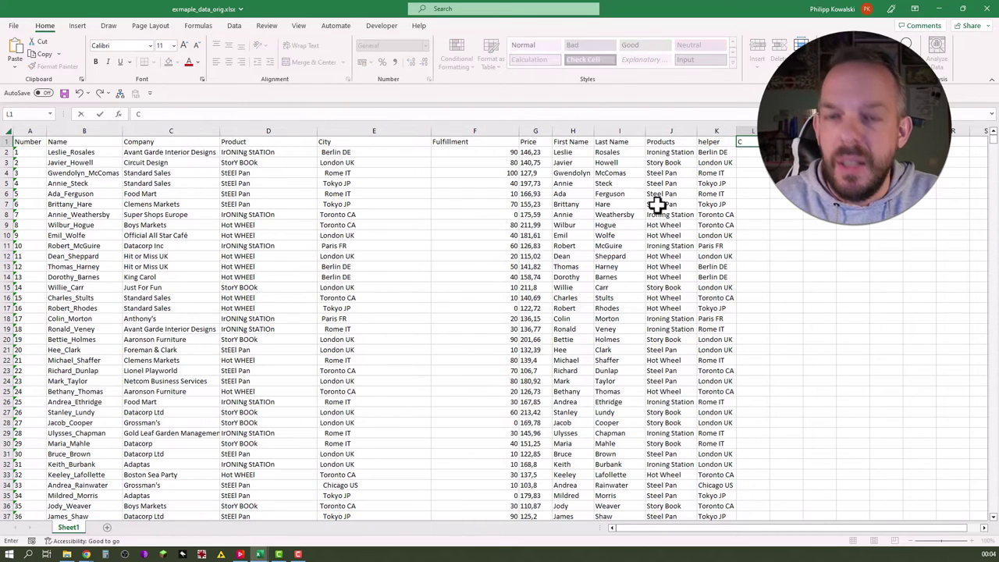
key(Return)
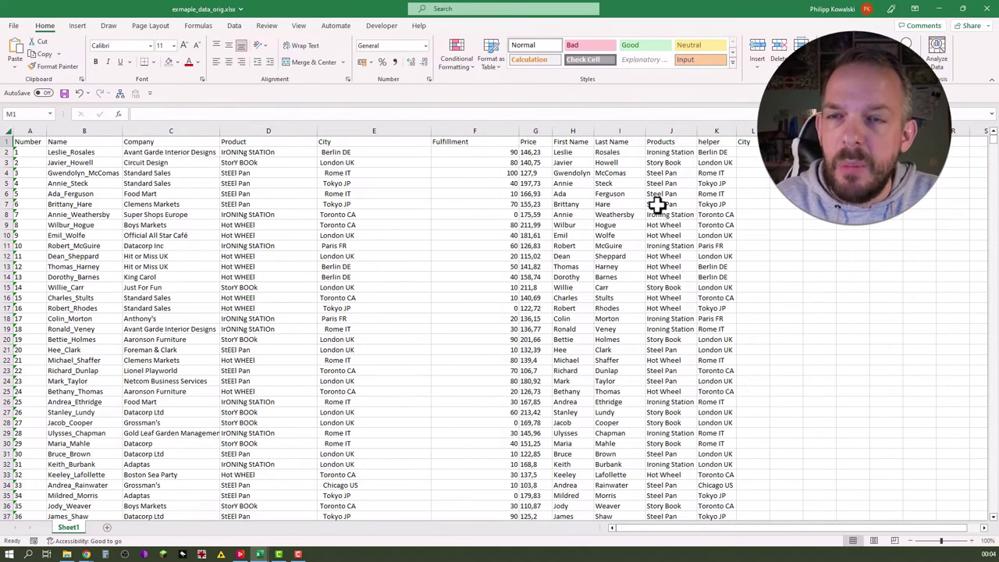
key(alt+Tab)
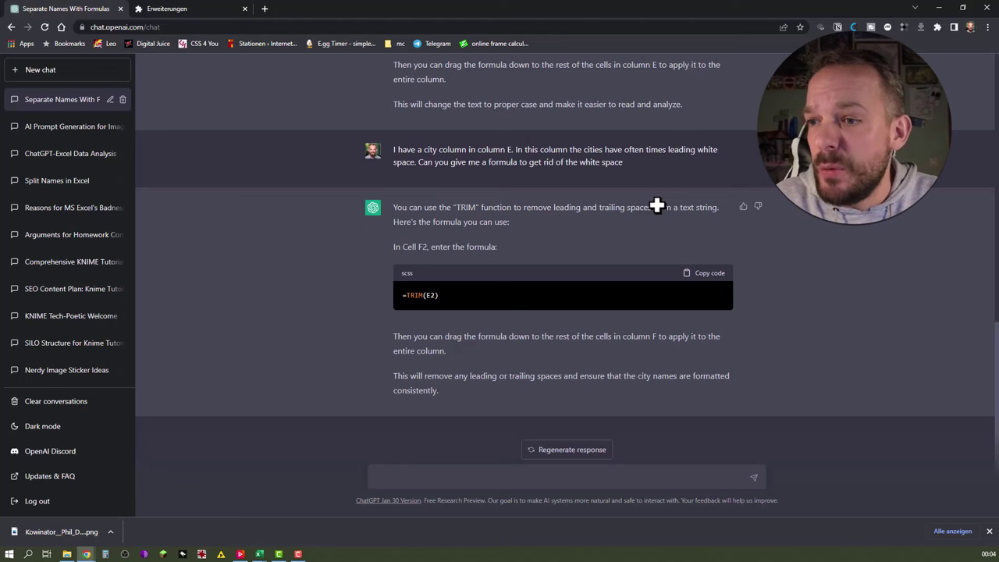
- Ask ChatGPT how to split column K's city and country into separate columns
click(473, 476)
text(In th)
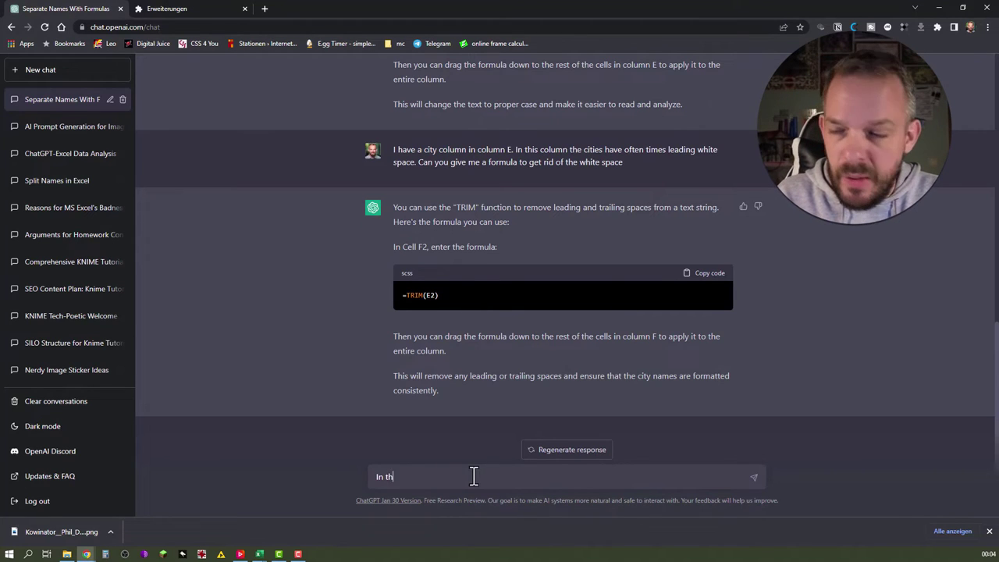
text(e r)
key(ctrl+a)
text(T)
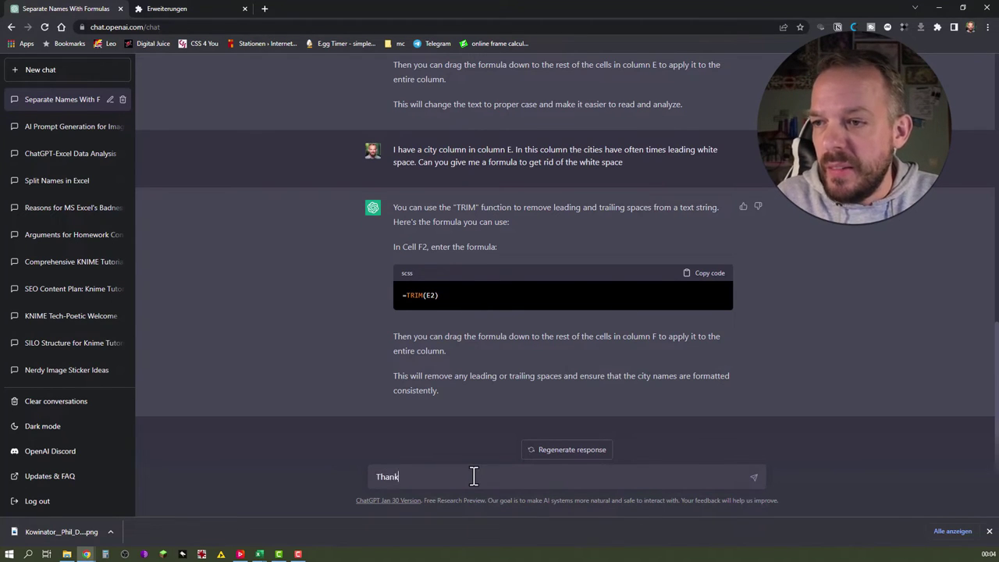
text(hank you, that worke)
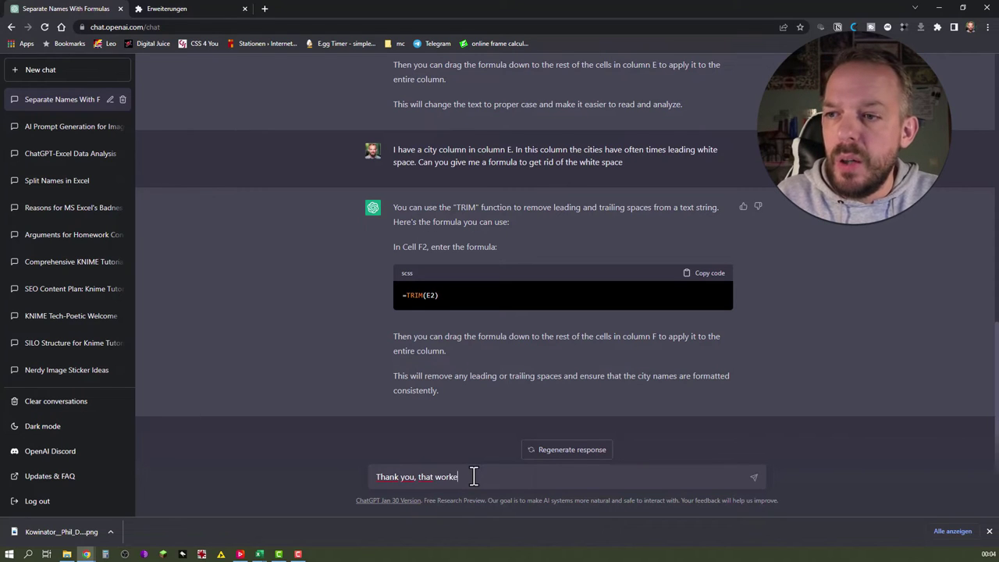
text(d. In the resulting column K I)
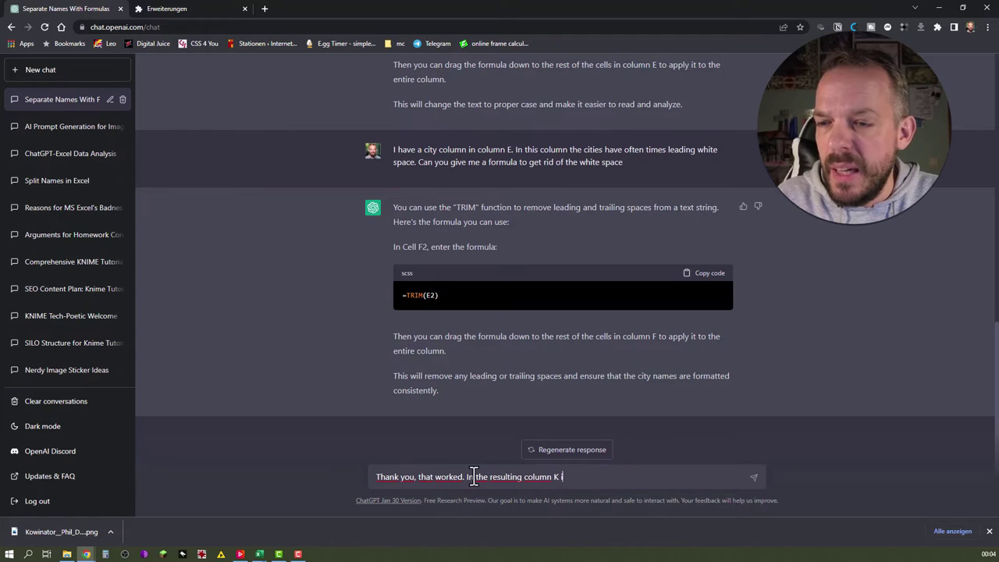
text( now have cit)
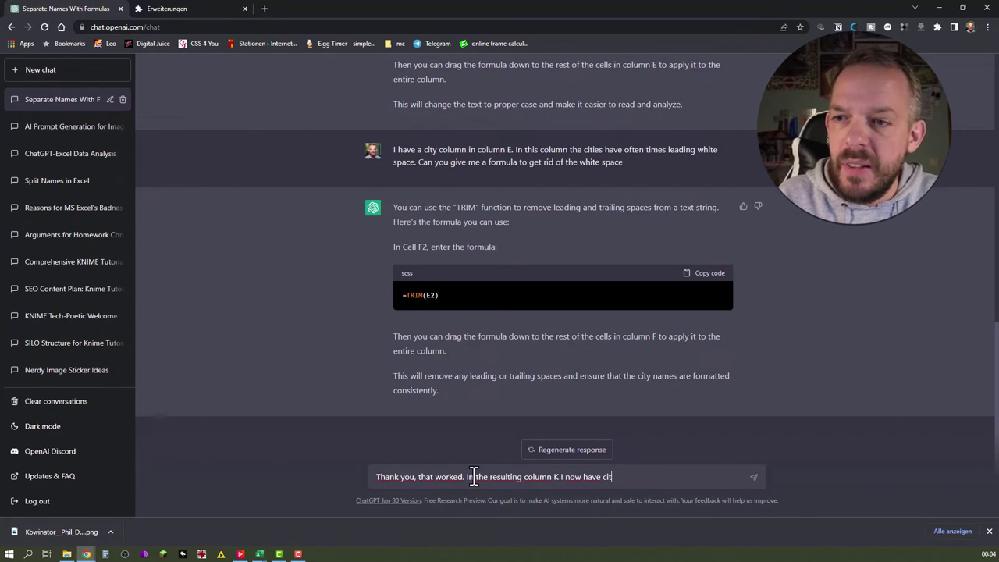
text(ies and countries )
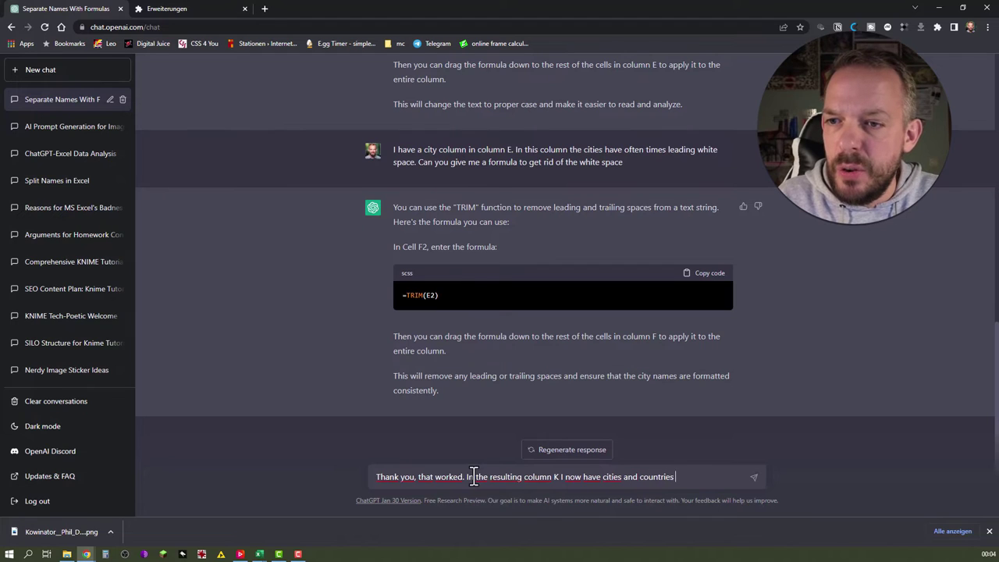
text(in one cell, sepa)
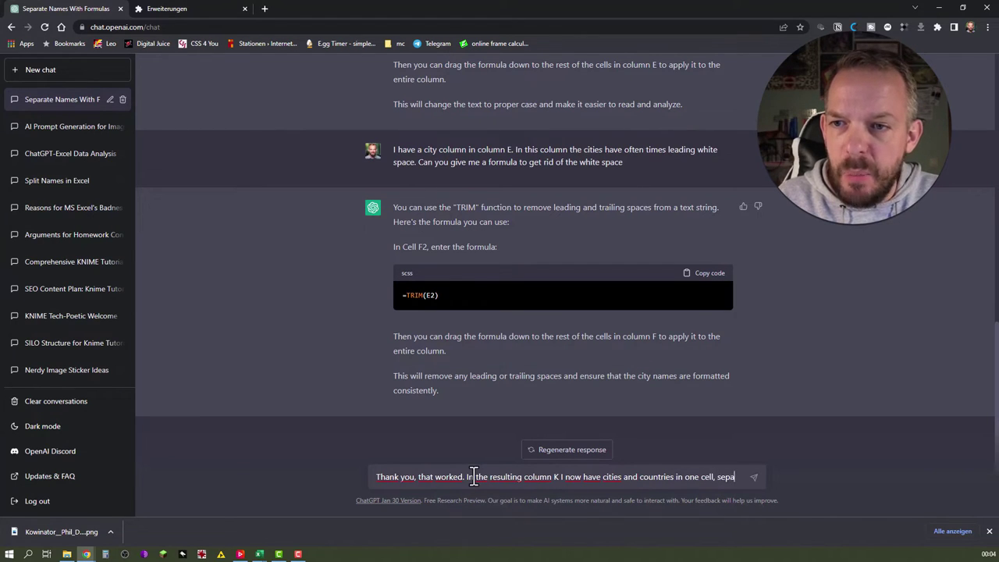
text(rated with white space. I want to have a)
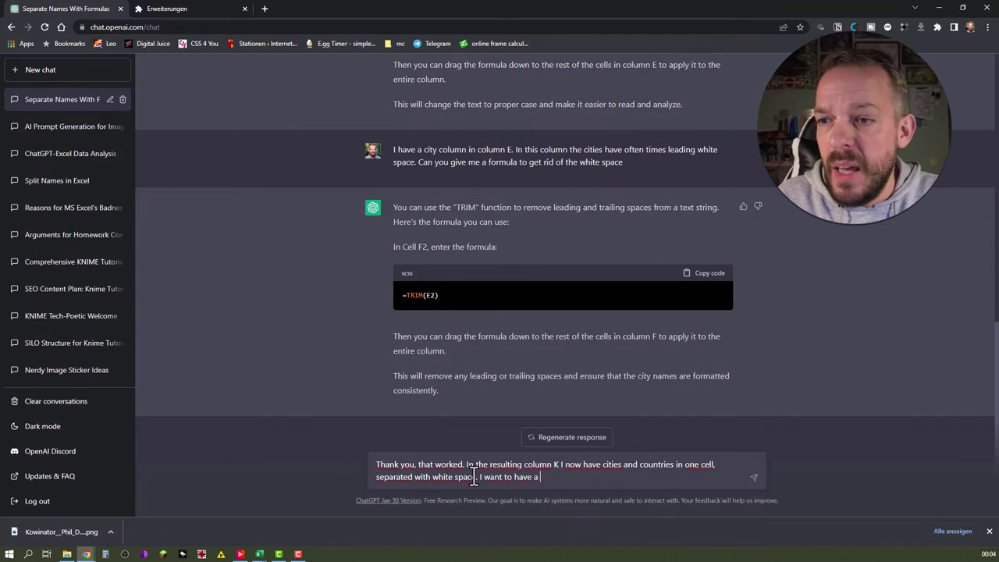
text( separate)
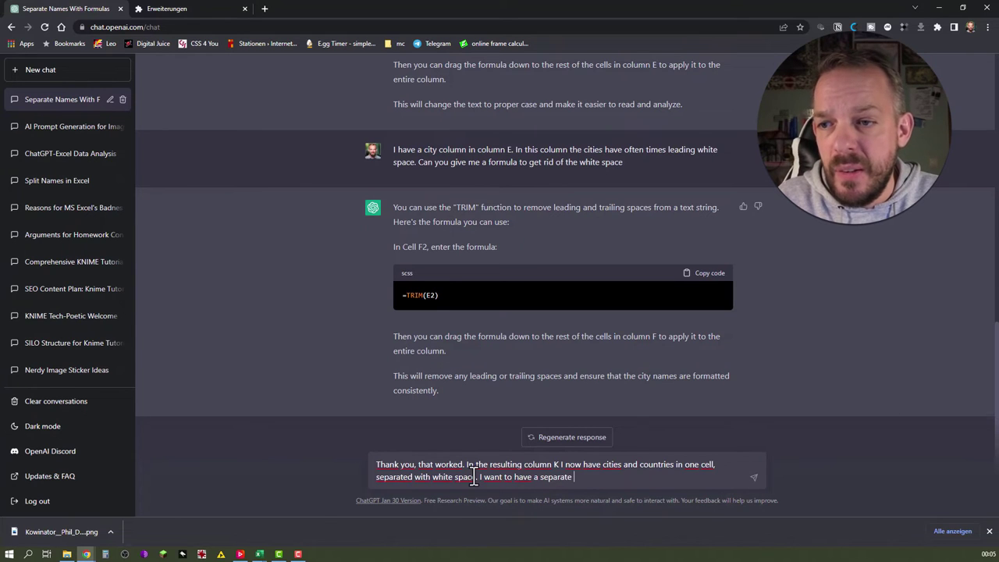
text( column for cities )
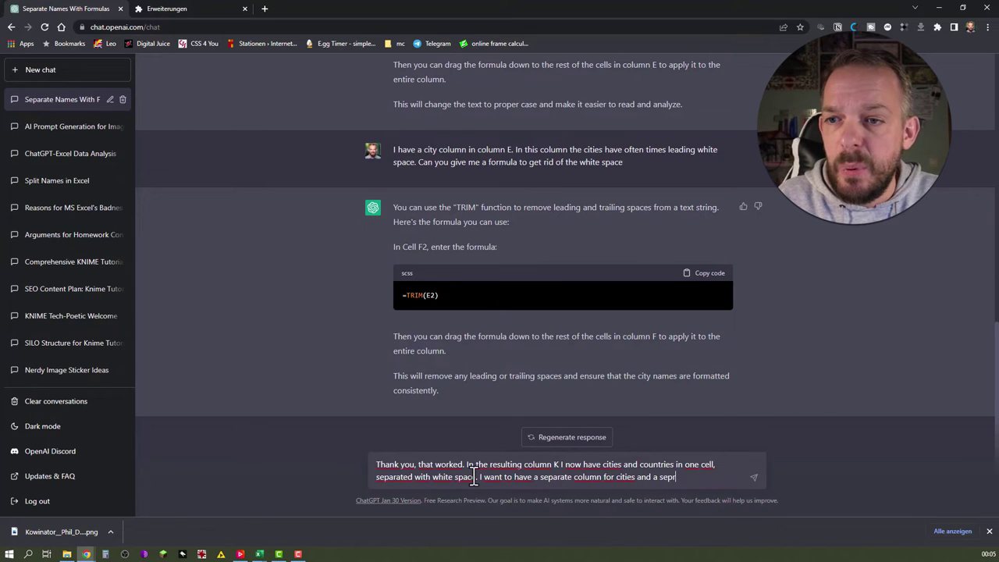
text(and a separate column for countri)
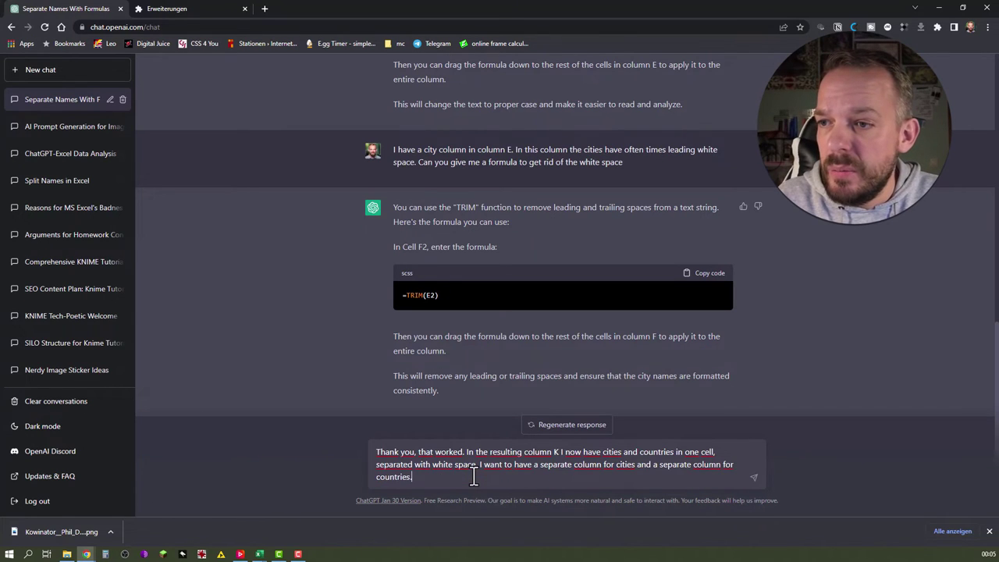
text(es. Please provide me the for)
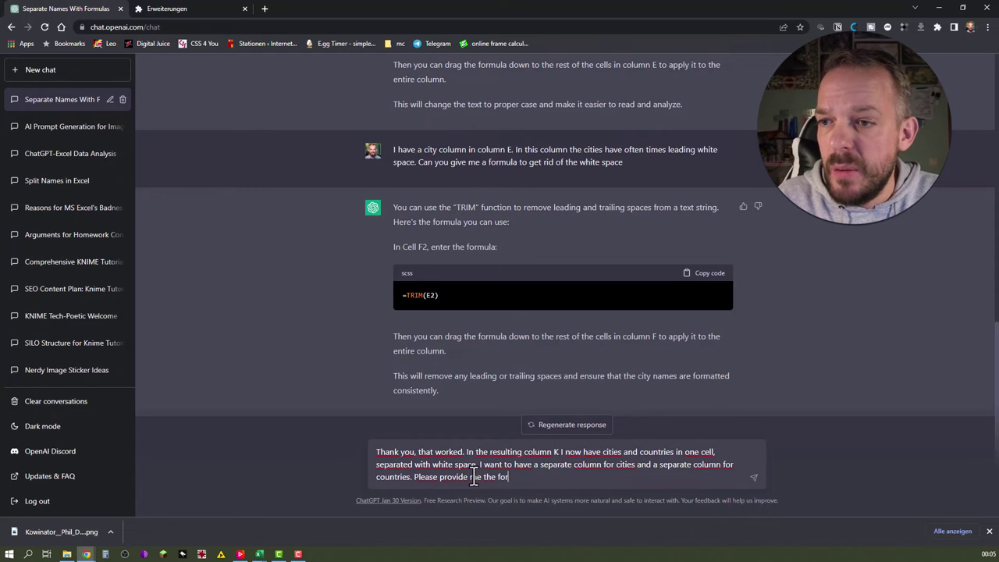
text(mulas for this.)
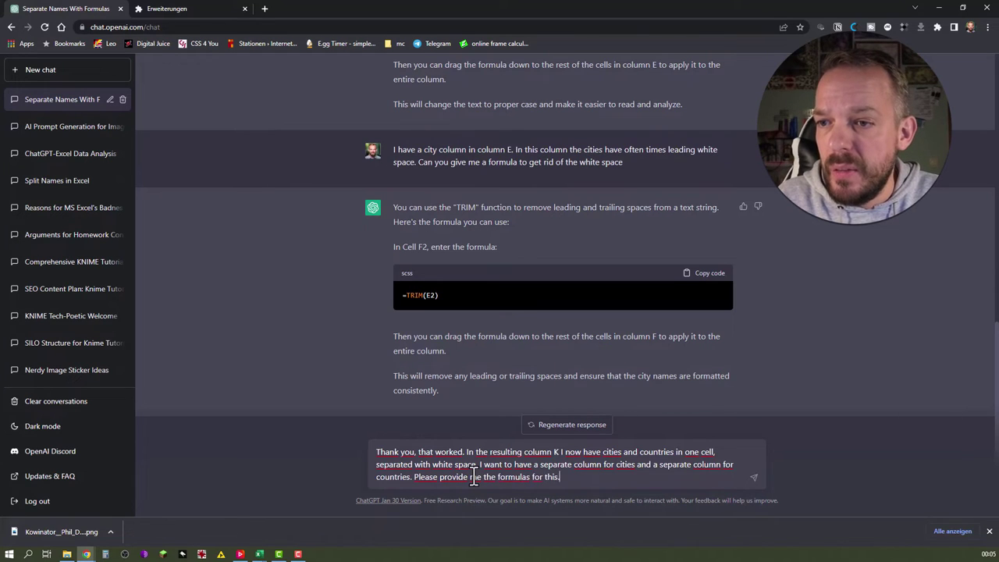
key(Return)
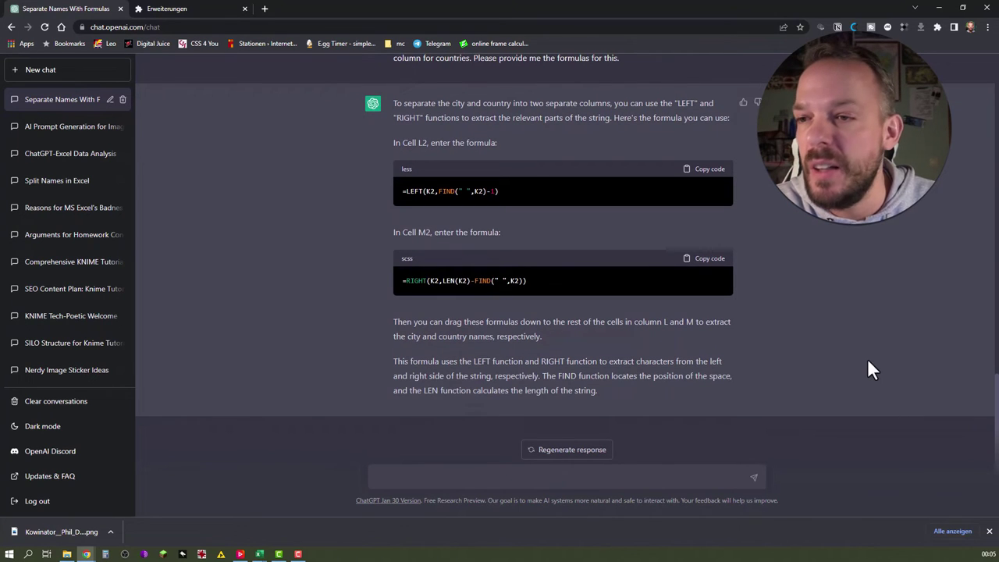
- Paste the LEFT formula into L2 so it shows the city, Berlin
click(706, 168)
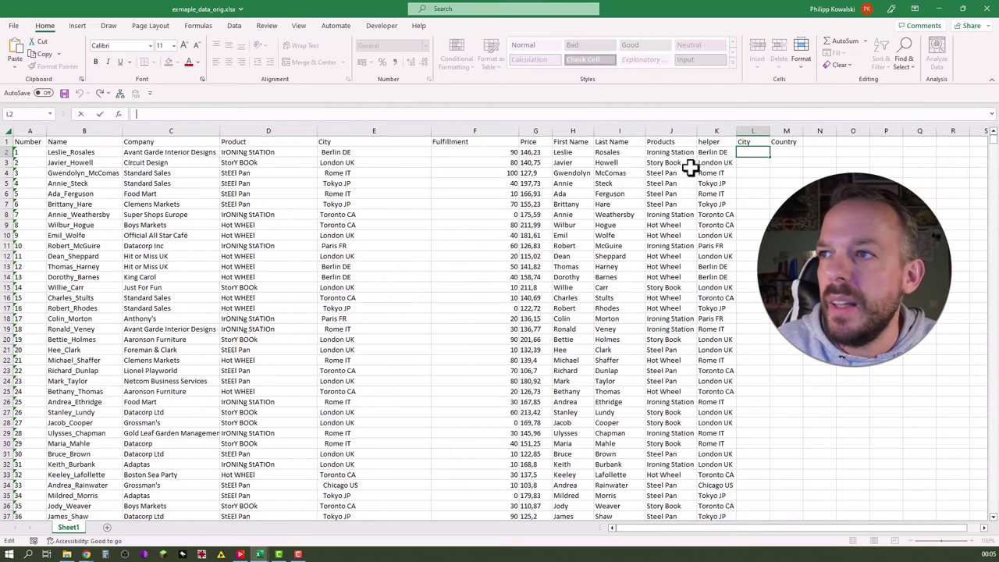
key(ctrl+v)
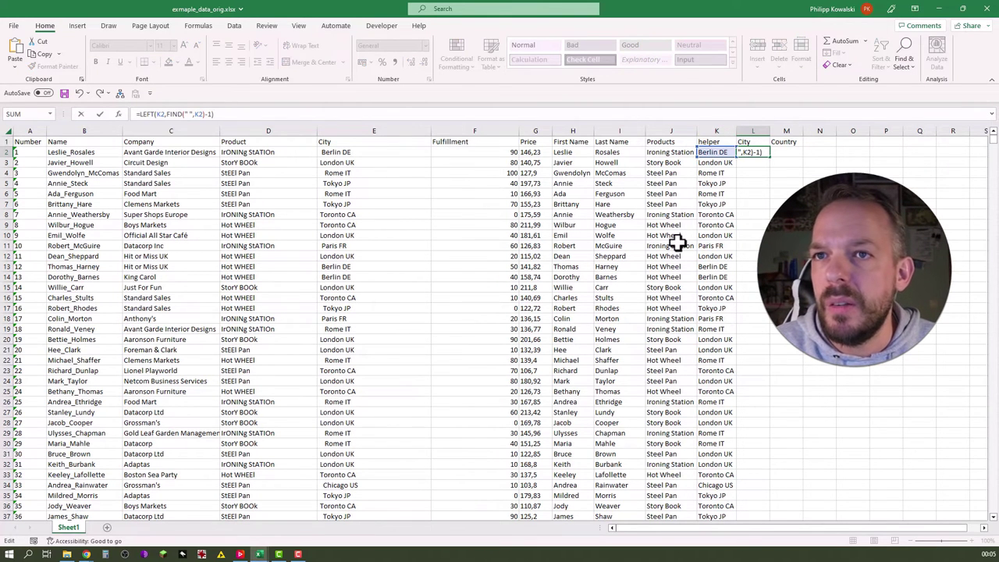
key(ctrl+Return)
key(Right)
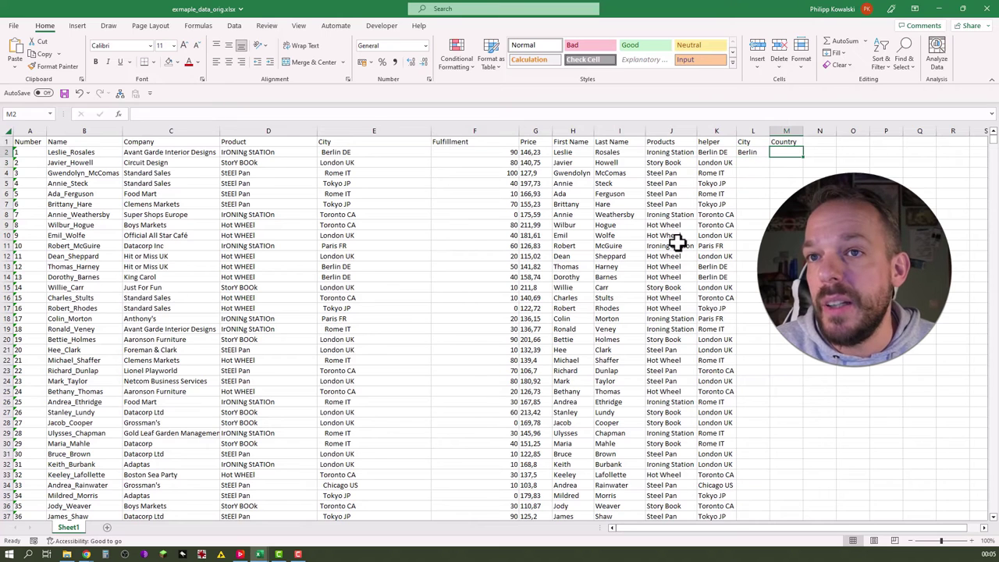
key(alt+Tab)
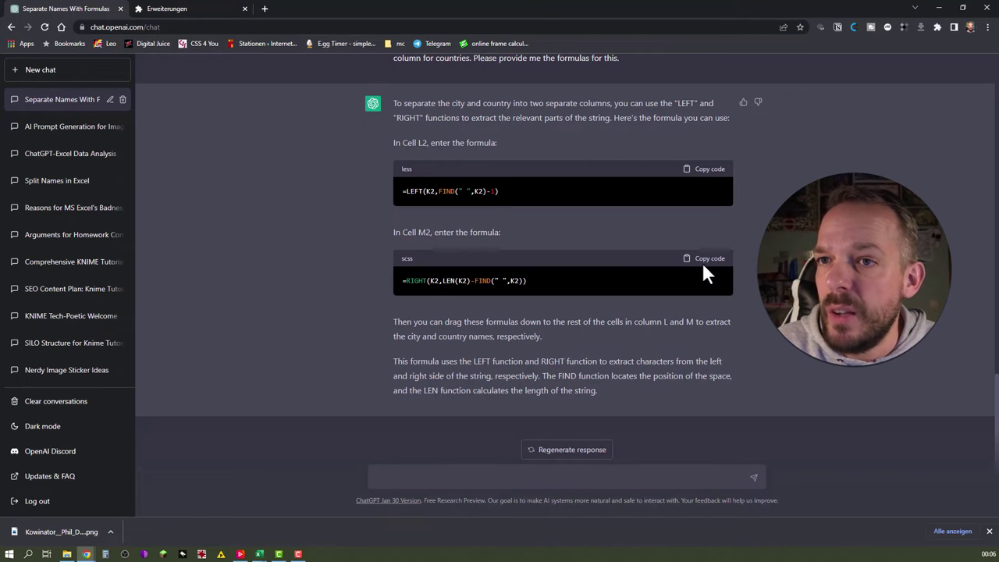
- Put the RIGHT country formula in M2 and fill both L2:M2 formulas down all rows
click(702, 259)
key(alt+Tab)
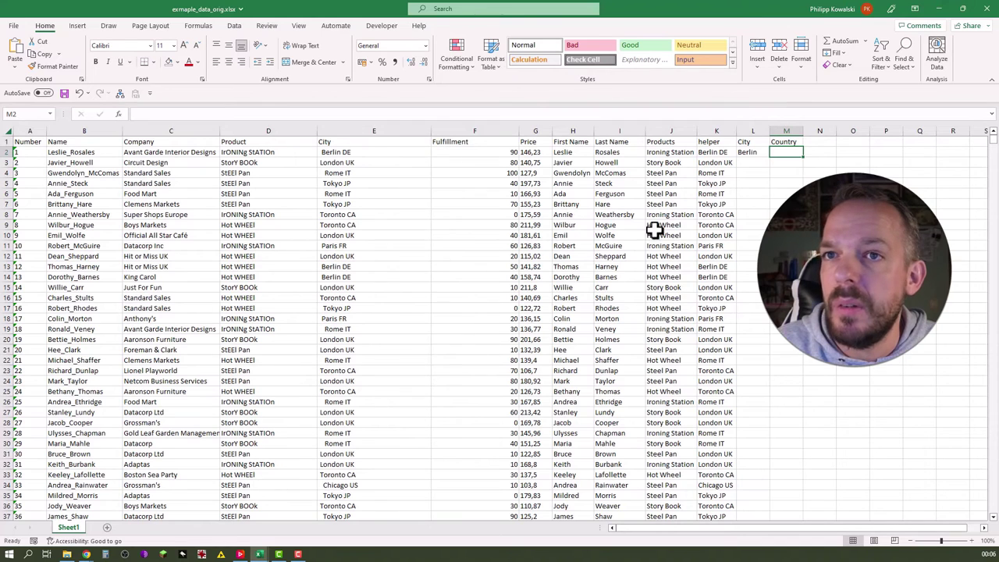
click(449, 112)
key(ctrl+v)
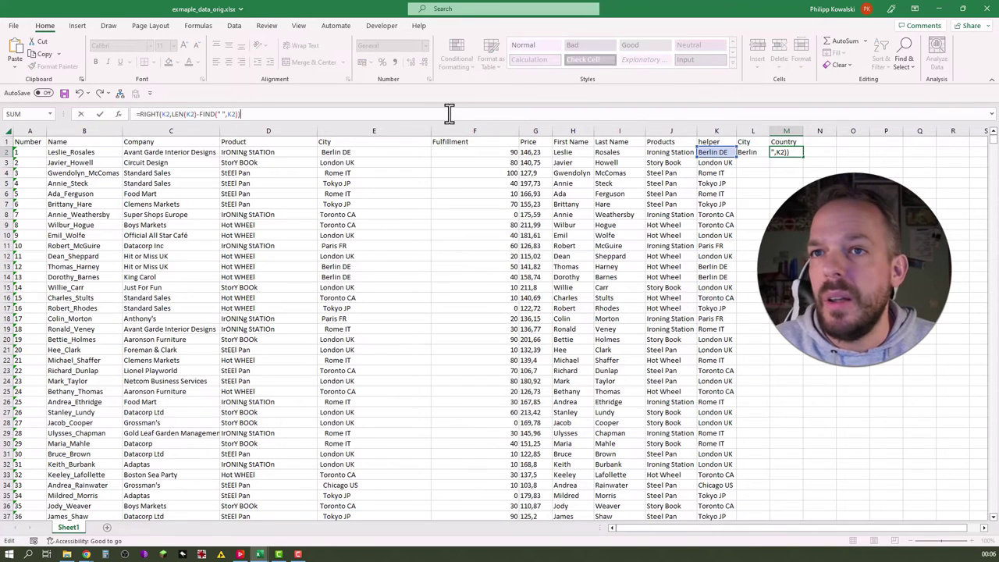
key(Return)
key(Up)
key(Left)
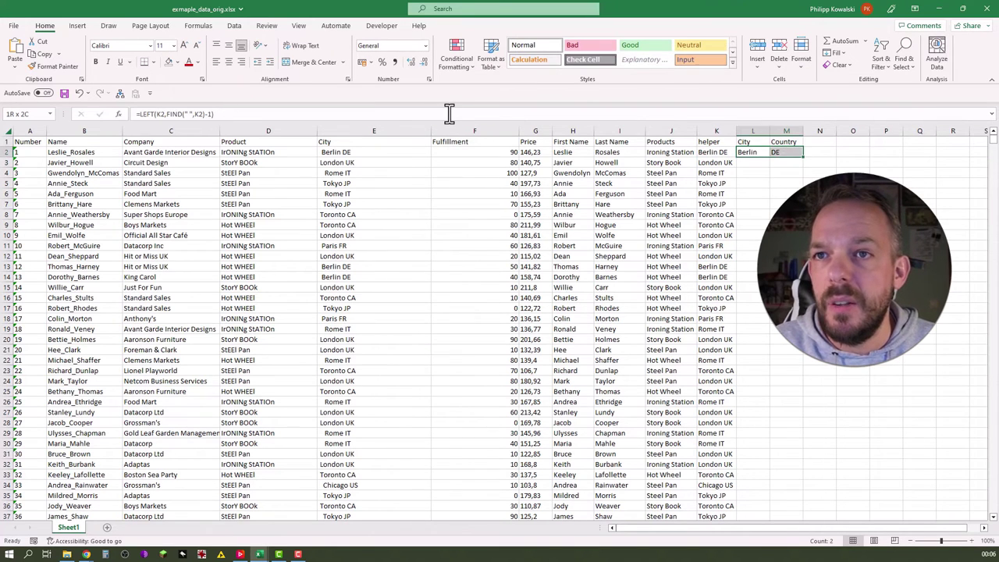
drag(747, 152, 784, 153)
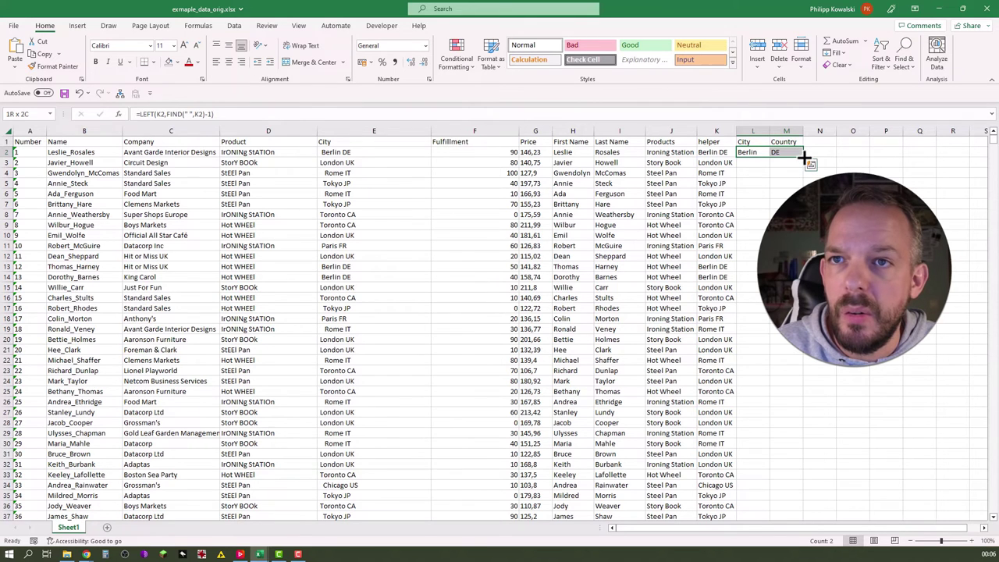
double_click(803, 159)
click(751, 244)
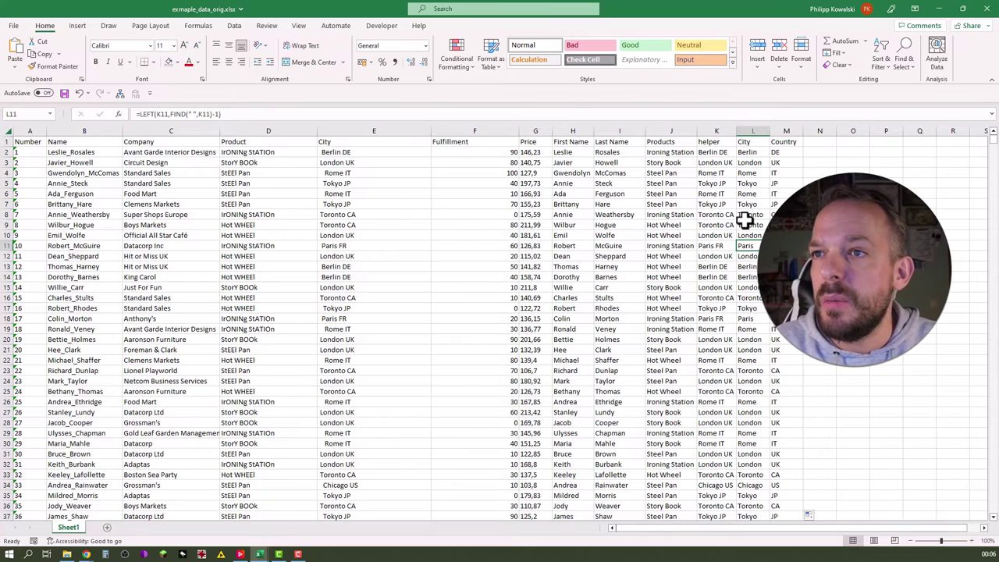
- Enter the heading 'Fulfillment' in cell N1
click(819, 142)
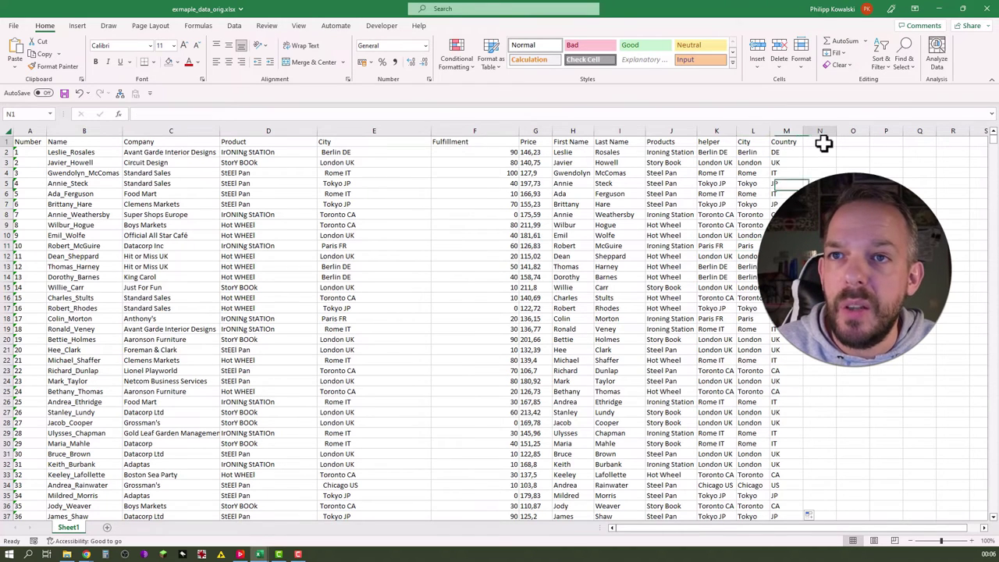
text(Ful)
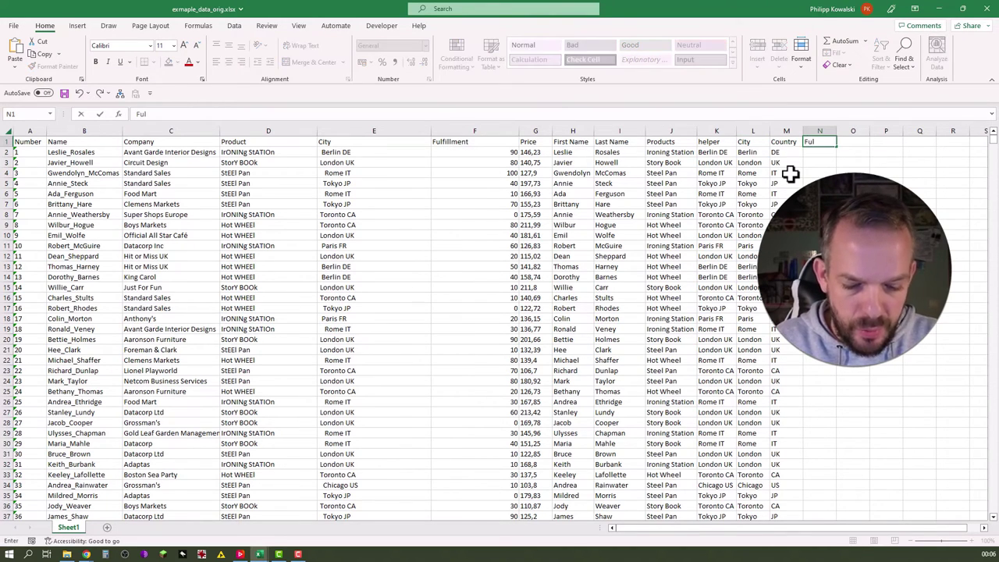
text(fillment)
key(Return)
key(alt+Tab)
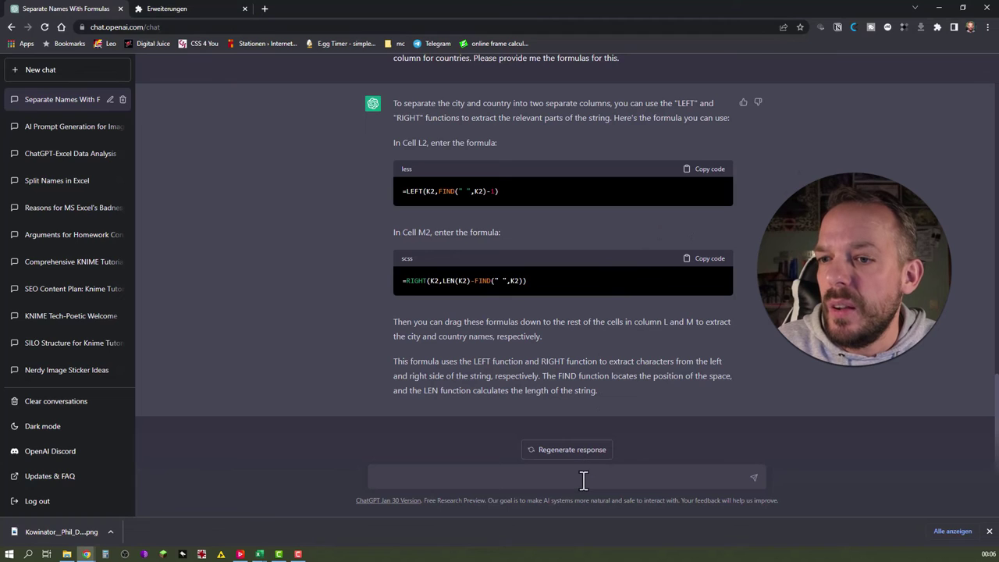
- Ask ChatGPT to turn column F's 0–100 fulfillment rates into percentages and copy =F2/100
key(alt+Tab)
key(alt+Tab)
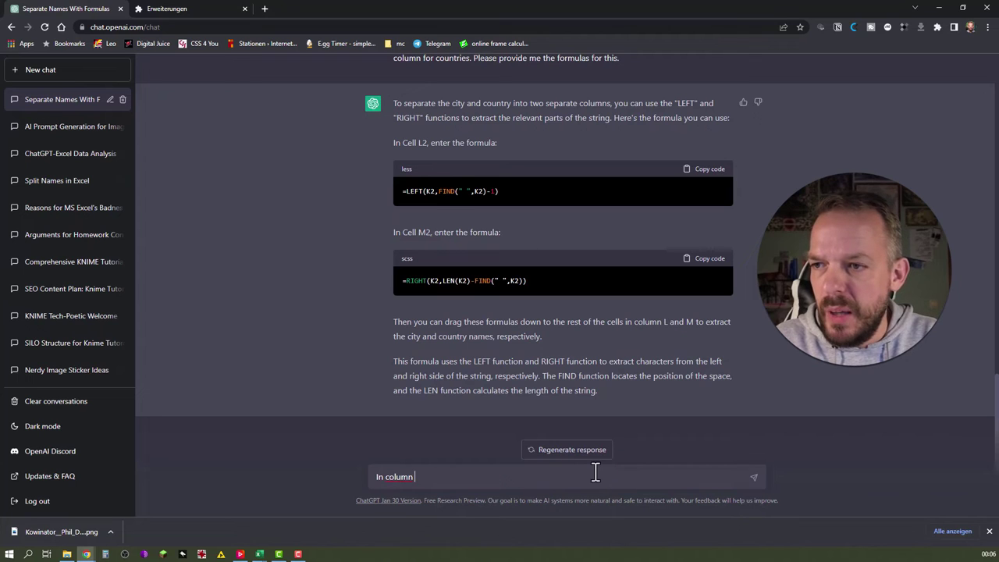
text(ave my )
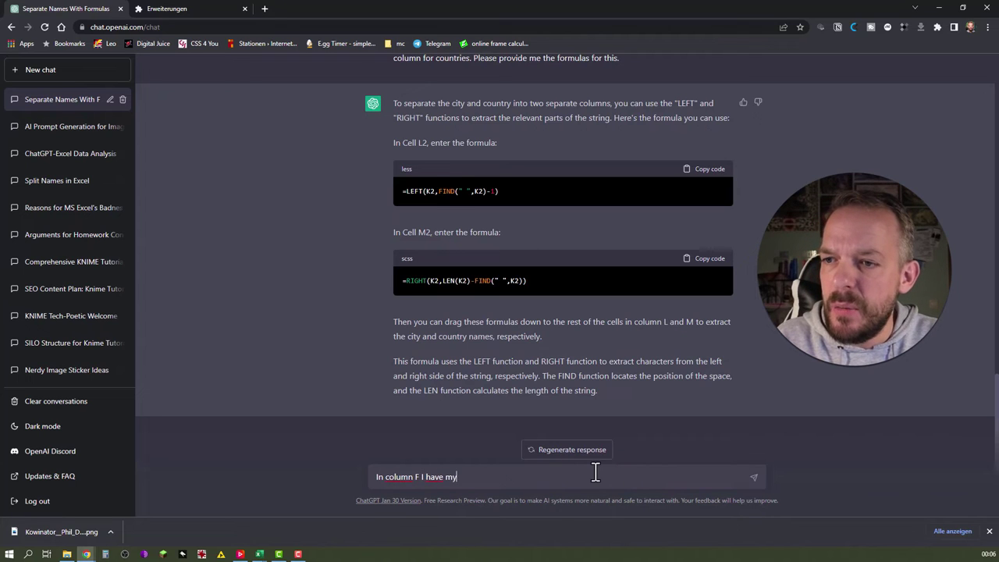
text(fulfillment)
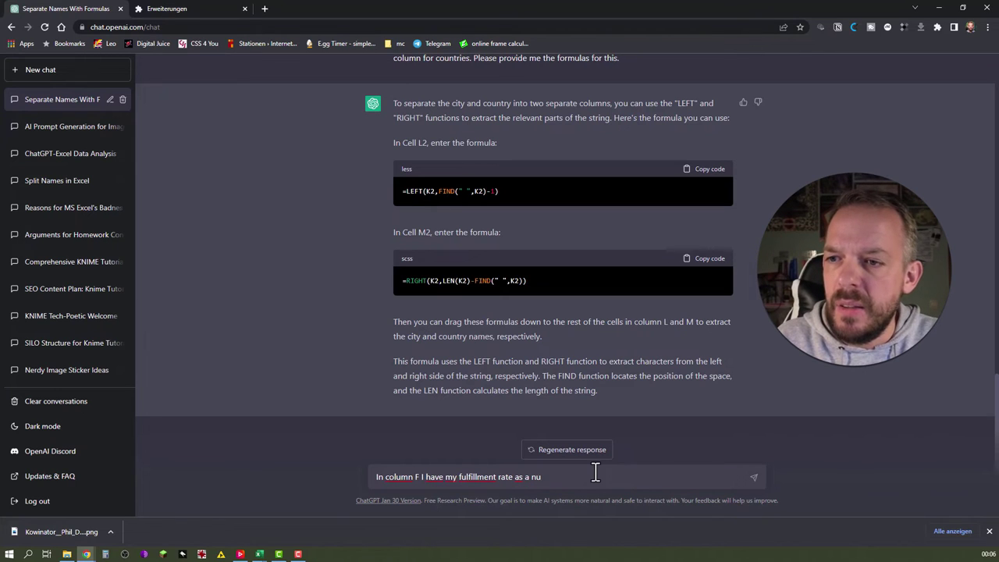
text( rate as a whole number)
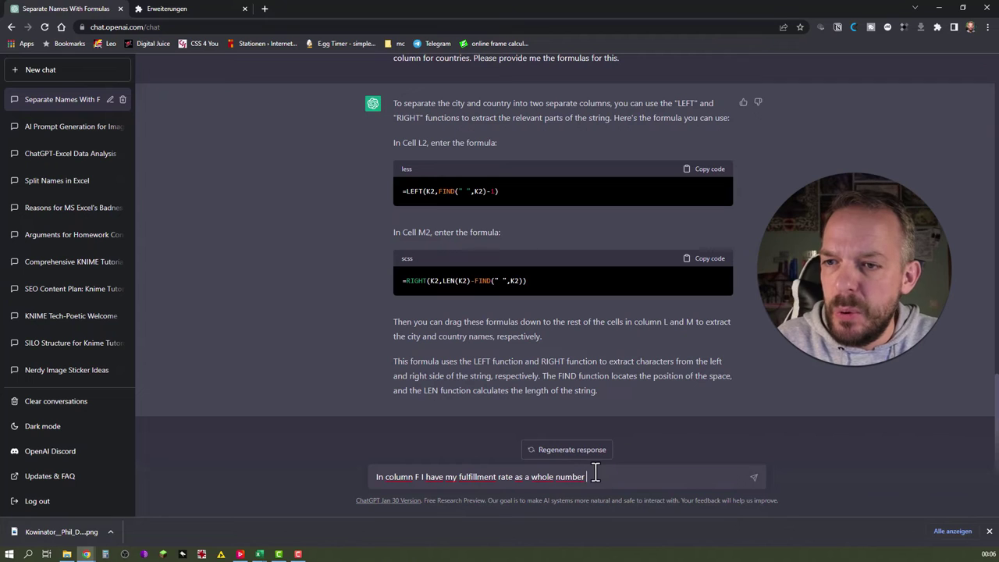
text( between 0 and 100.)
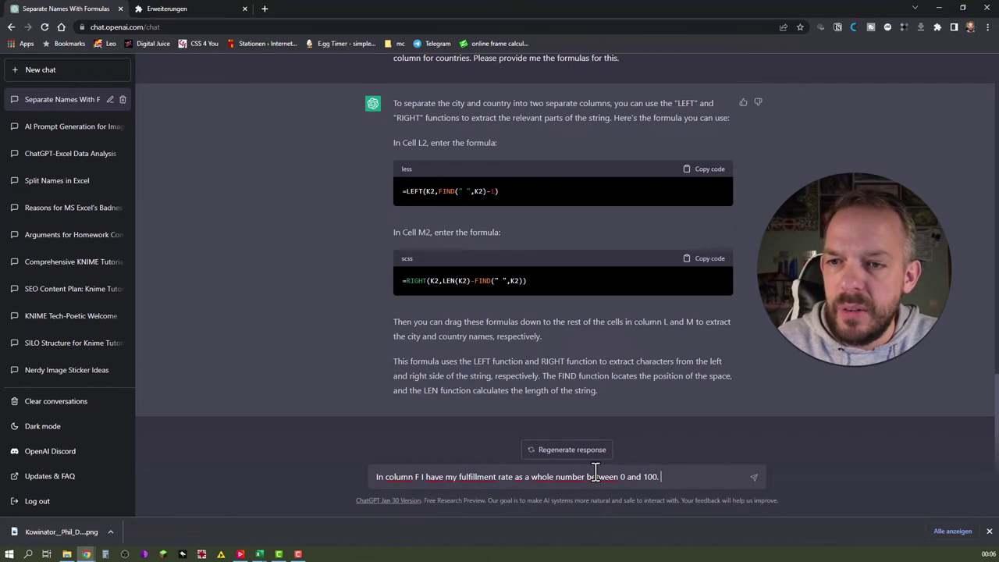
text( Can you pl)
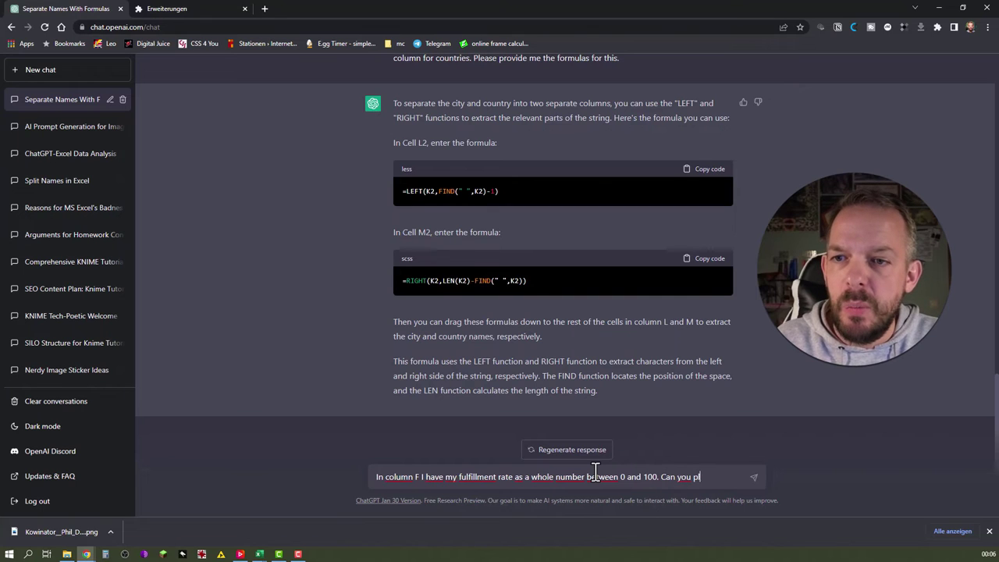
text(ease come up with a formula to)
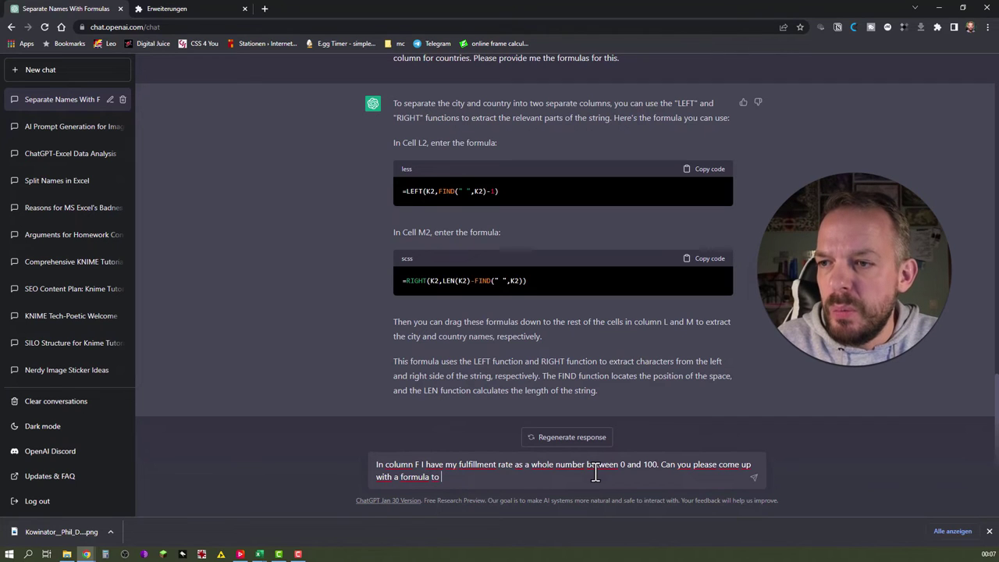
text(p divide it by 100 )
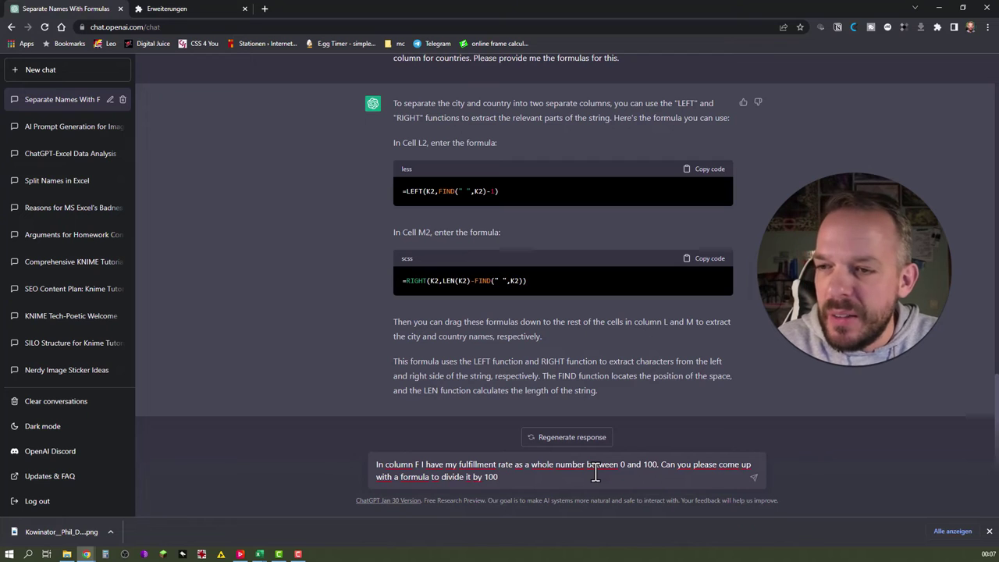
text(so I can )
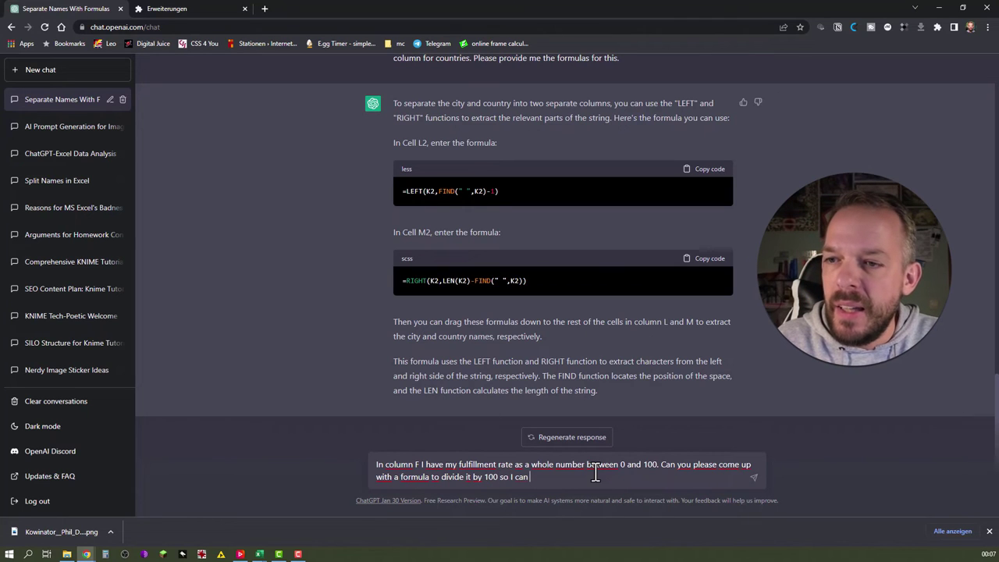
text(correctly forma)
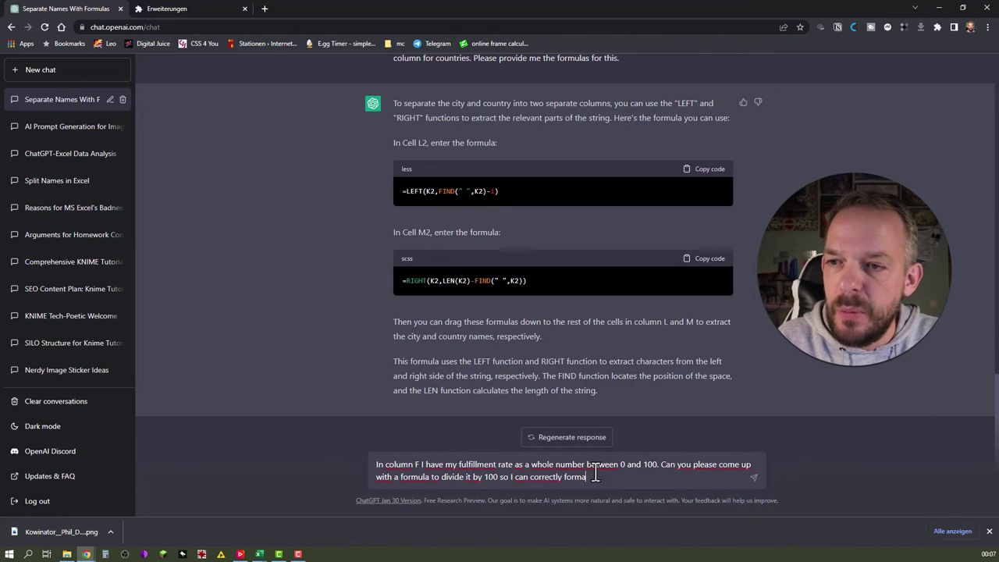
text(t it as perce)
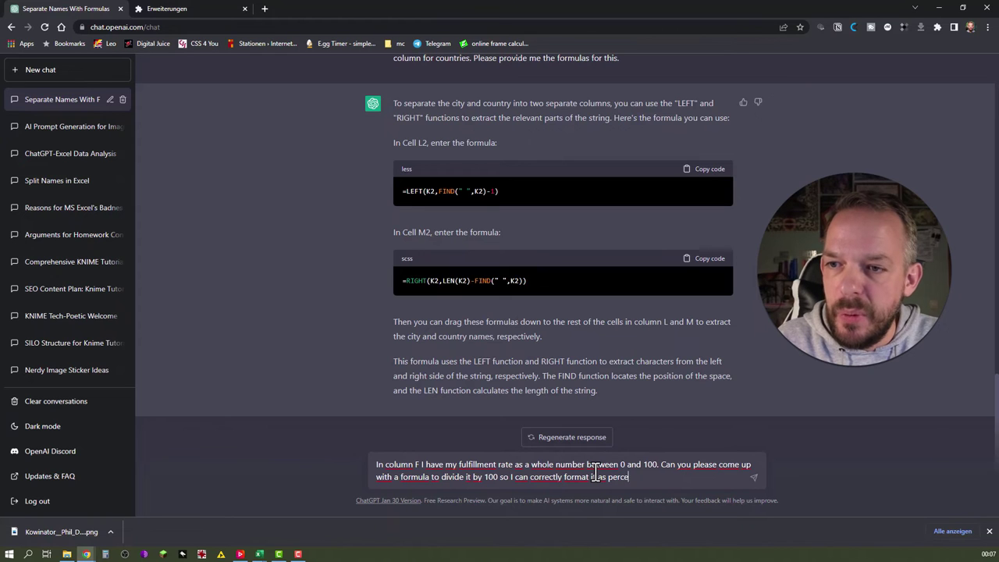
text(ntage?)
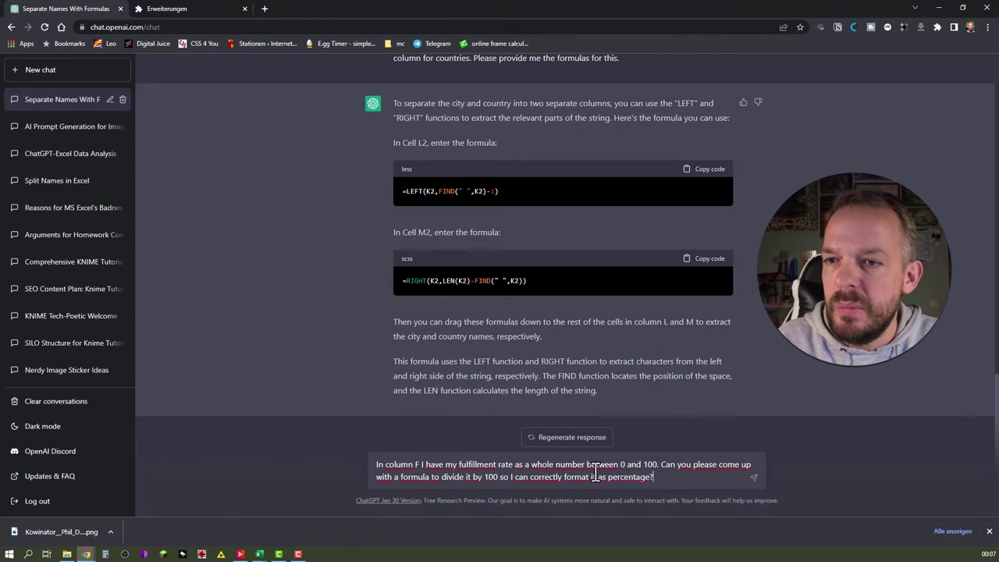
key(Return)
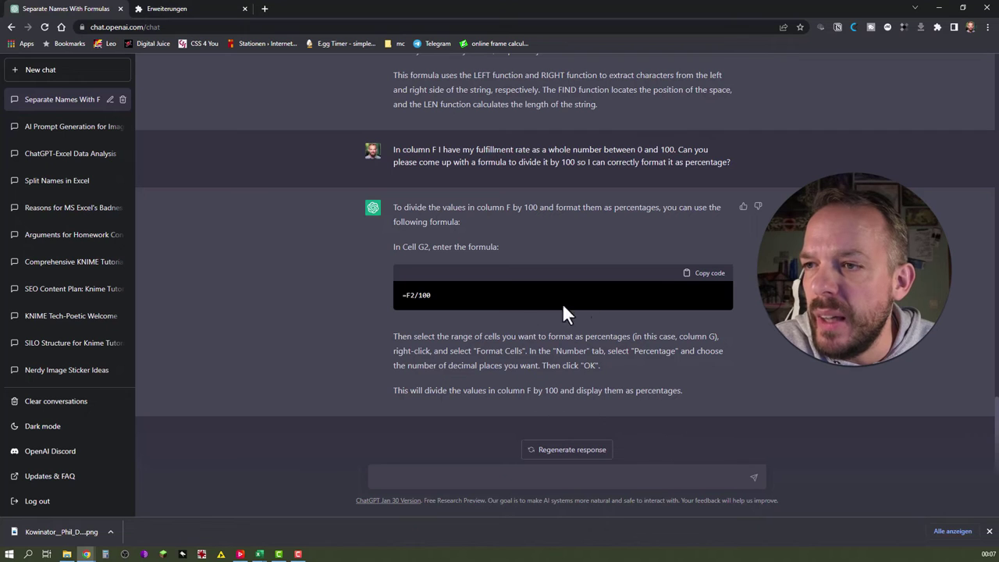
click(700, 273)
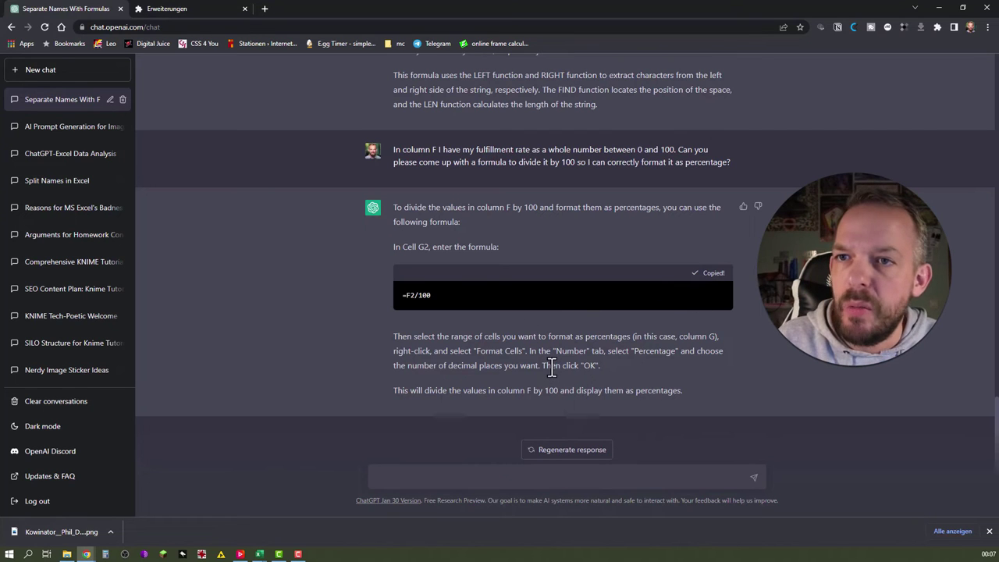
- Enter =F2/100 in N2 and fill it down column N
key(alt+Tab)
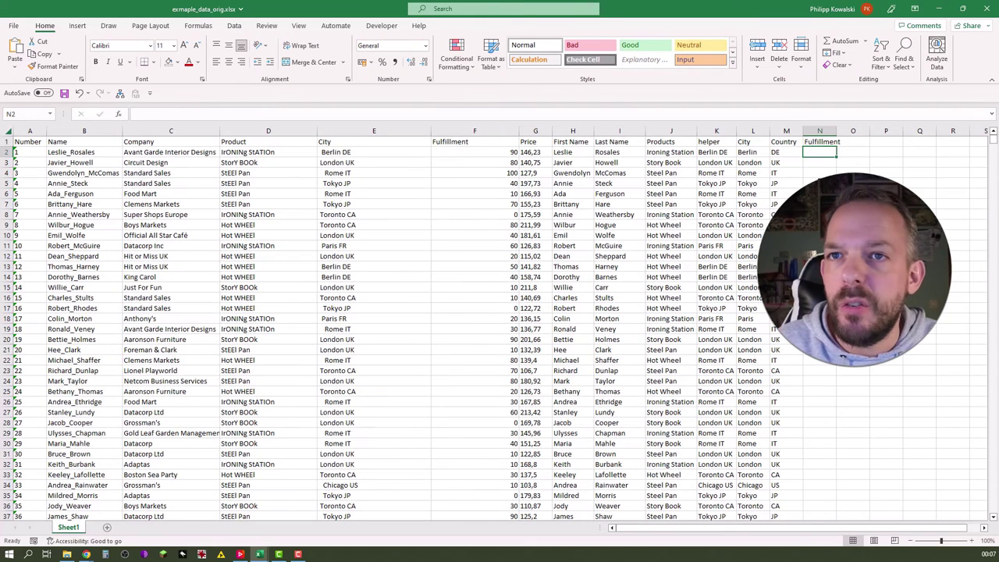
click(813, 112)
key(ctrl+v)
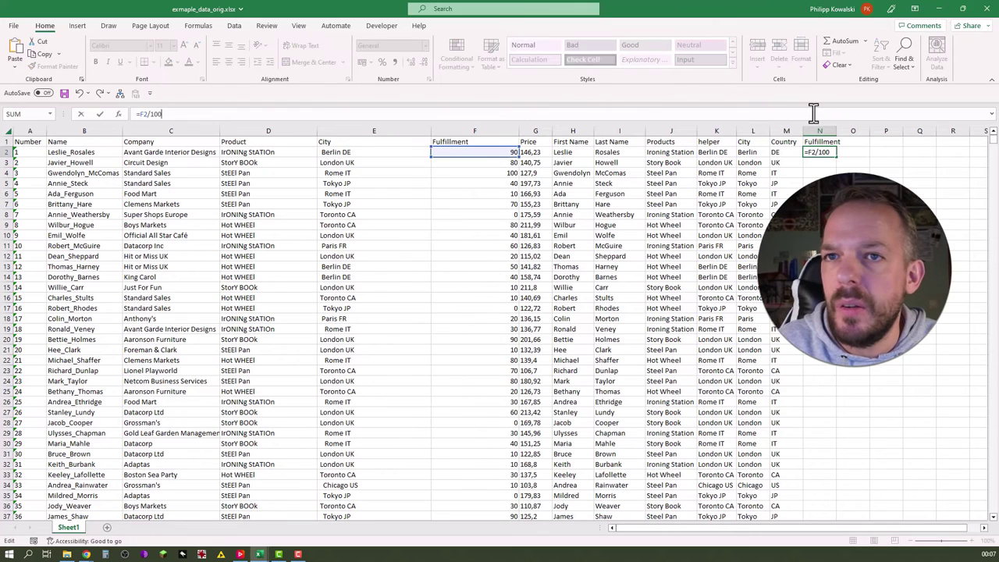
key(ctrl+Return)
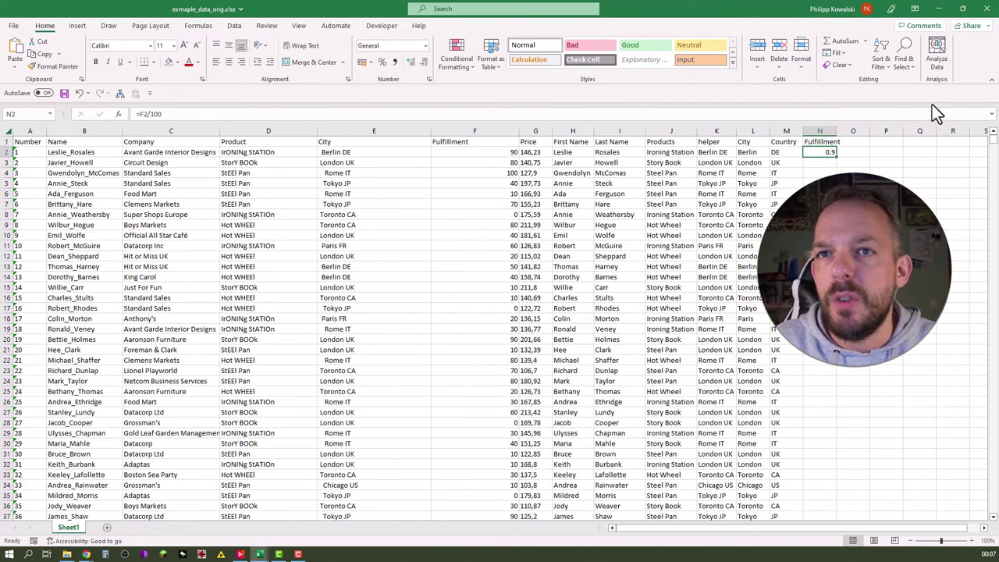
double_click(835, 157)
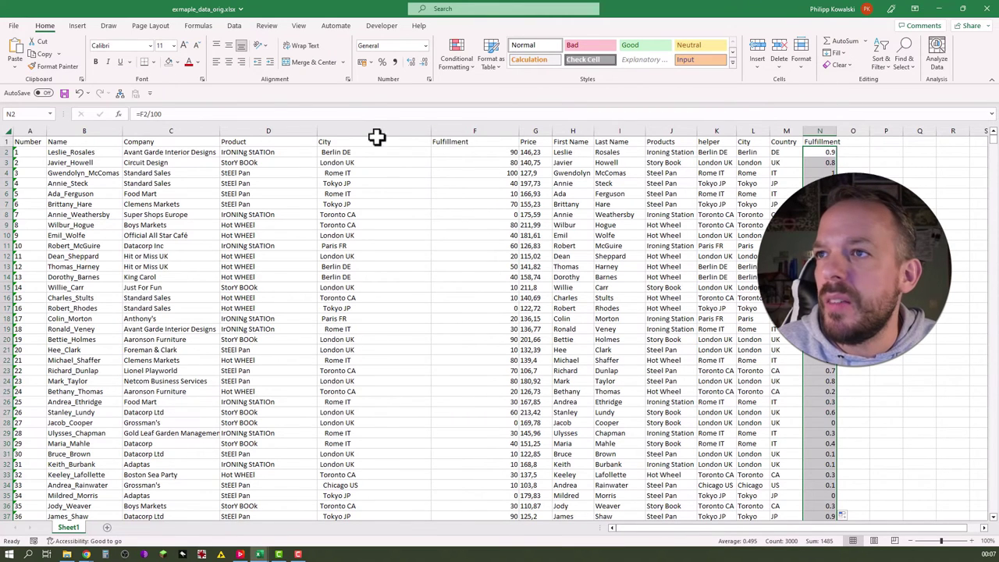
- Apply Percent Style to column N, autofit its width, and check the average of N5:N22
click(383, 62)
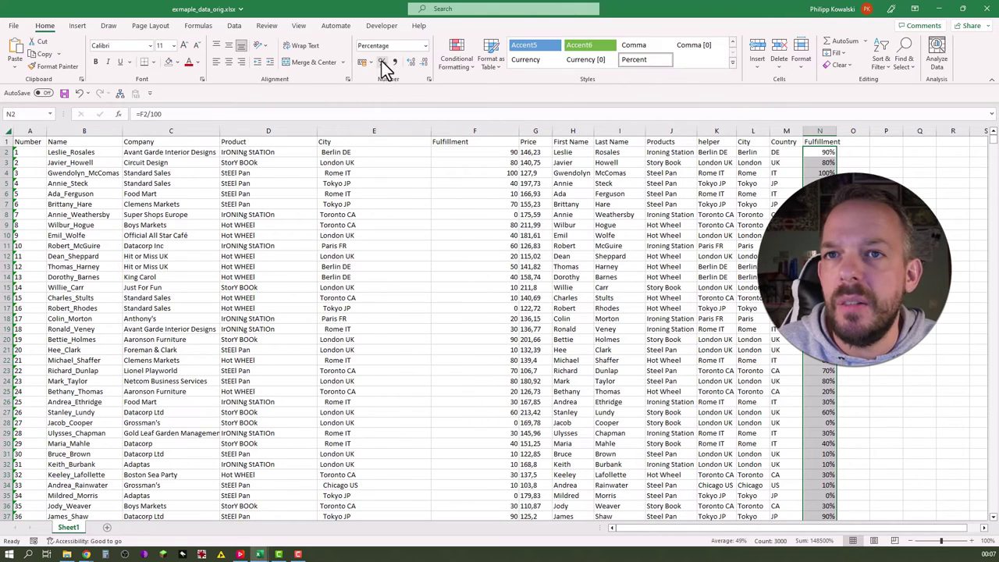
double_click(836, 131)
click(823, 183)
drag(822, 516, 822, 360)
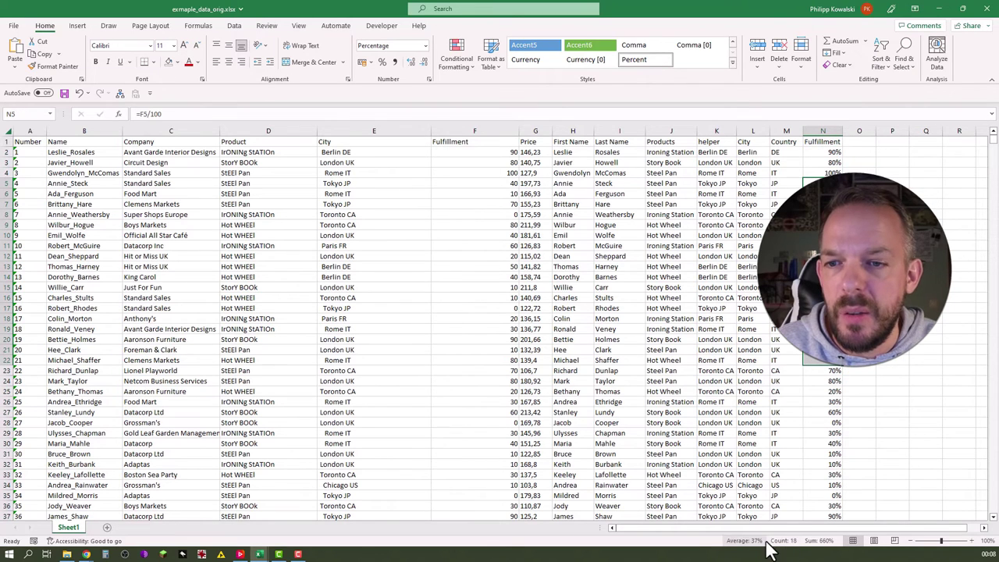
click(856, 140)
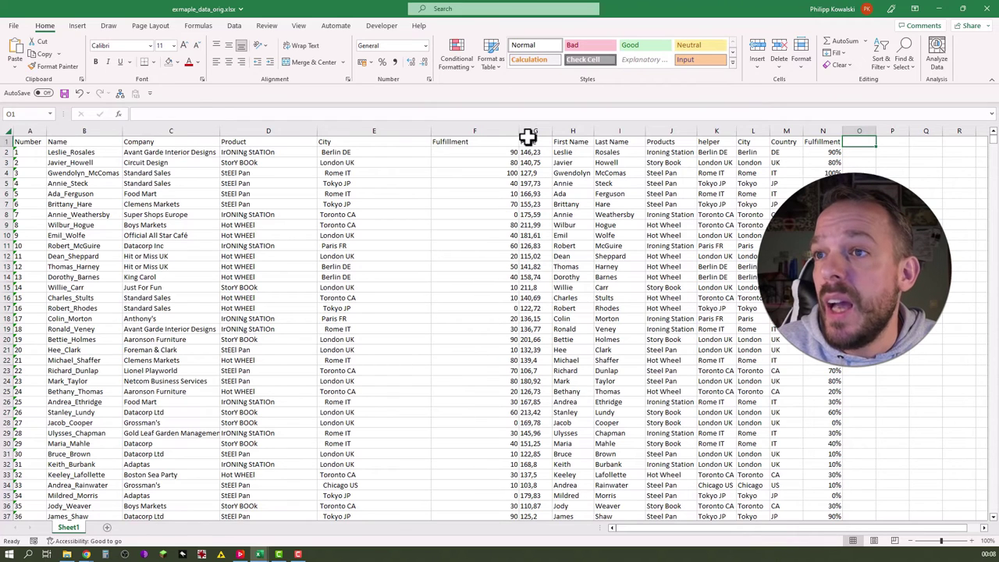
- Select the Price values G3:G16 to inspect their comma-decimal text
drag(535, 162, 538, 298)
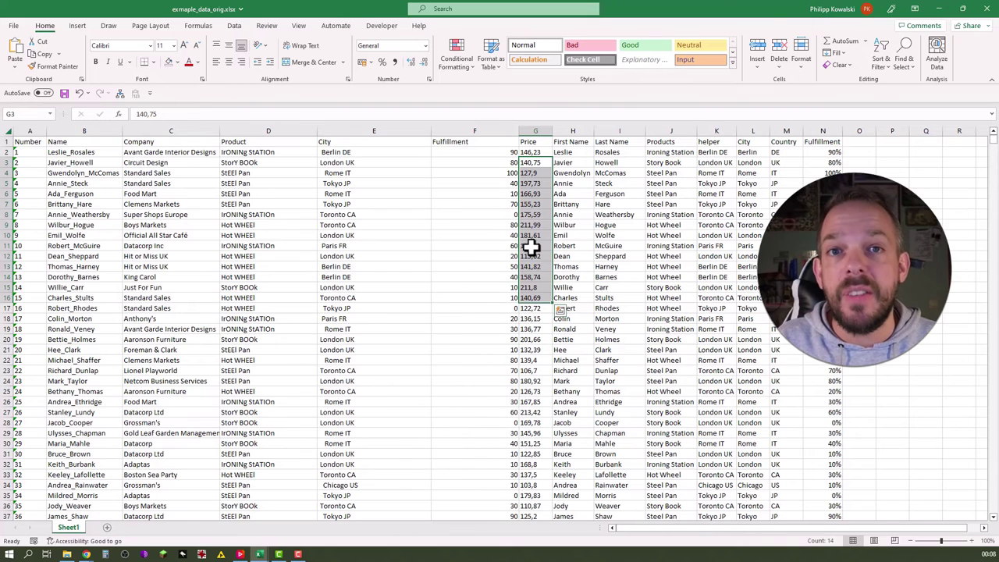
- Type a question about converting column G's comma-decimal Price text into numbers
text(In co)
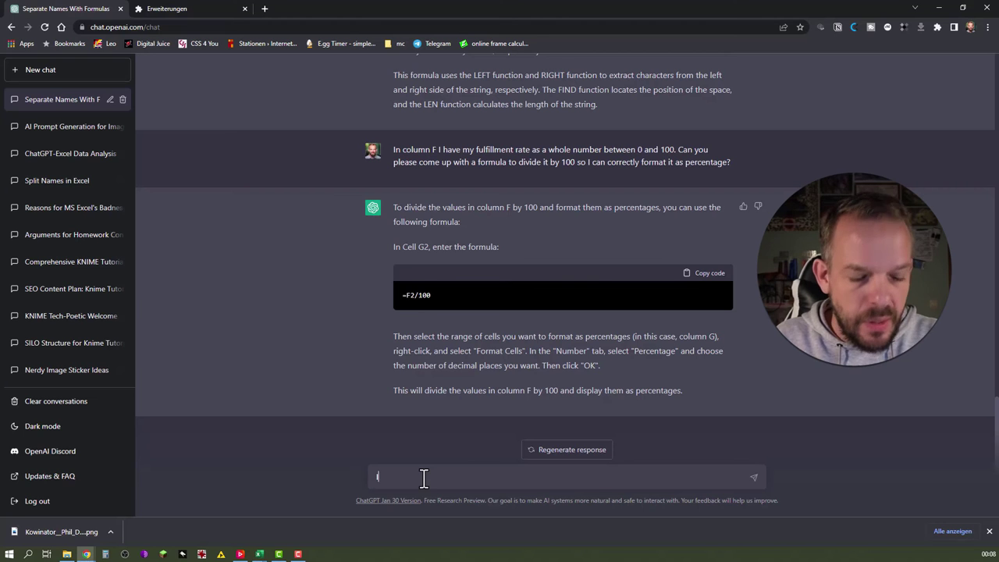
text(lumn )
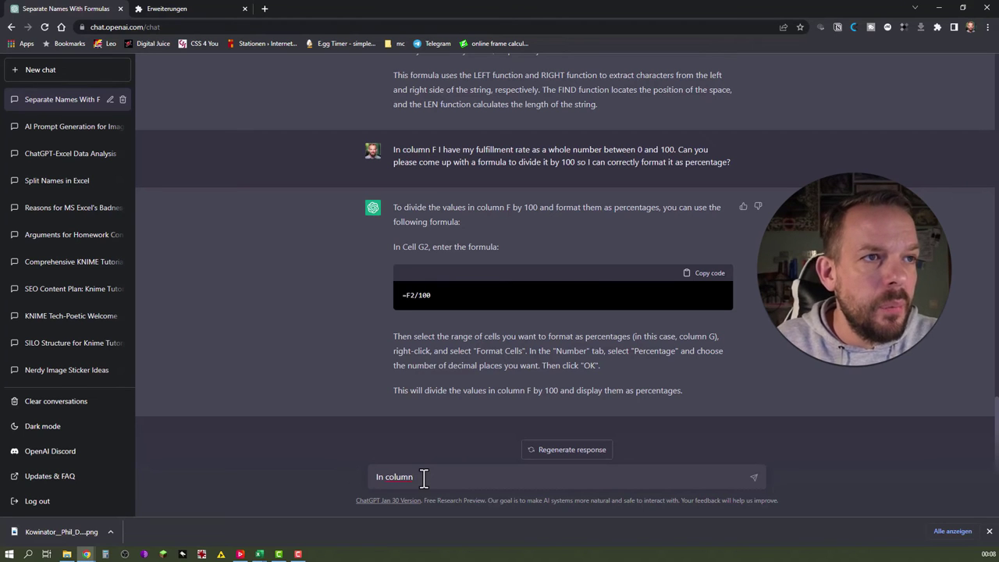
text(G have Price. However, Excel seems to reco)
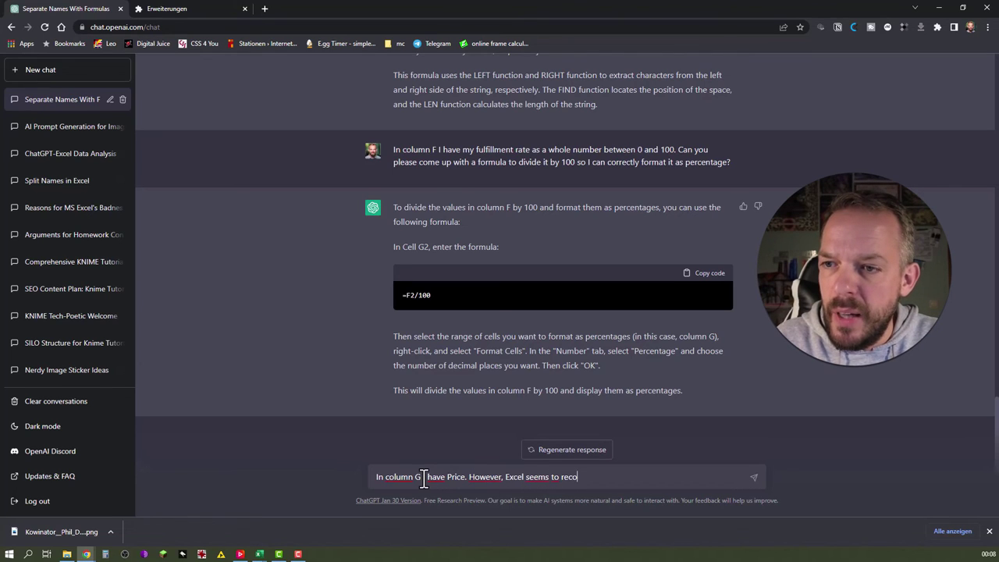
text(gnize)
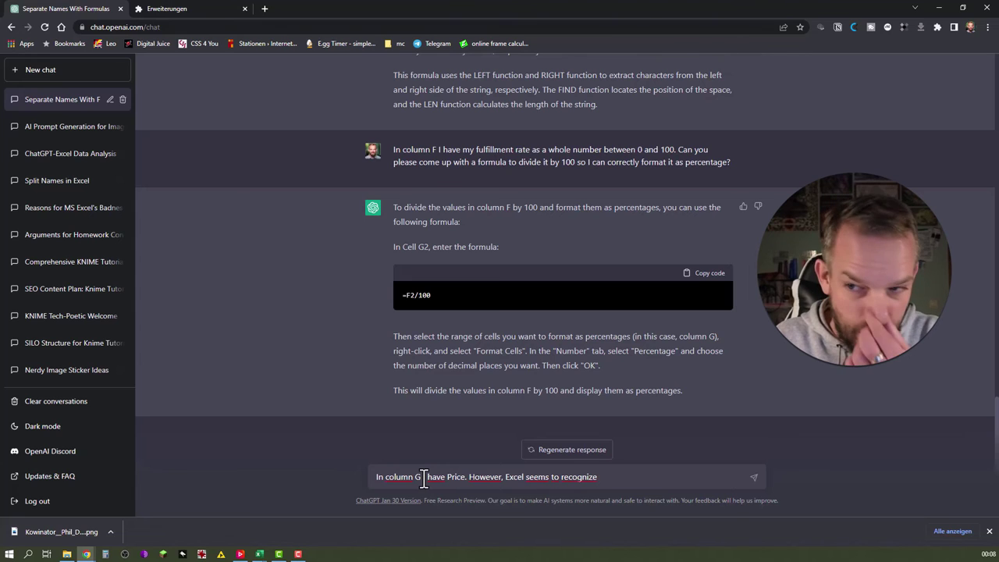
text( this as)
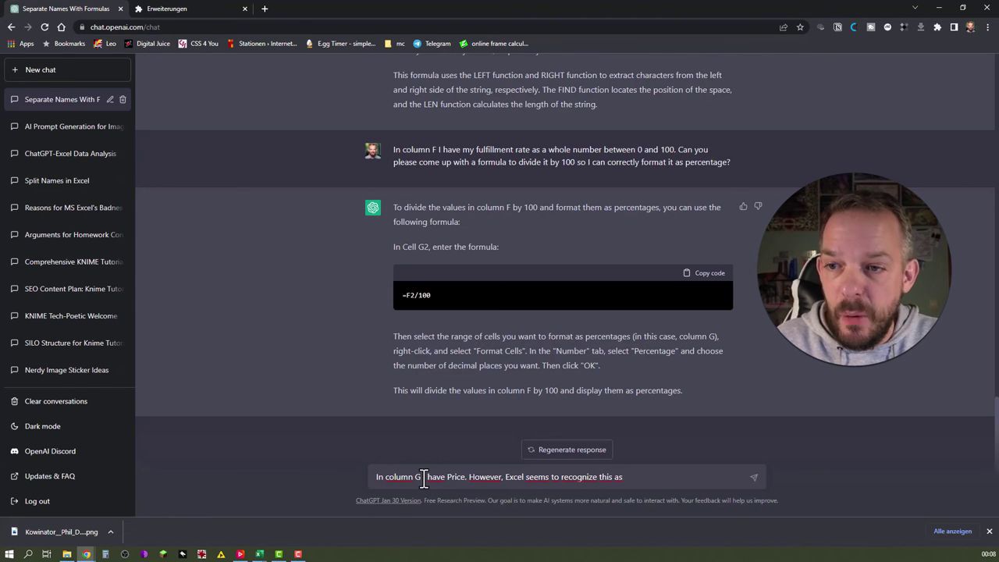
text( a text because the current decimal separ)
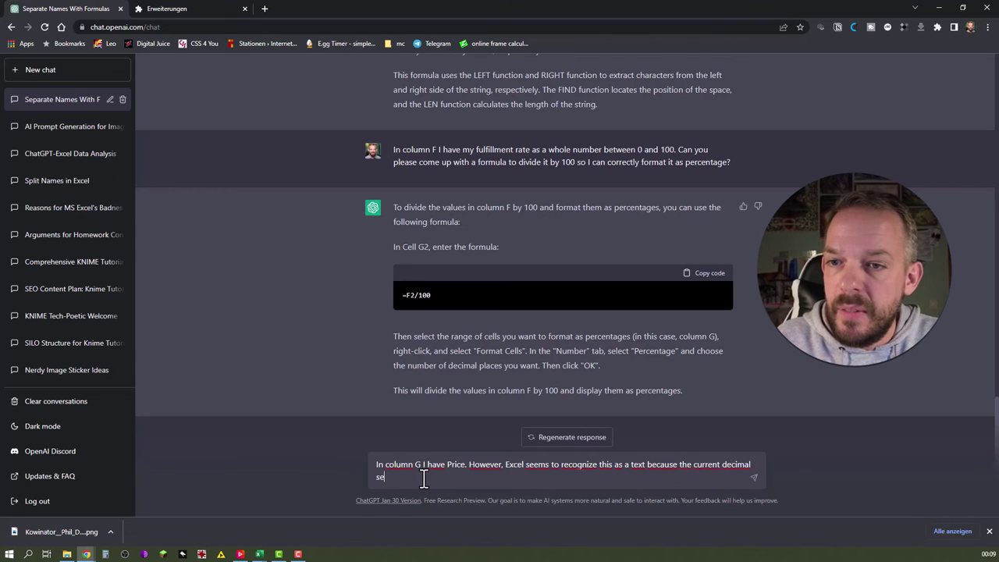
text(ator is comma instead of a dot.)
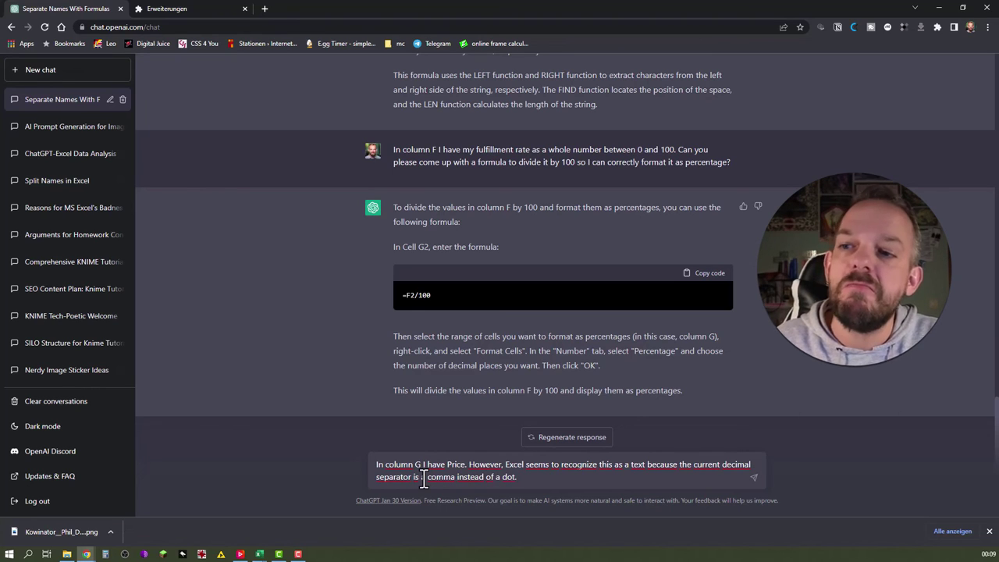
text( Can you )
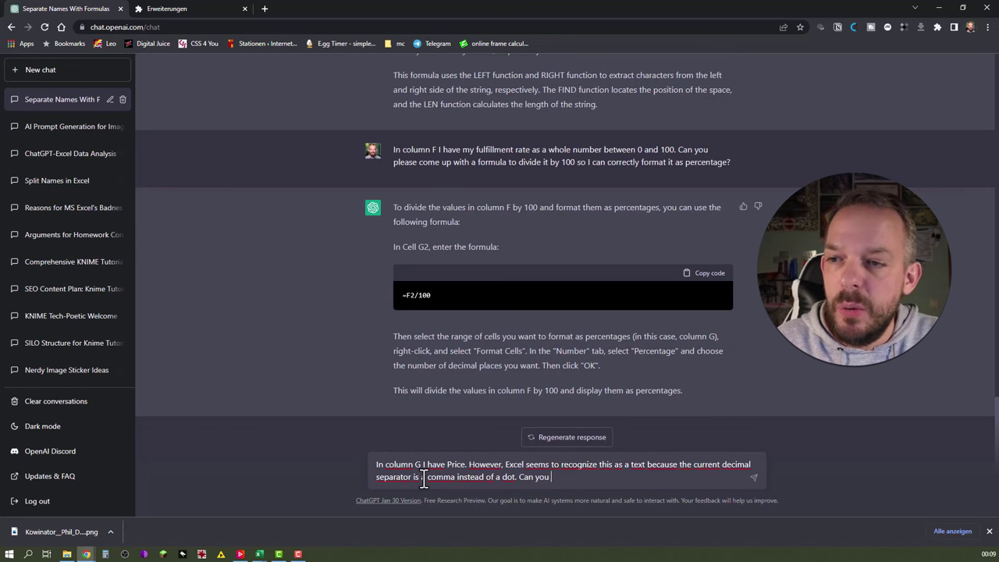
text(please prov)
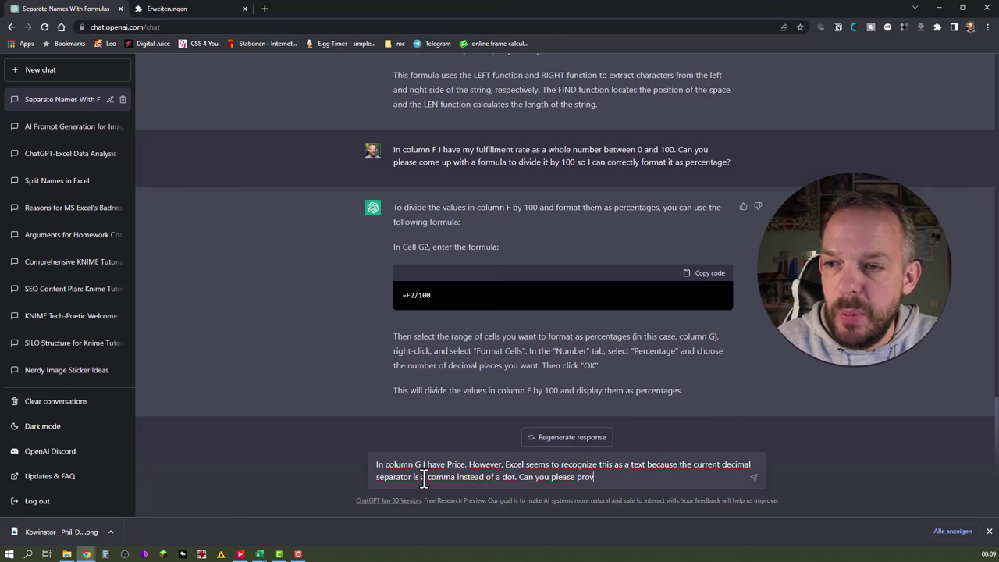
text(ide a nes)
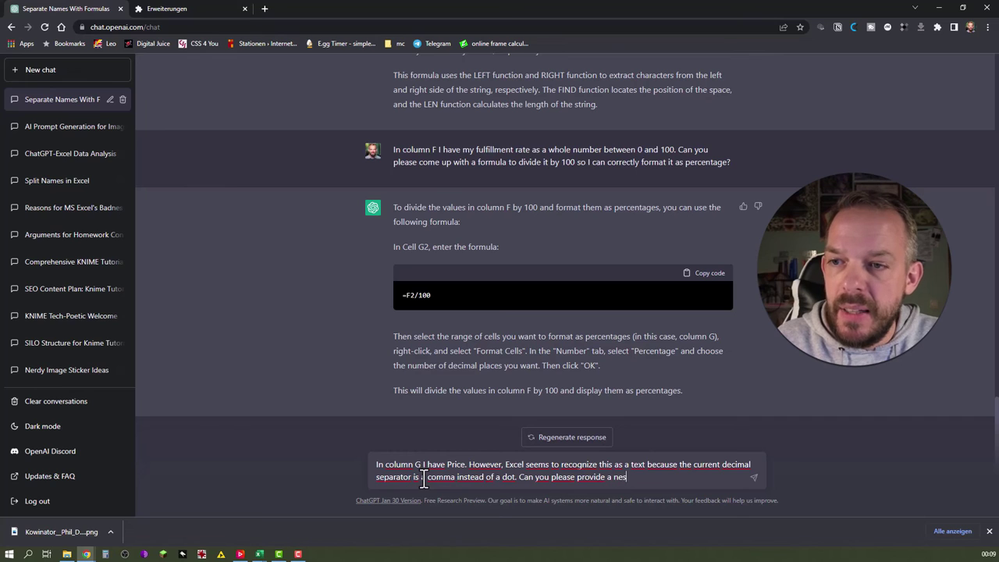
text(ted Excel formula)
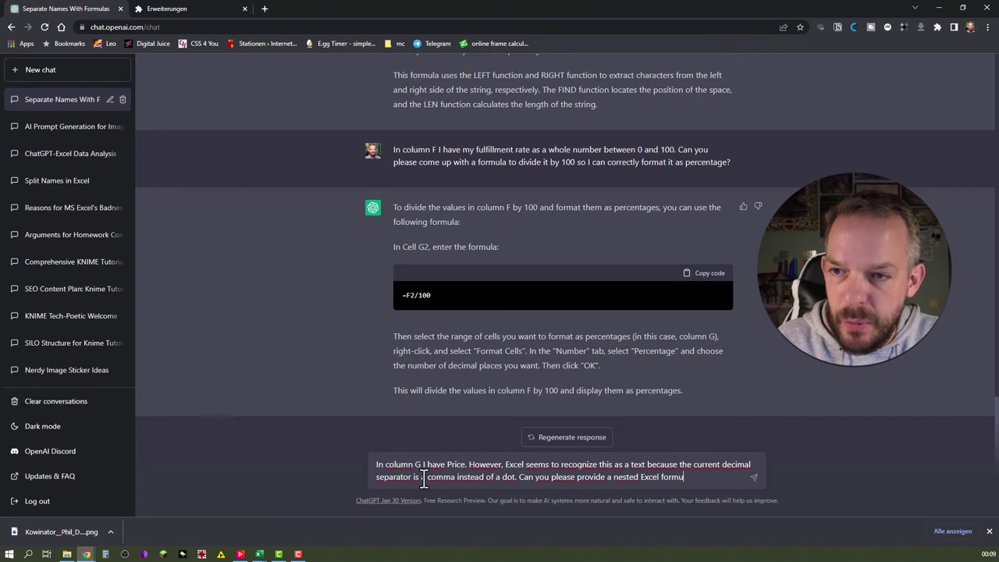
text( that first )
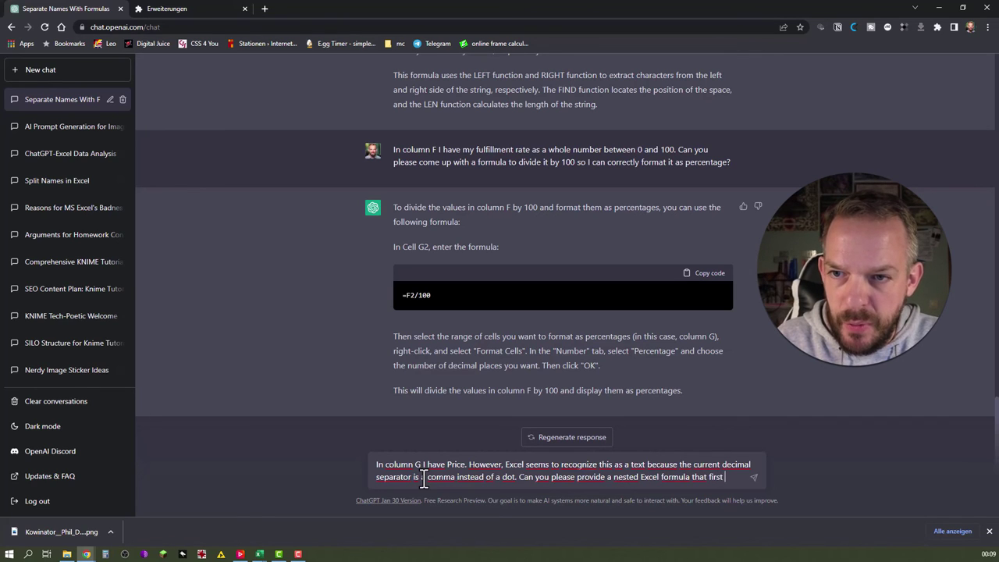
text(replaces the )
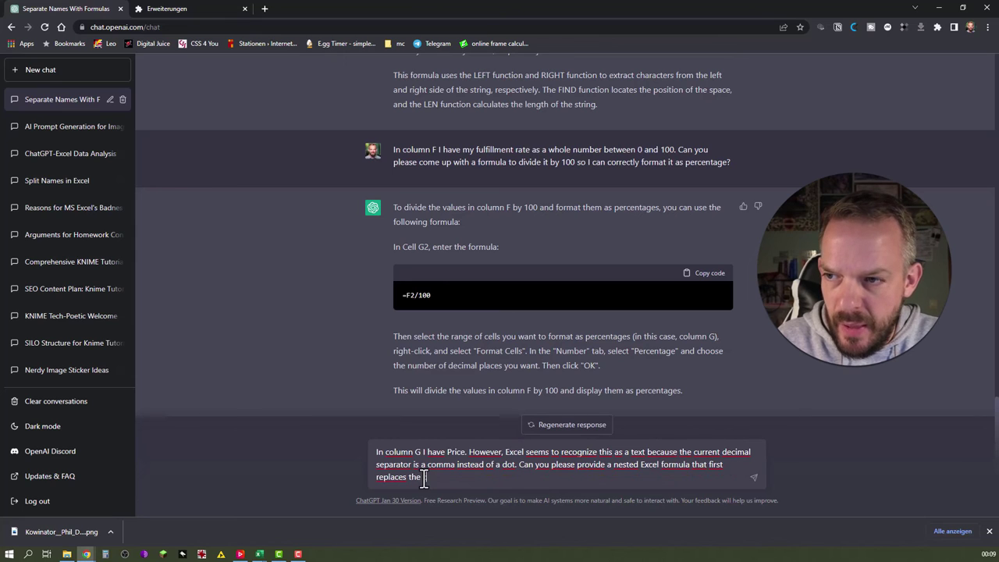
text(commas with a dot)
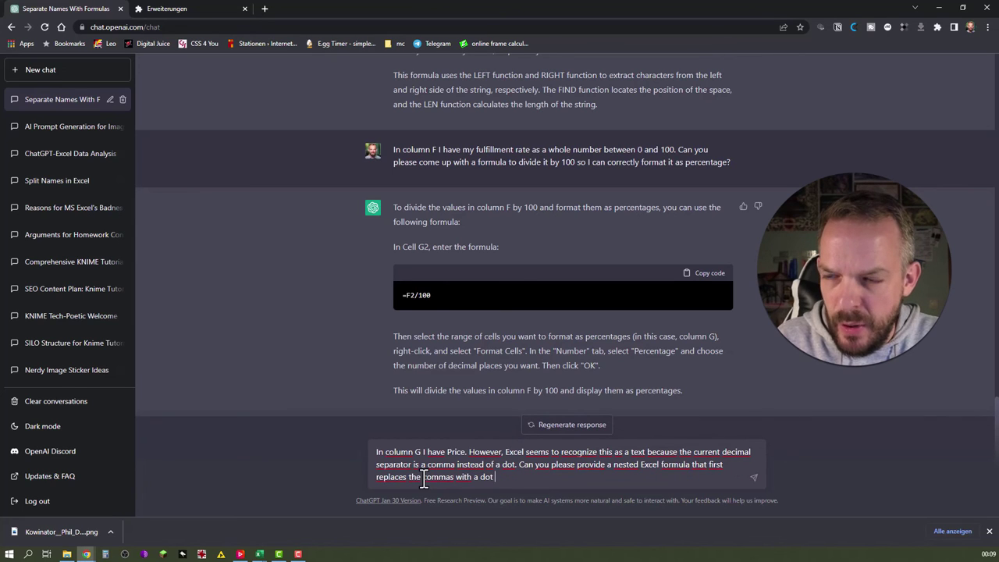
text( and then turn )
text( the text into a number?)
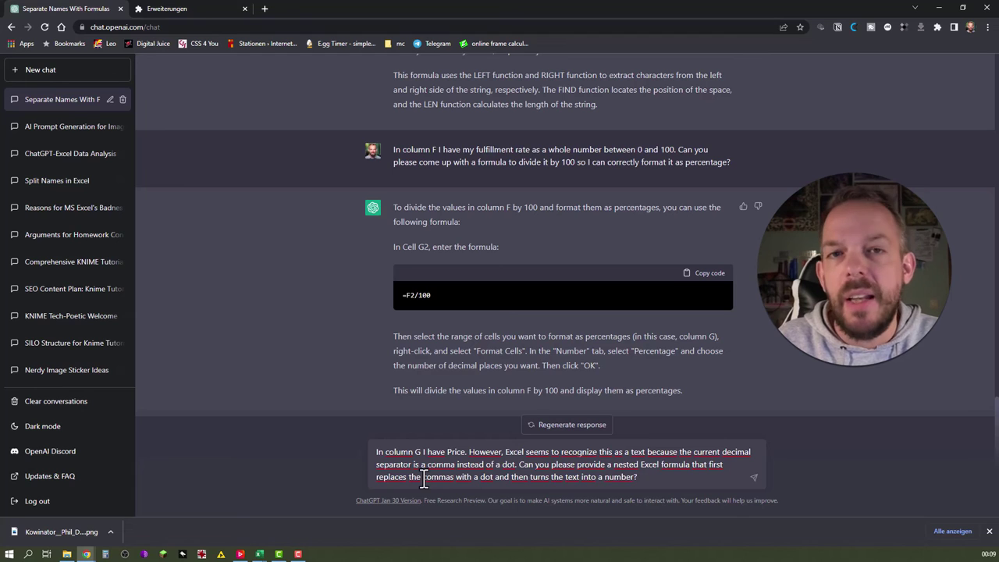
- Send the price question and copy the suggested =VALUE(SUBSTITUTE(G2,",",".")) formula
key(Return)
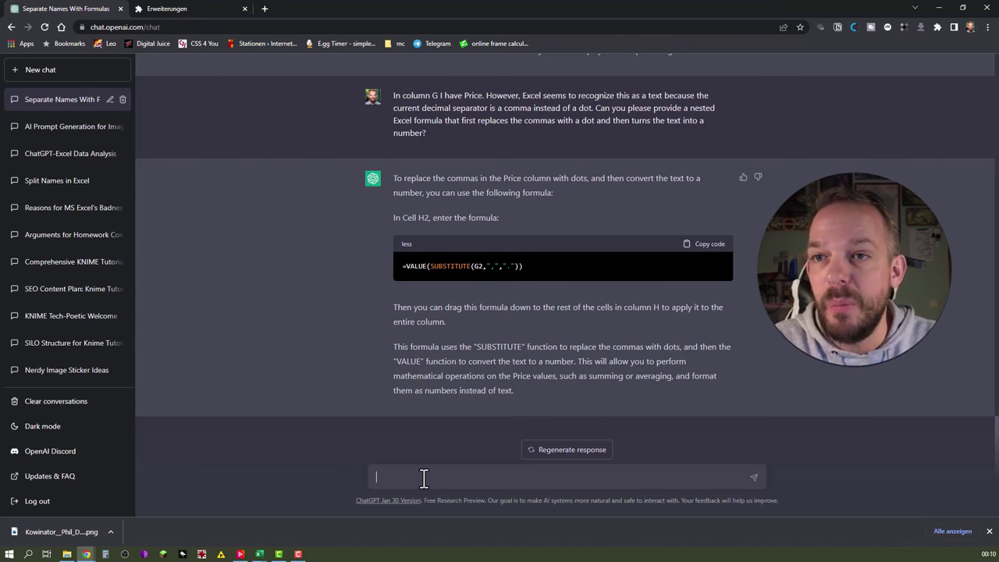
click(424, 477)
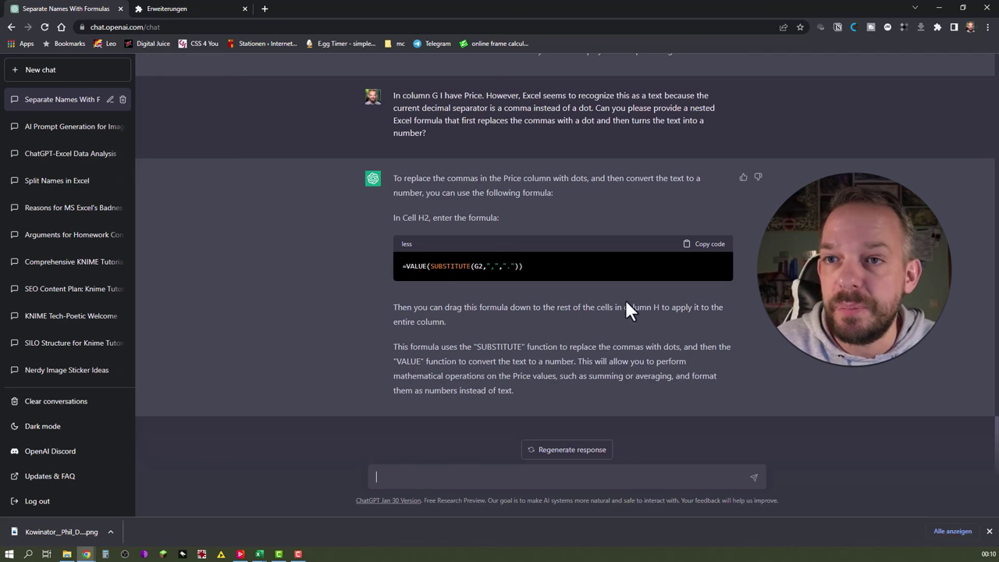
click(699, 249)
- Head column O 'Price' and fill the VALUE(SUBSTITUTE) conversion formula down from O2
key(alt+Tab)
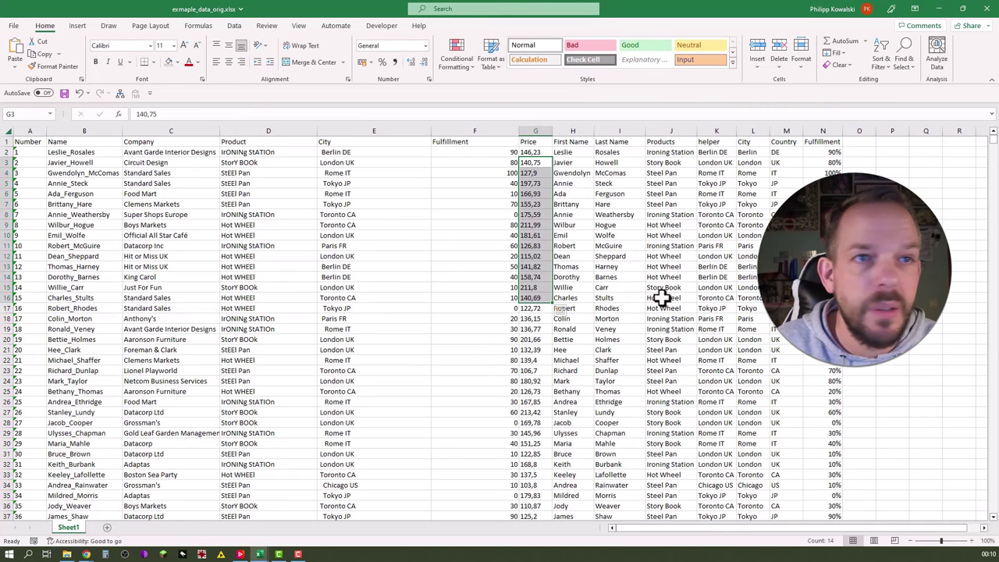
click(855, 142)
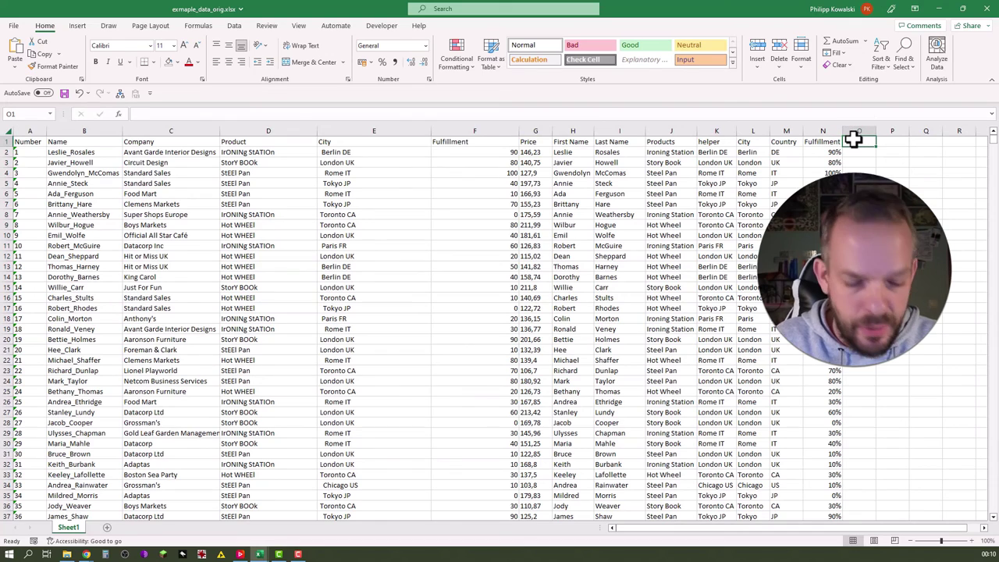
text(Price)
key(Return)
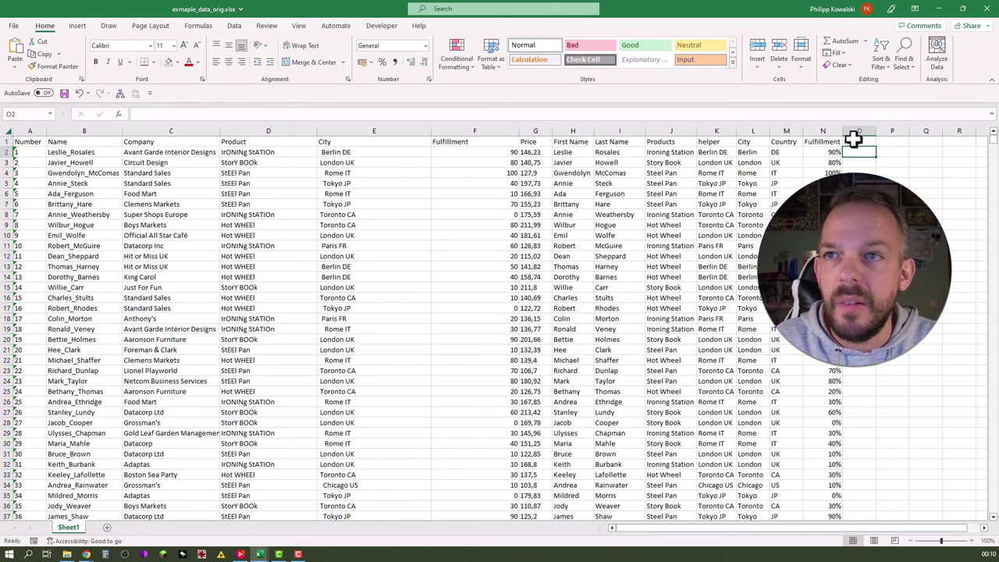
click(814, 111)
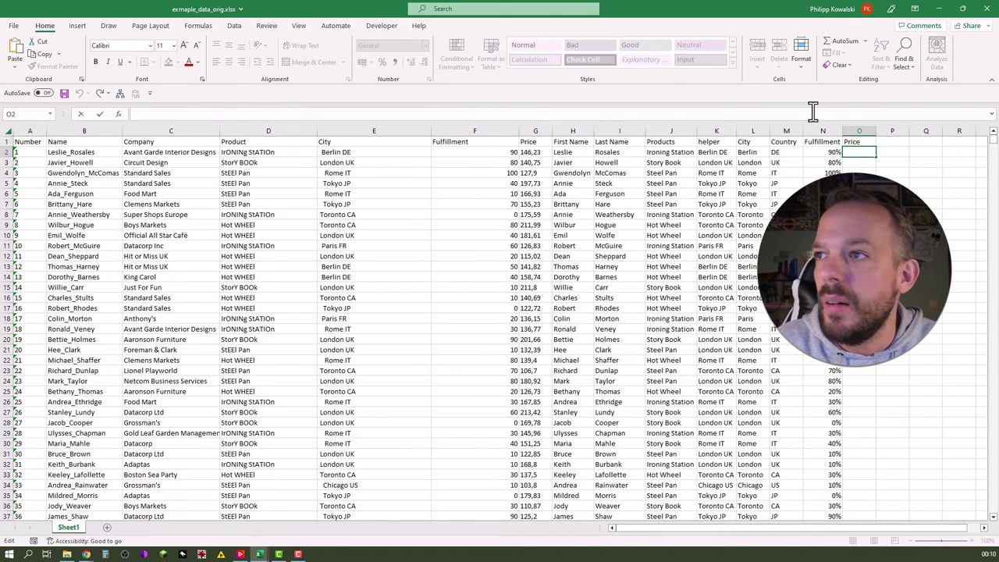
key(ctrl+v)
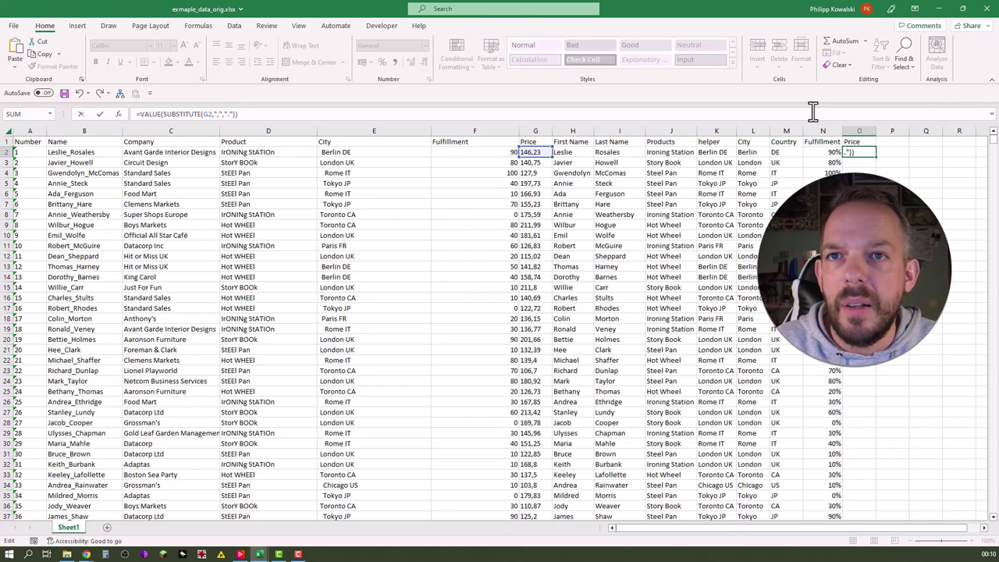
key(Return)
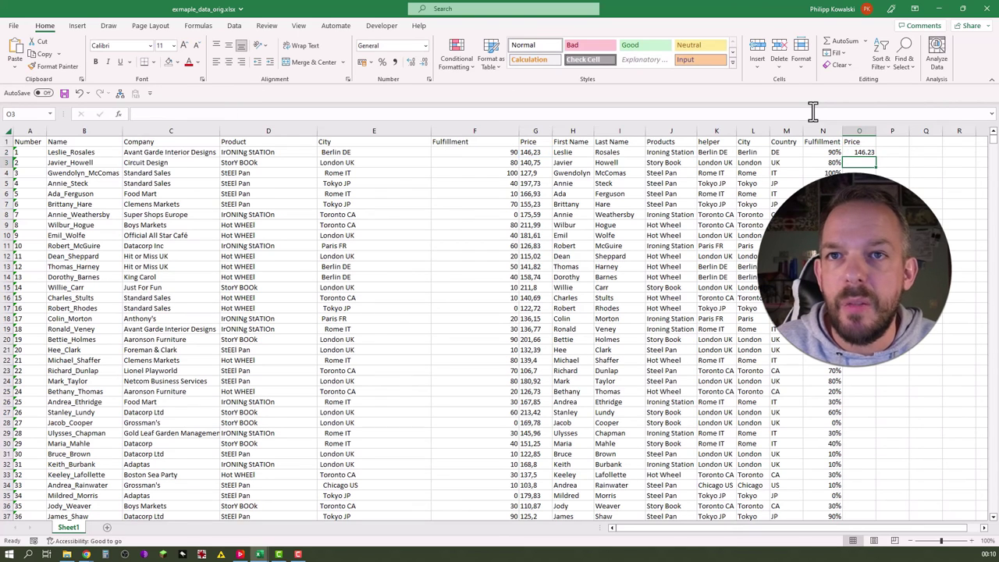
click(865, 152)
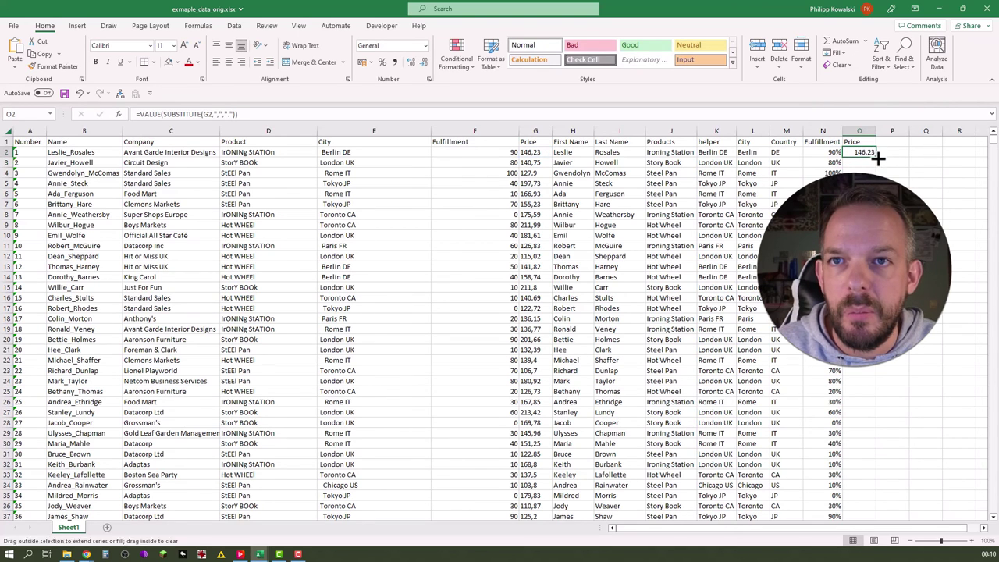
double_click(875, 157)
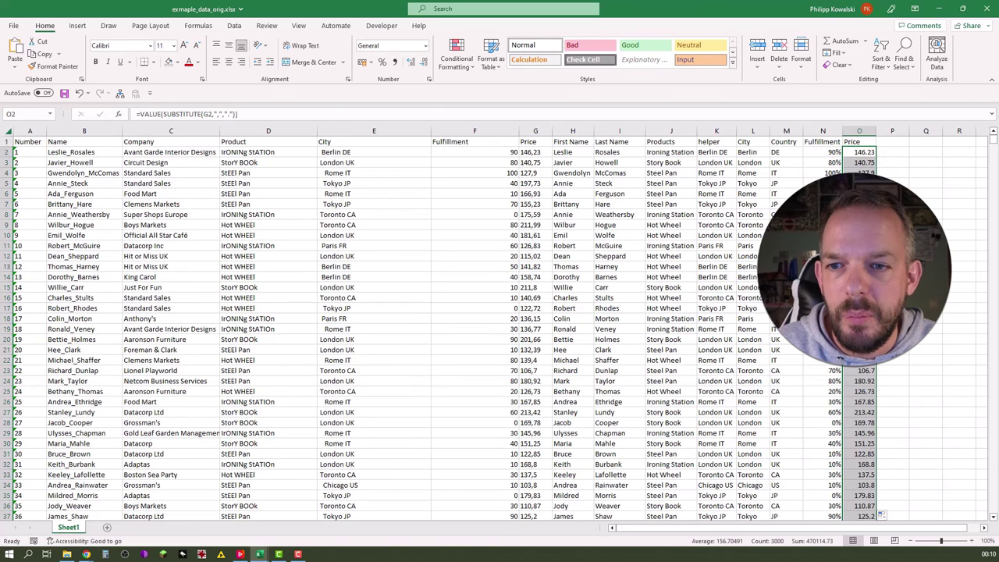
drag(859, 173, 858, 297)
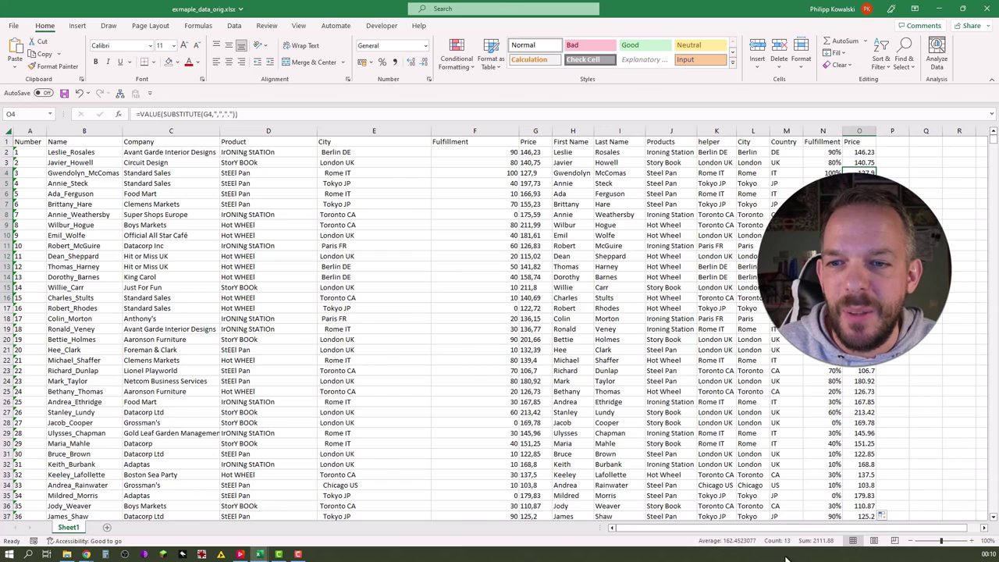